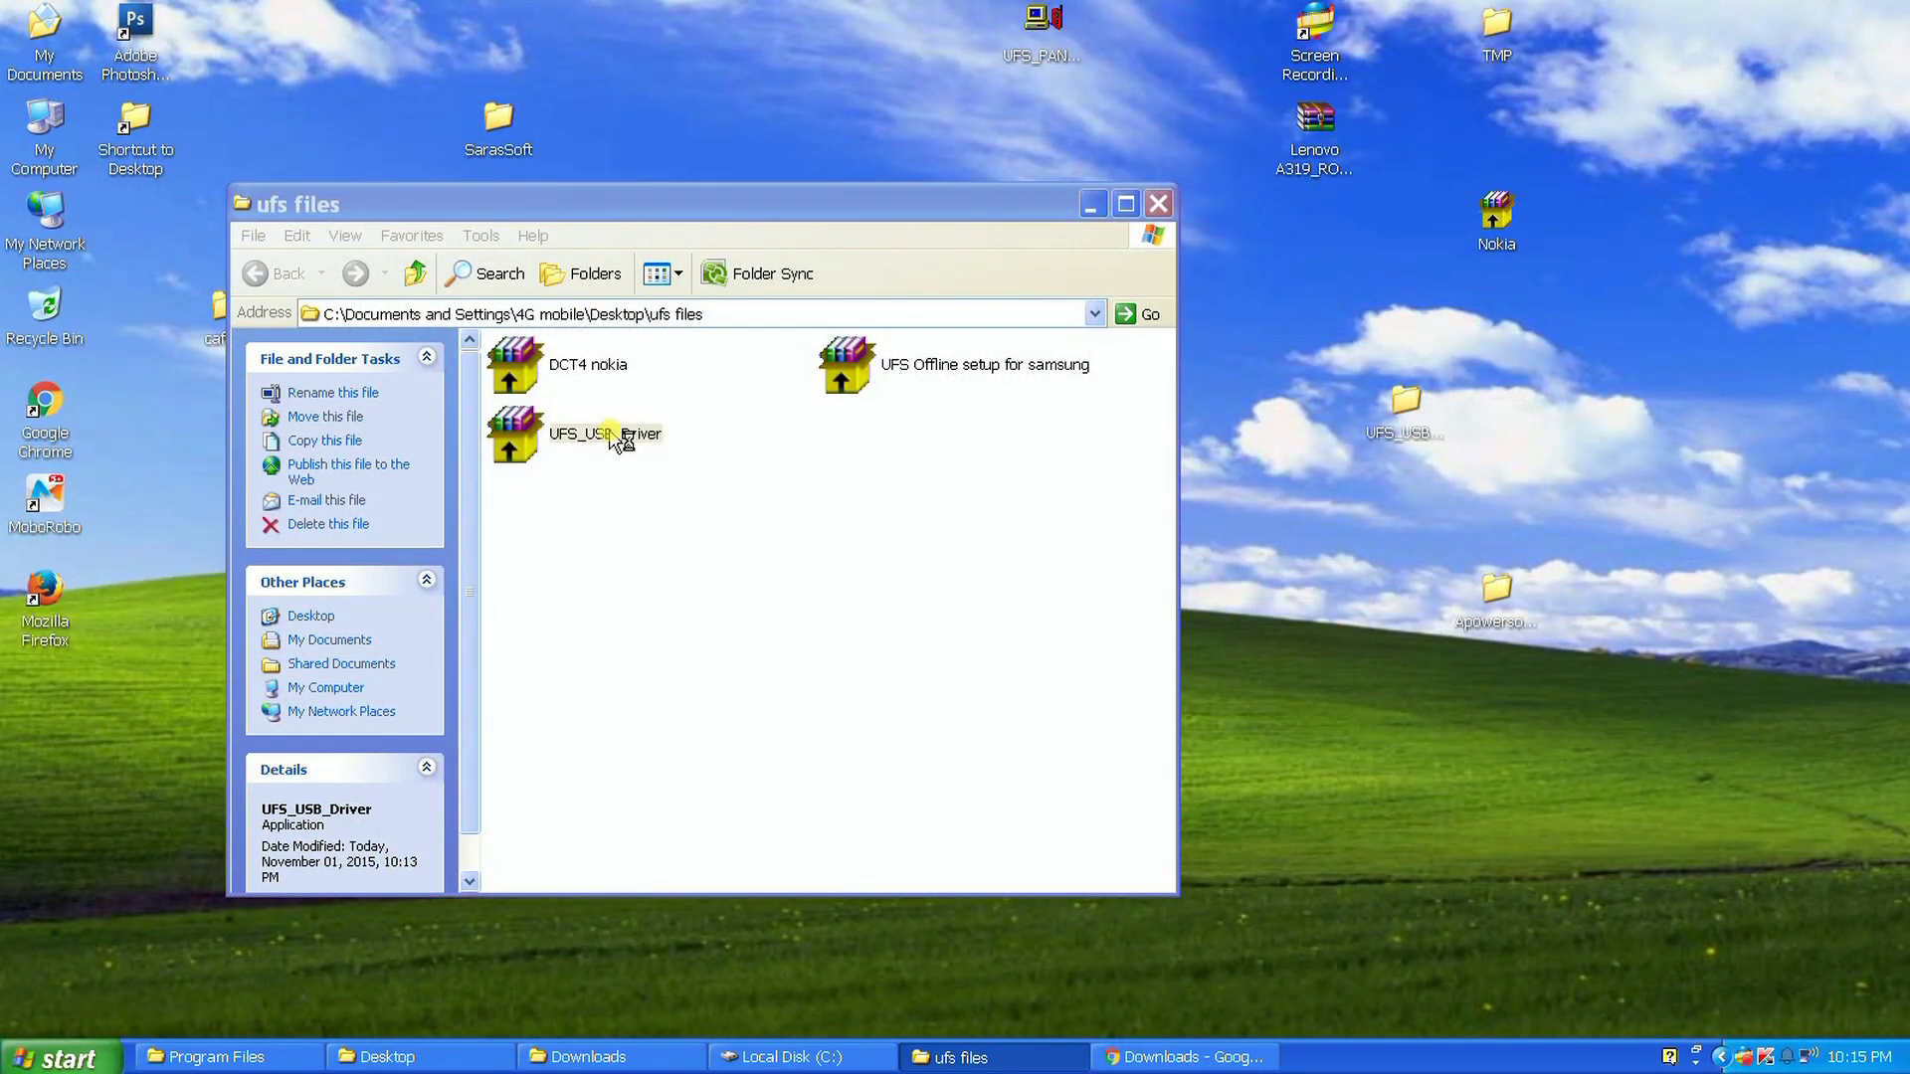
# Install the UFS_USB_Driver package to C:\Program Files\SarasSoft\UFS and move UFS_PANEL_2307 from the desktop into the ufs files folder.
pyautogui.doubleClick(621, 442)
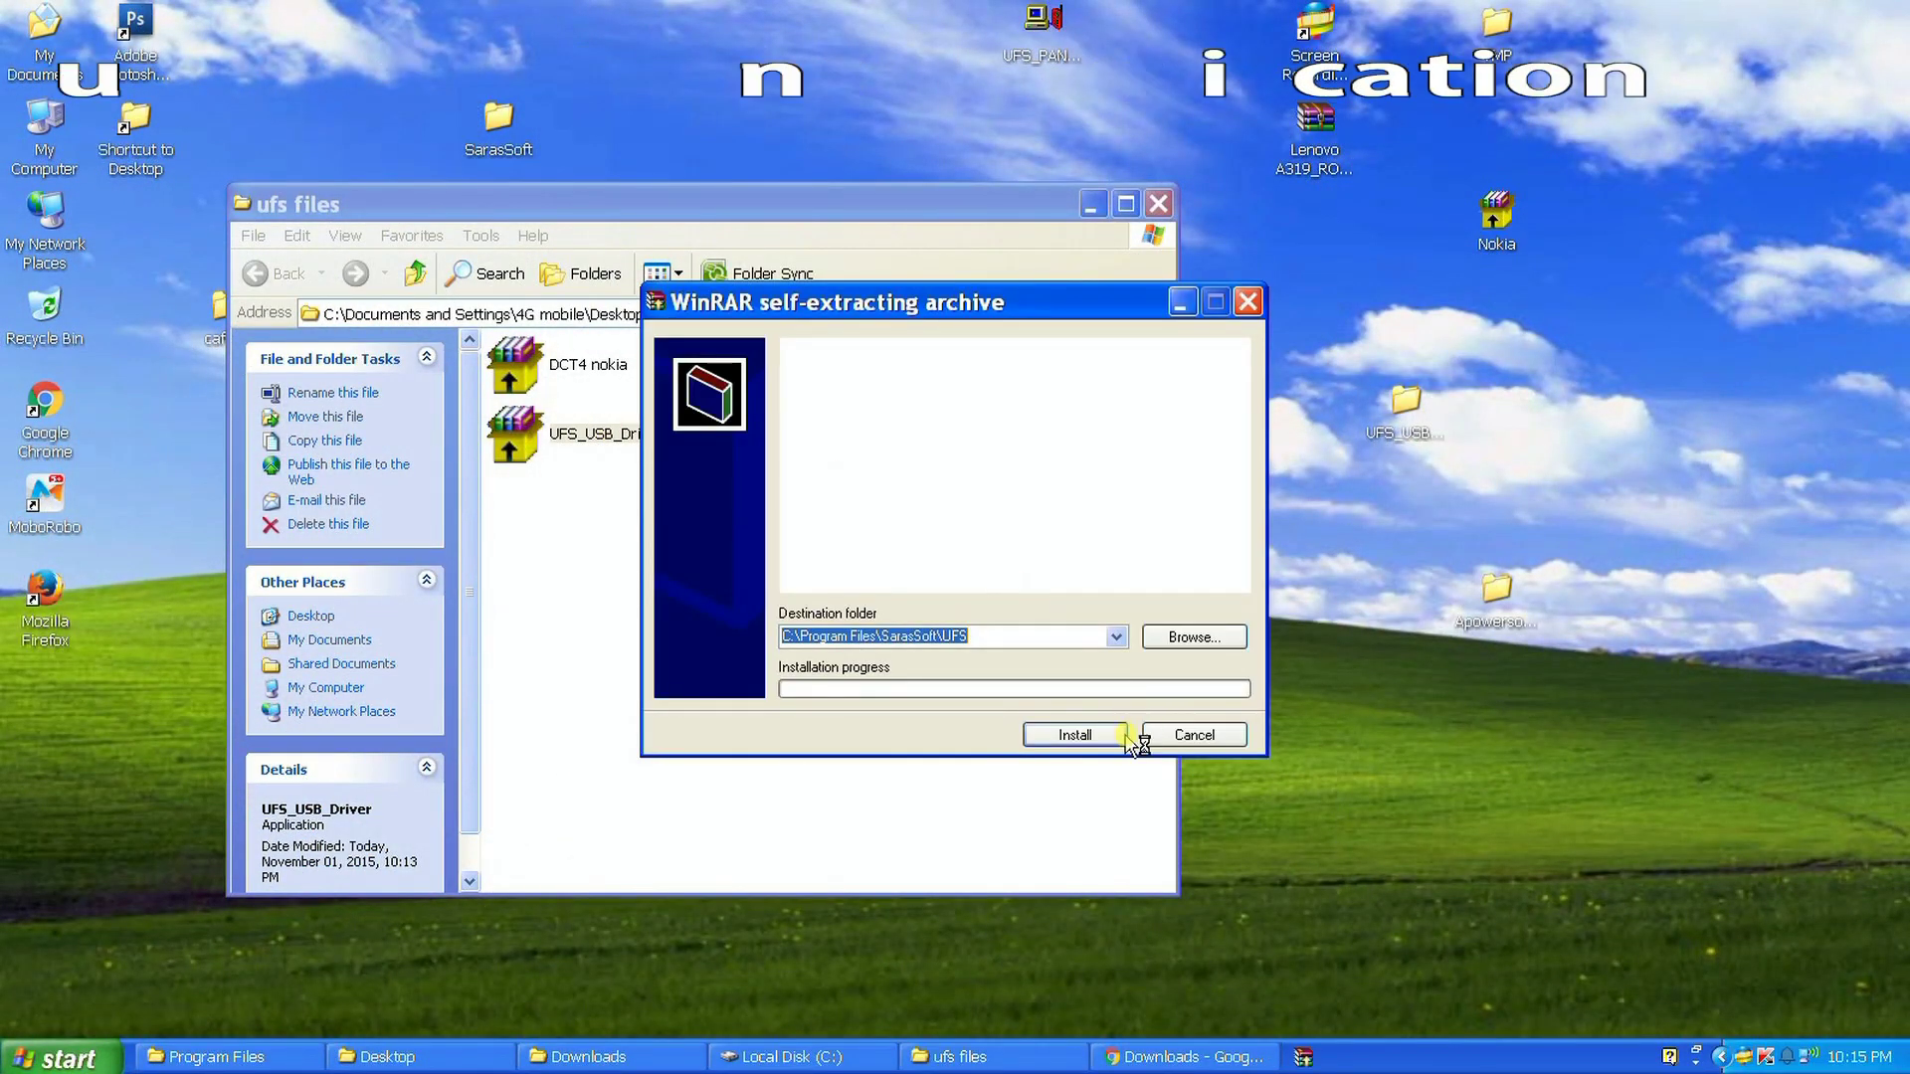
pyautogui.click(1075, 737)
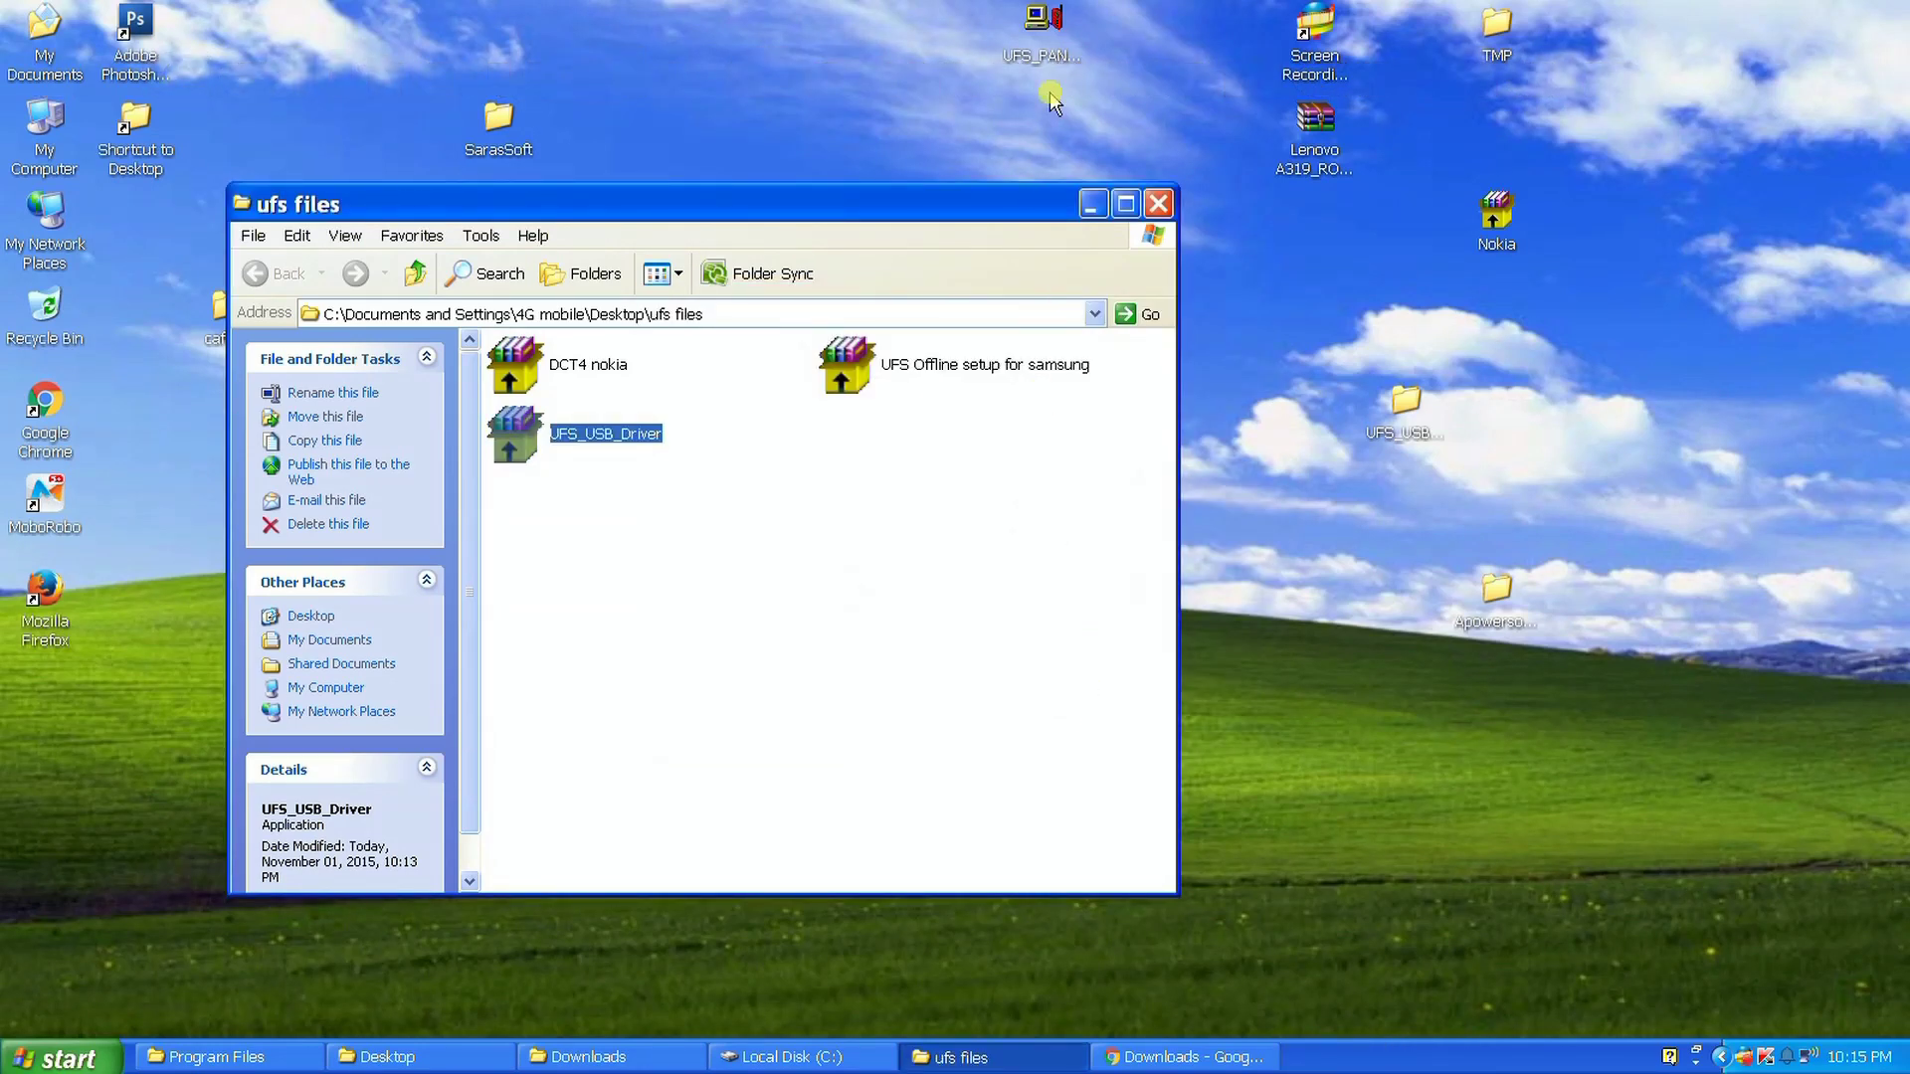
pyautogui.moveTo(916, 458); pyautogui.dragTo(917, 457)
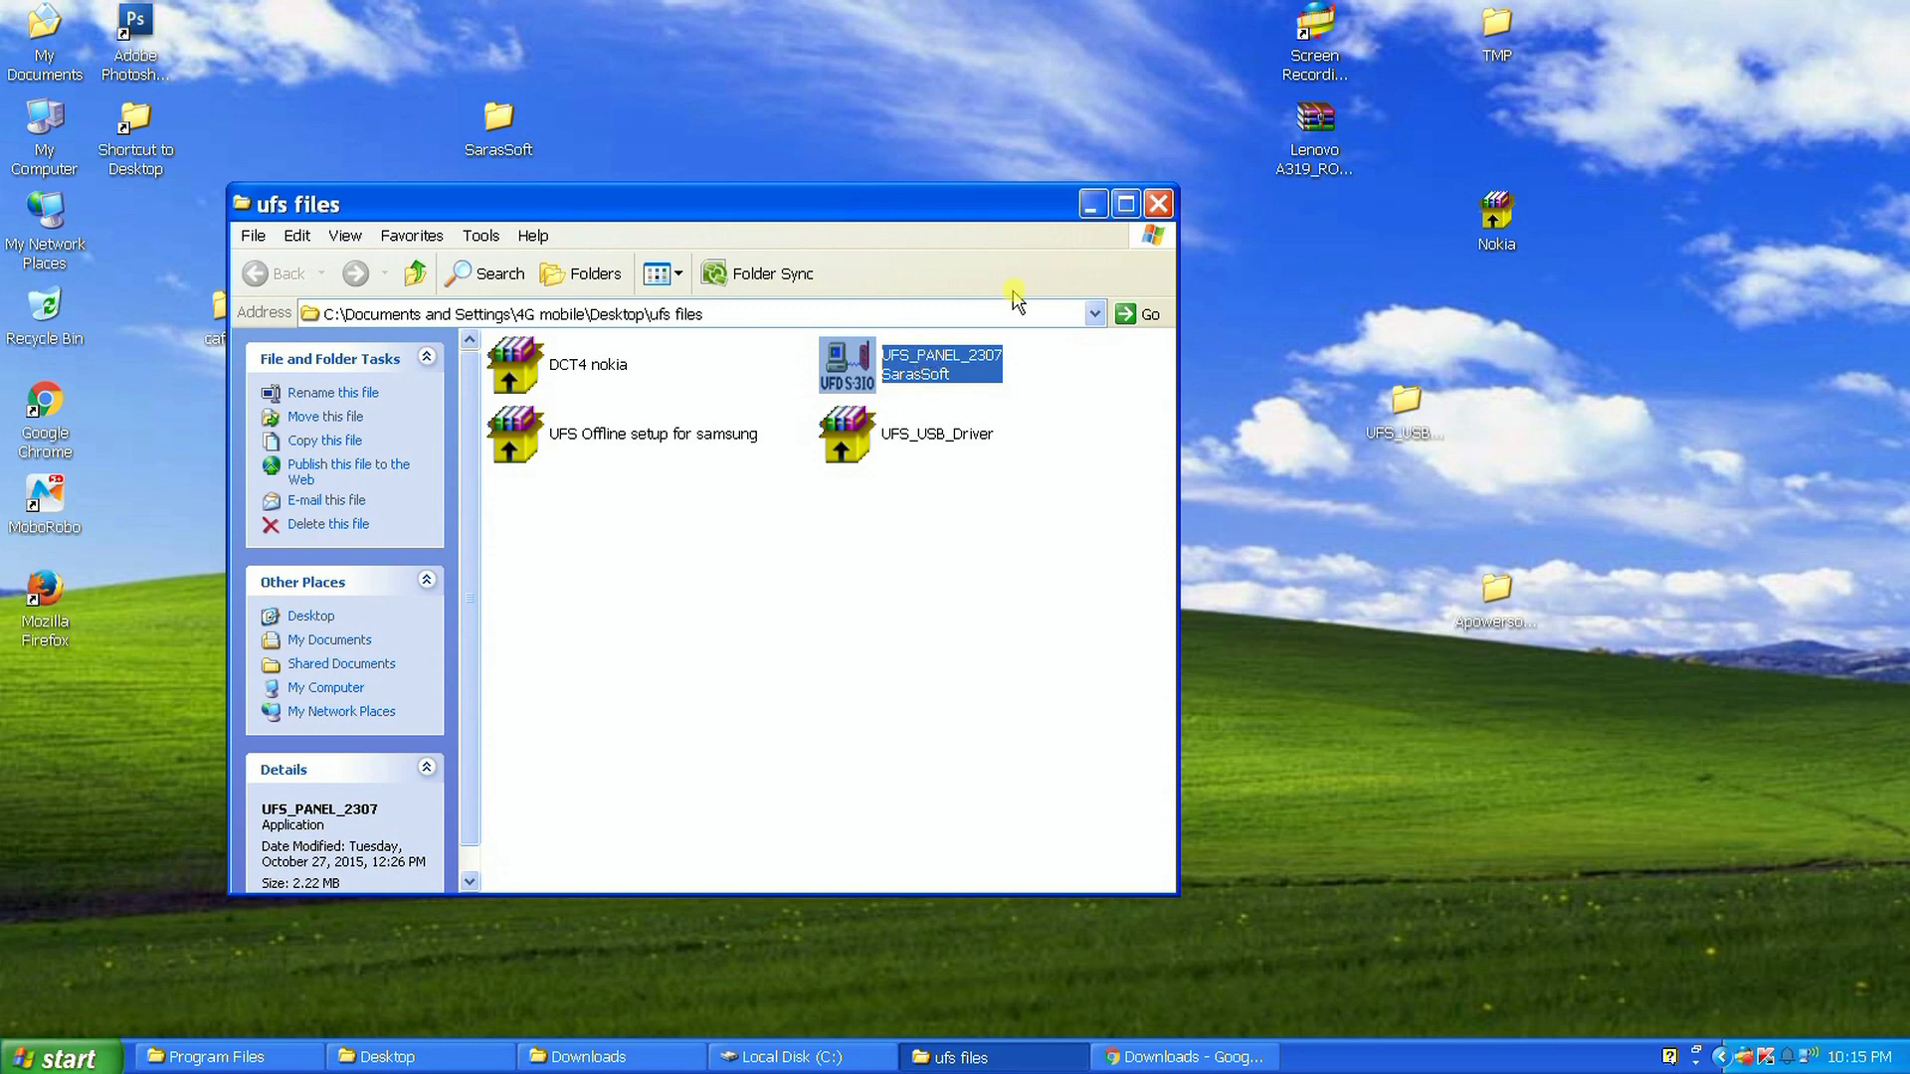
# Set the Found New Hardware Wizard to install from a specific location and choose the UFSx Device driver manually without searching.
pyautogui.press('super+d')
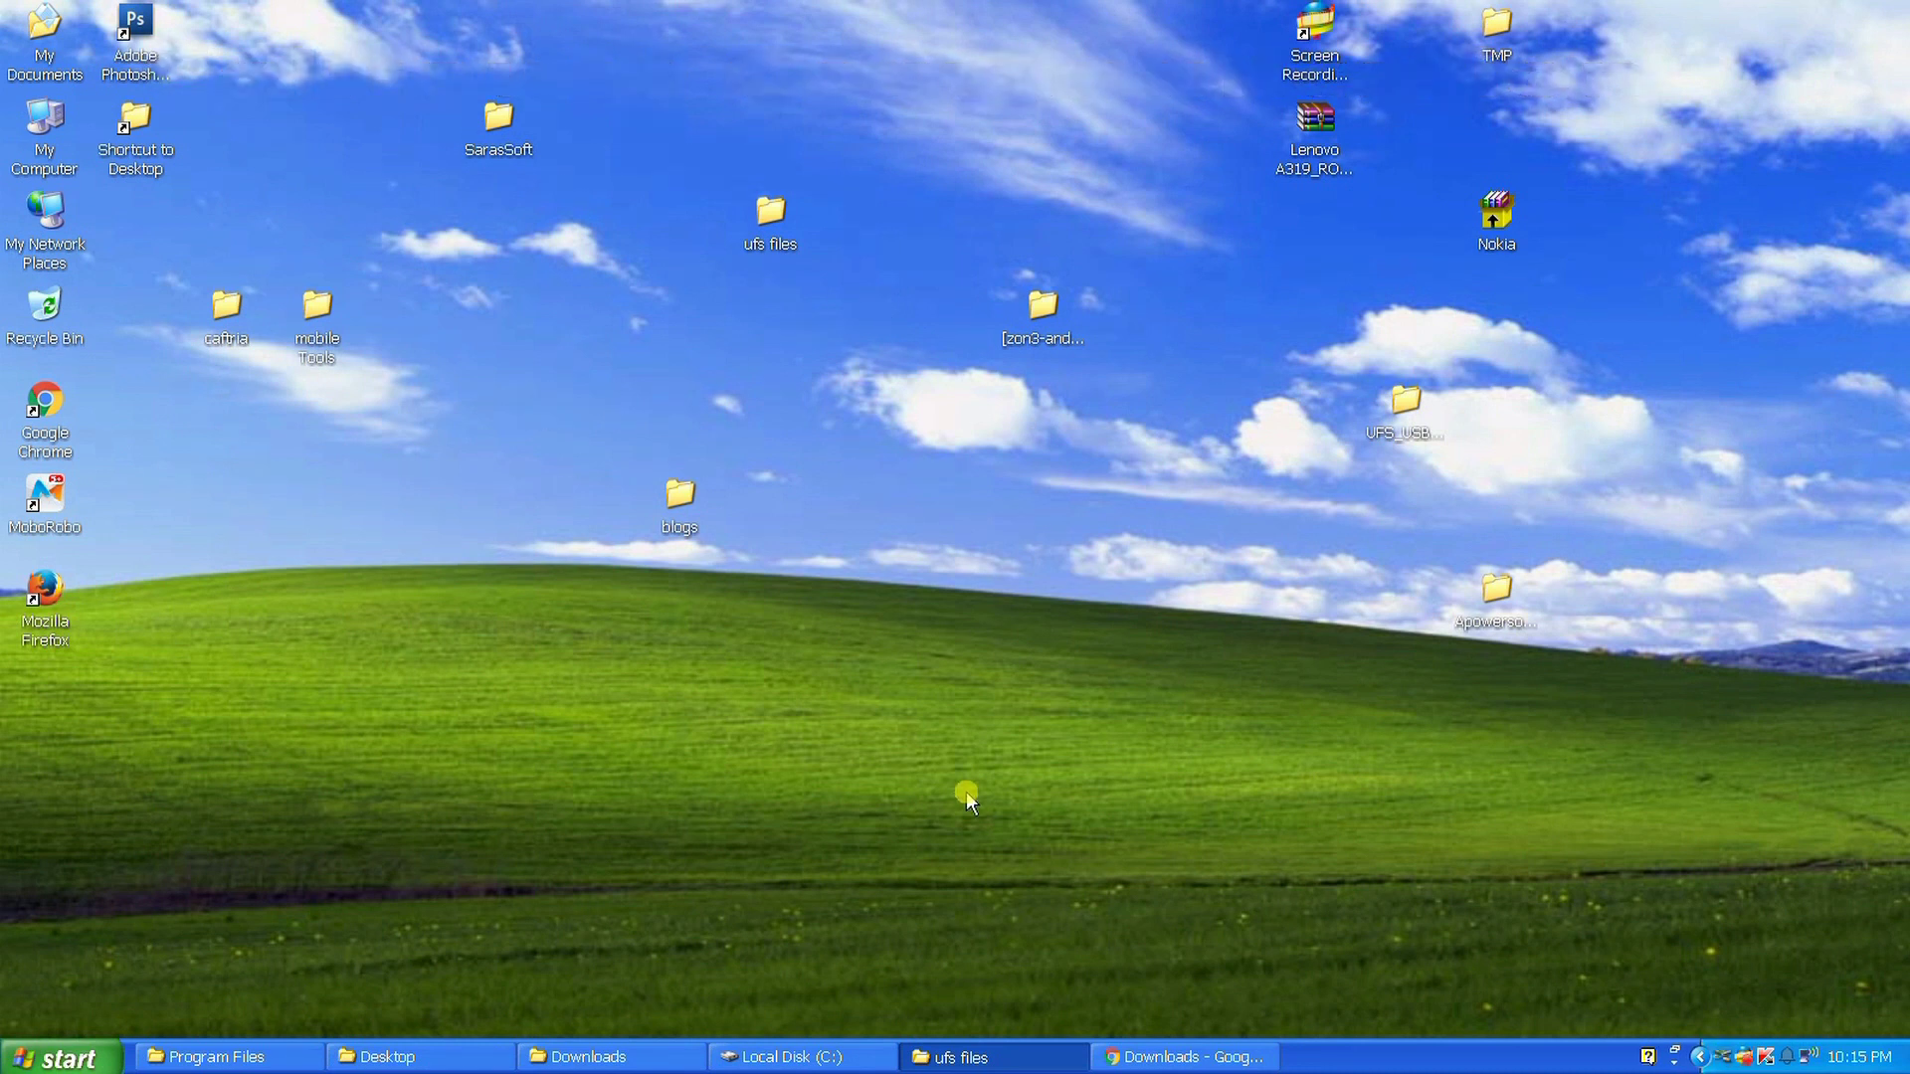
pyautogui.click(1727, 1059)
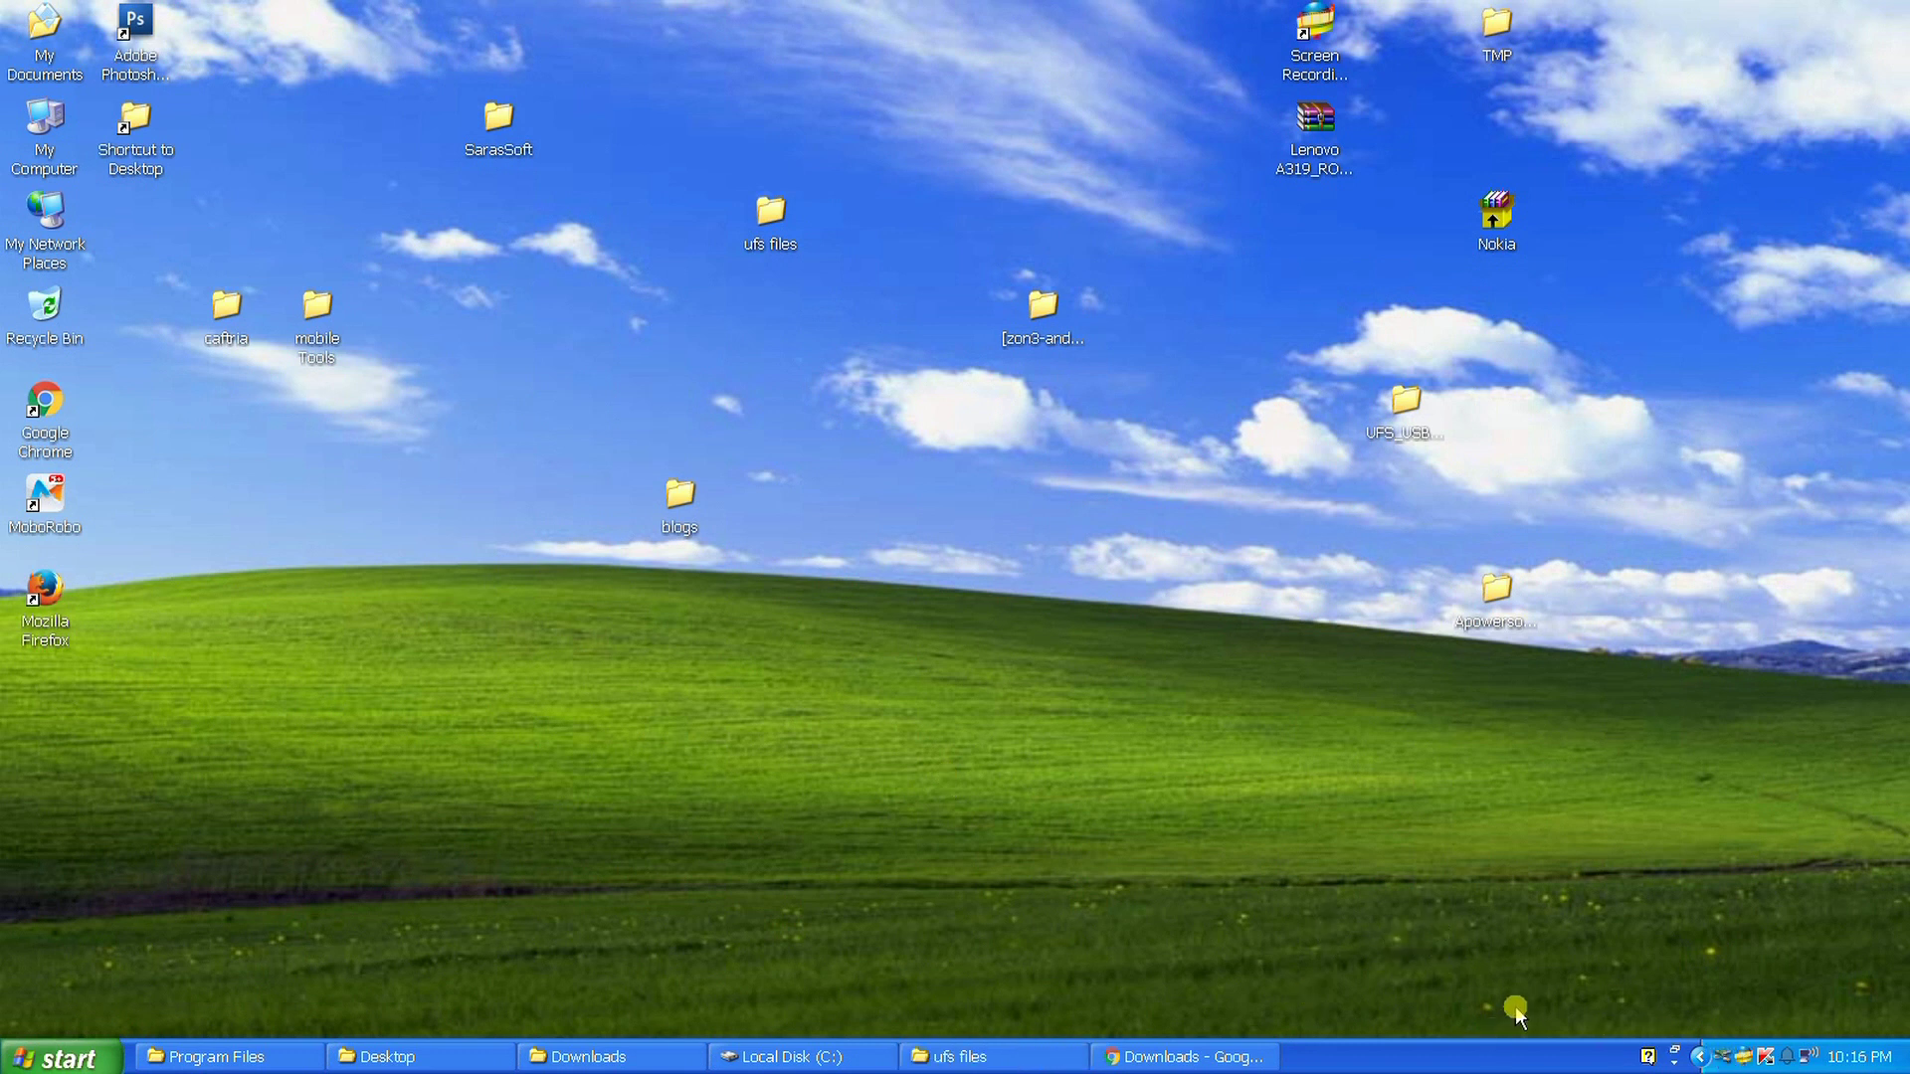
pyautogui.click(314, 464)
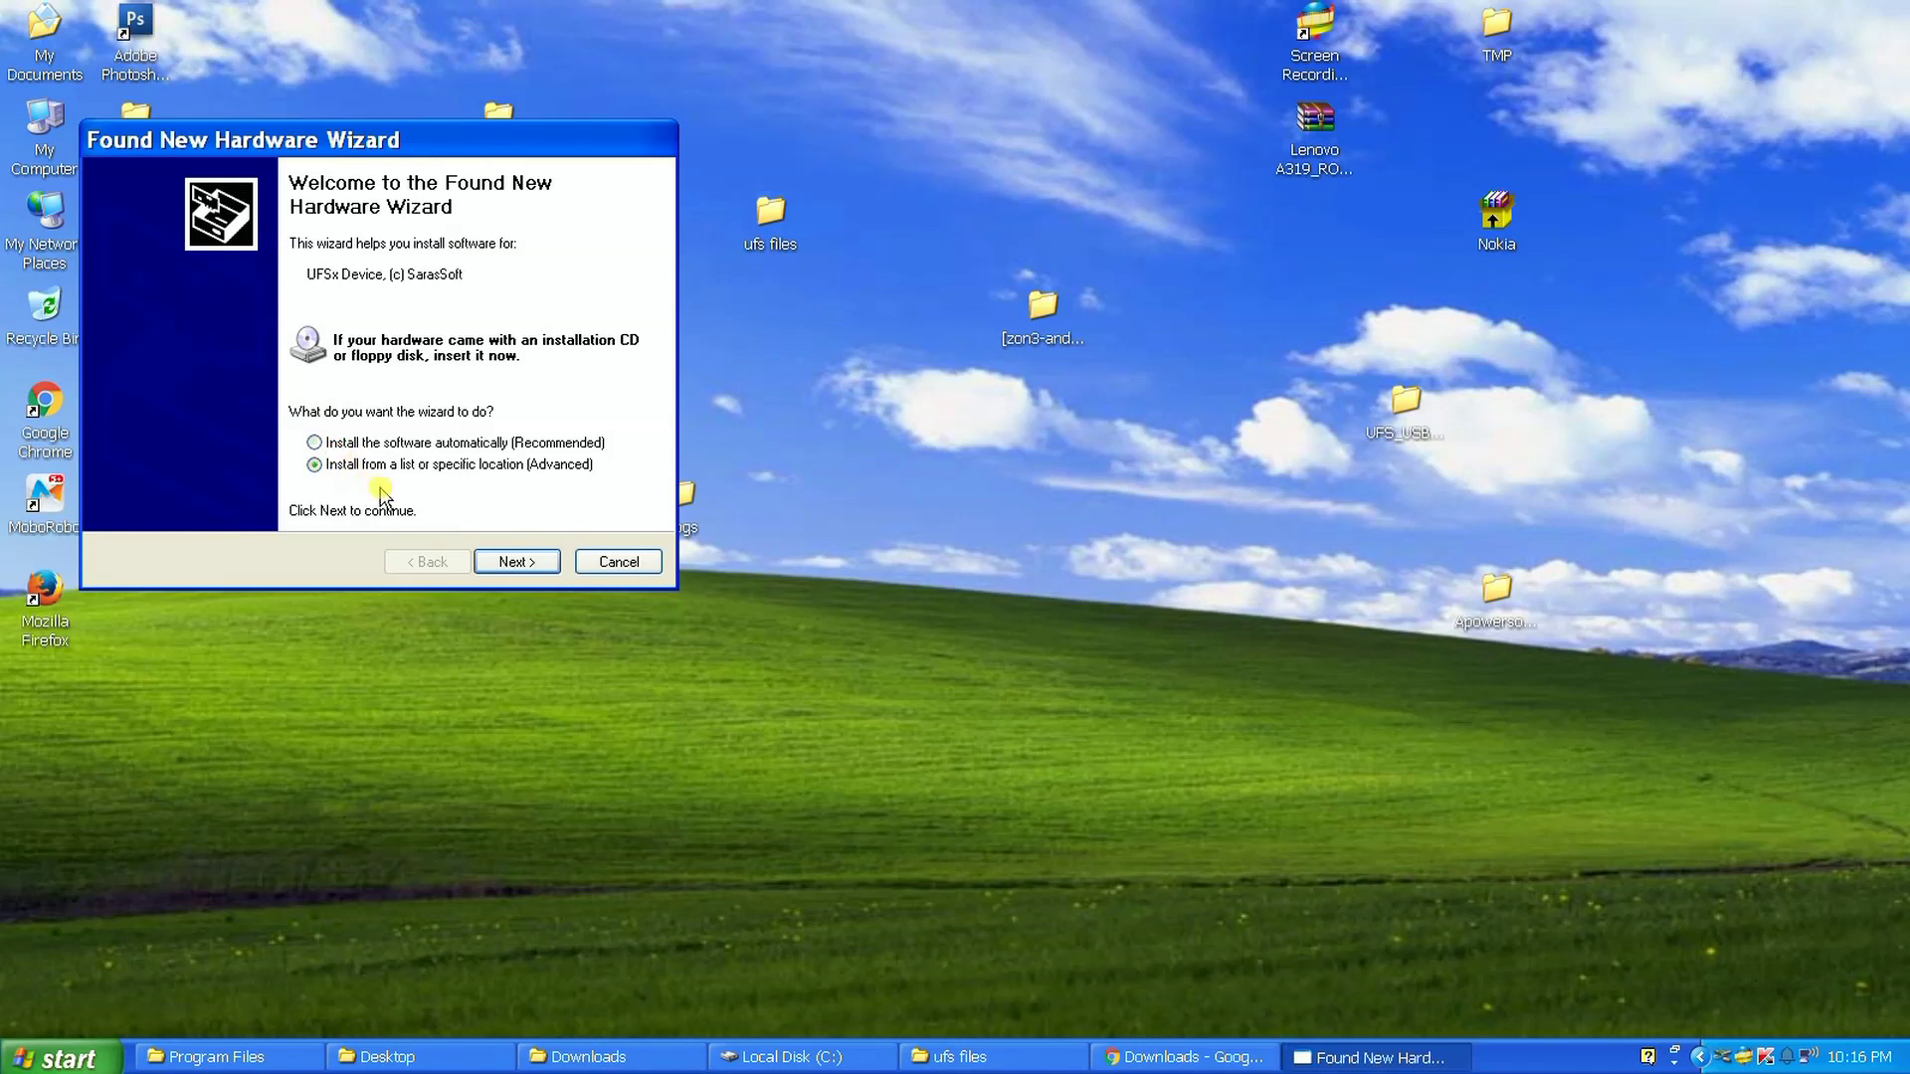
pyautogui.click(533, 583)
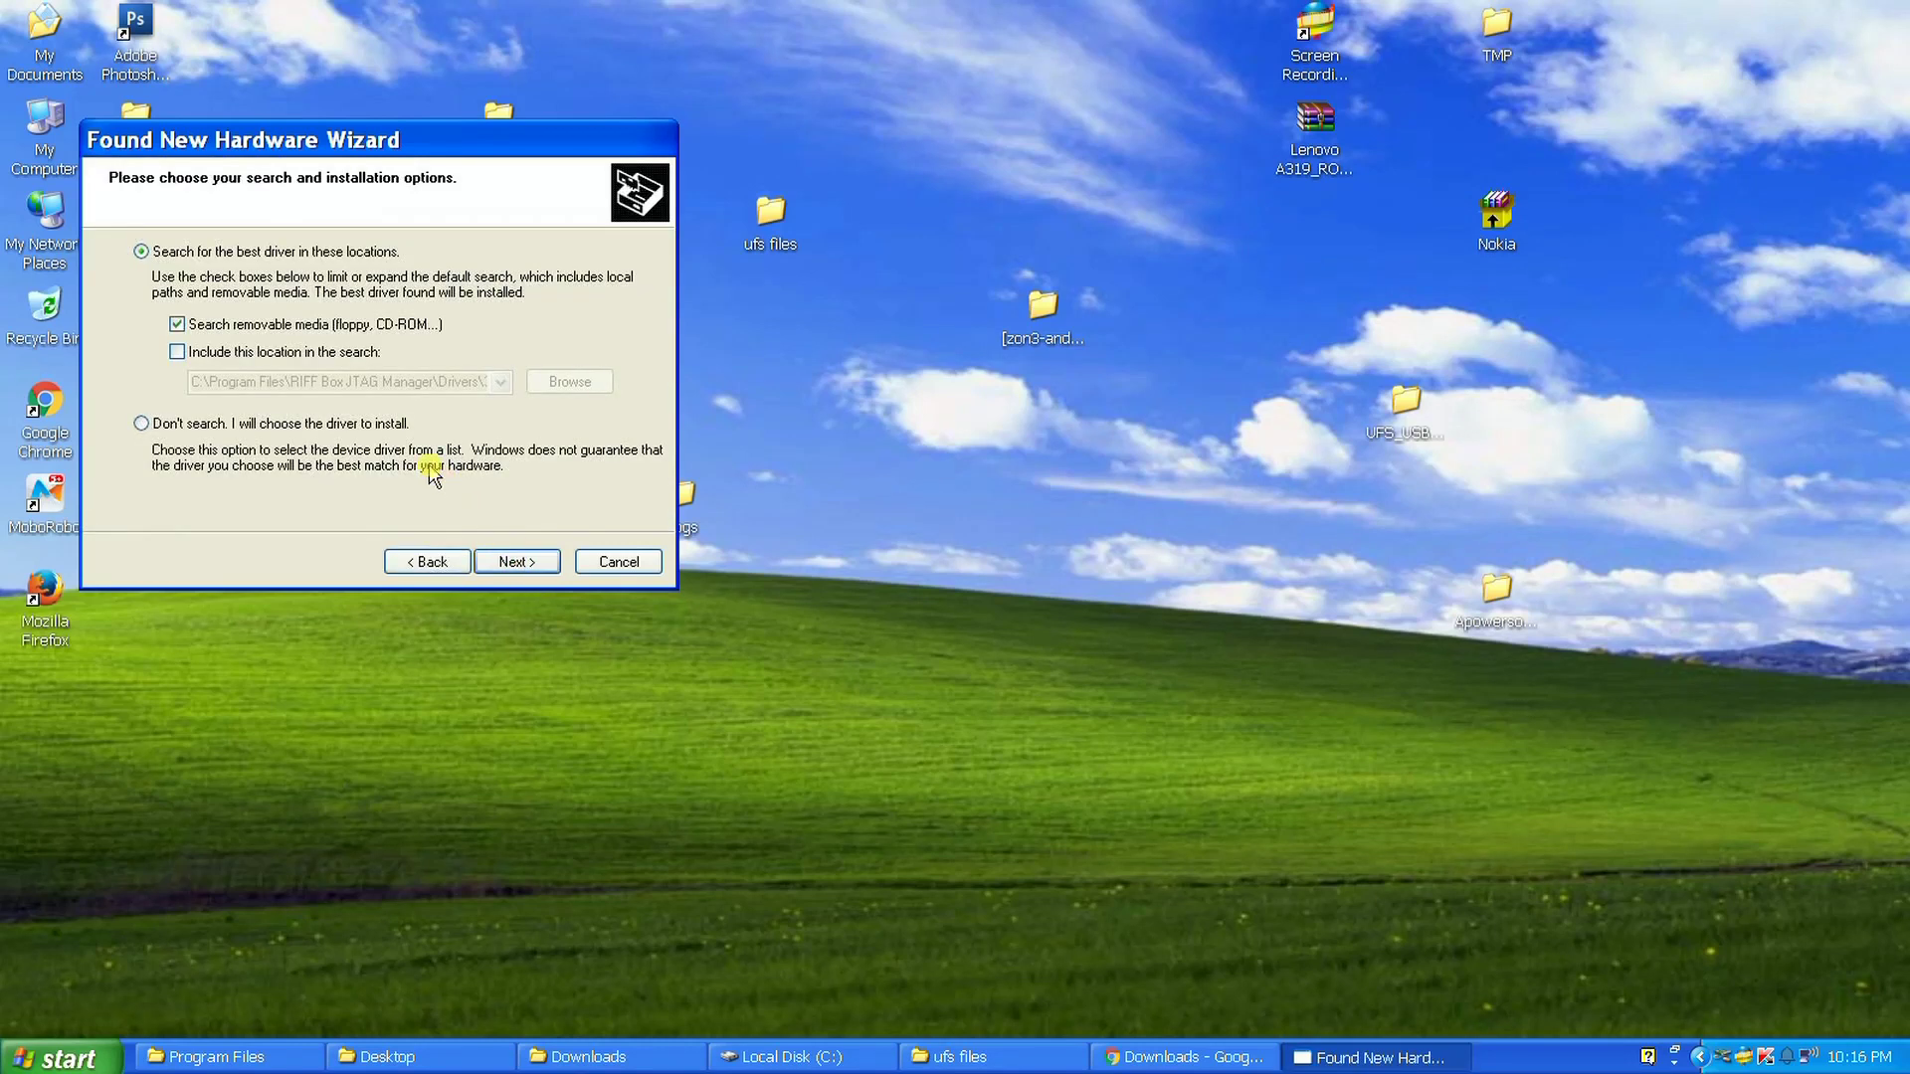
pyautogui.click(287, 425)
pyautogui.click(504, 565)
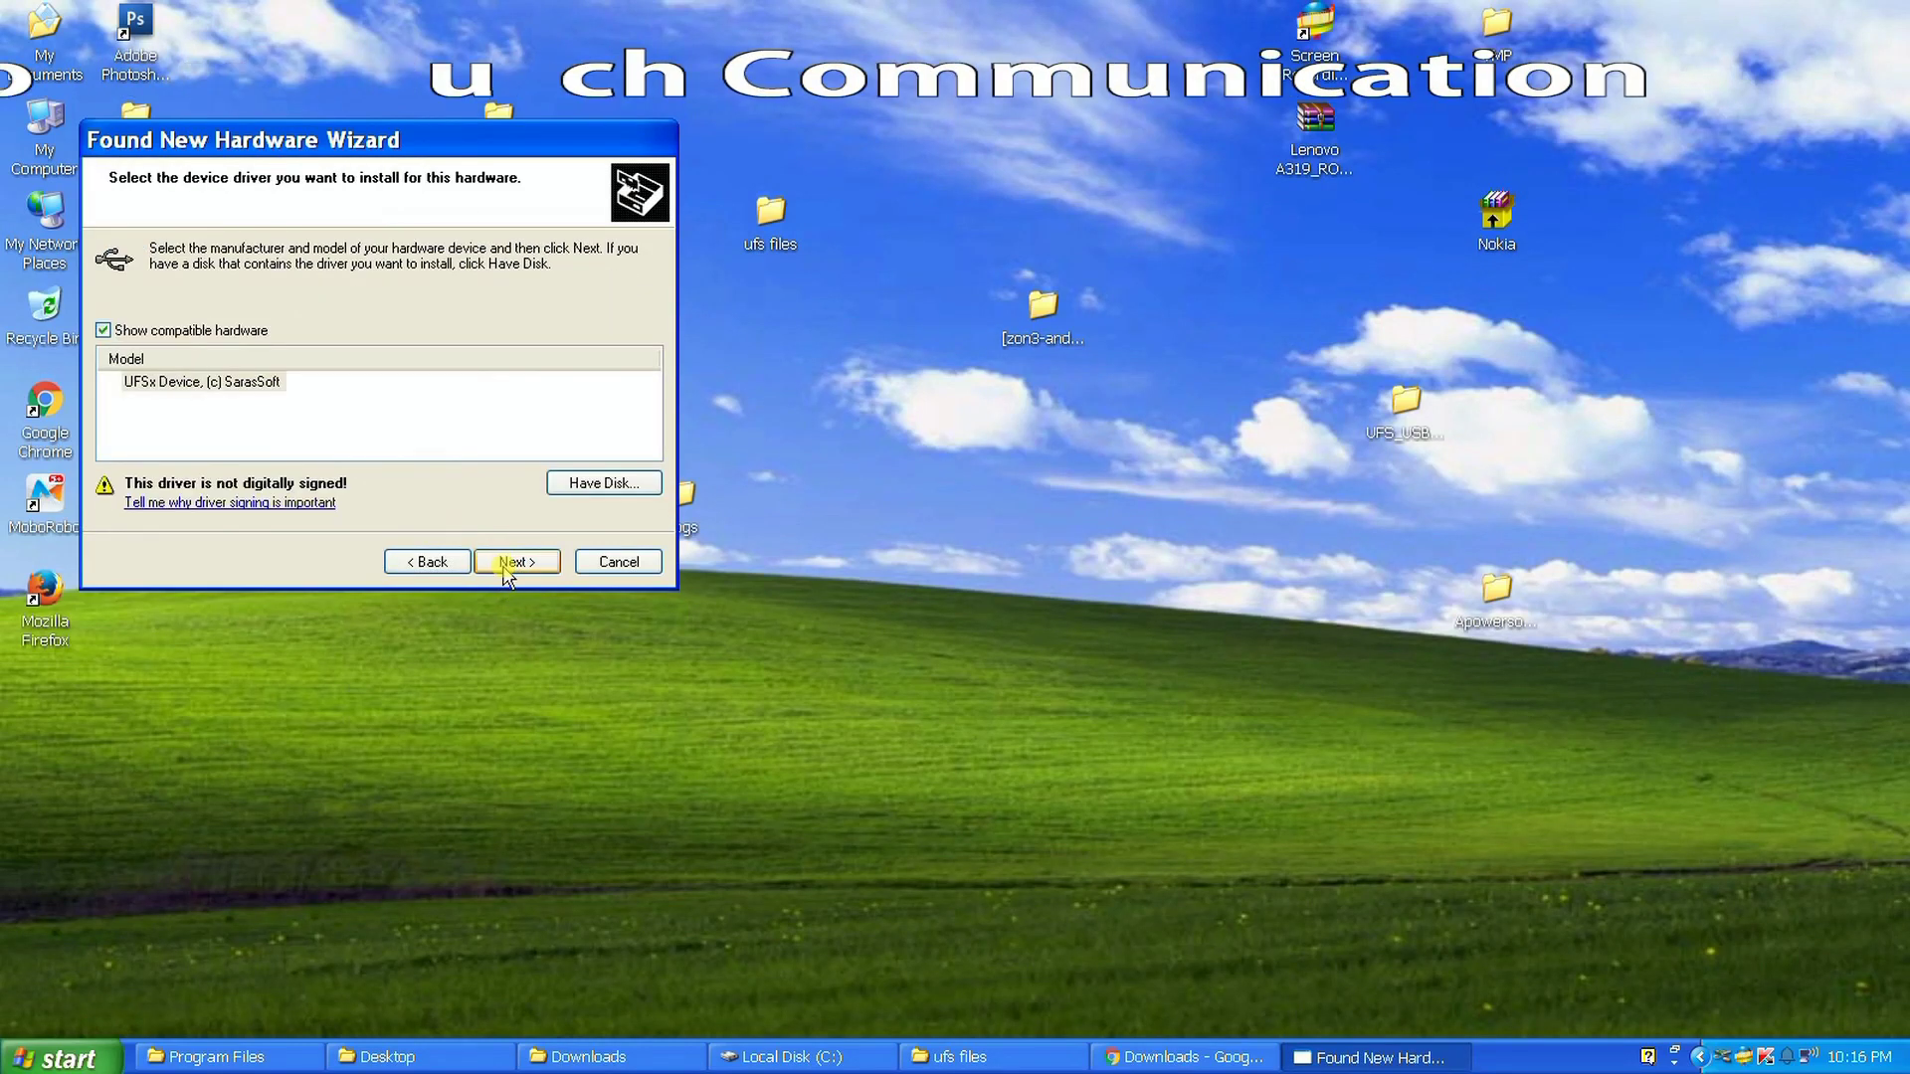
# Choose to install the UFSx driver from disk and browse up to the Program Files folder.
pyautogui.click(597, 483)
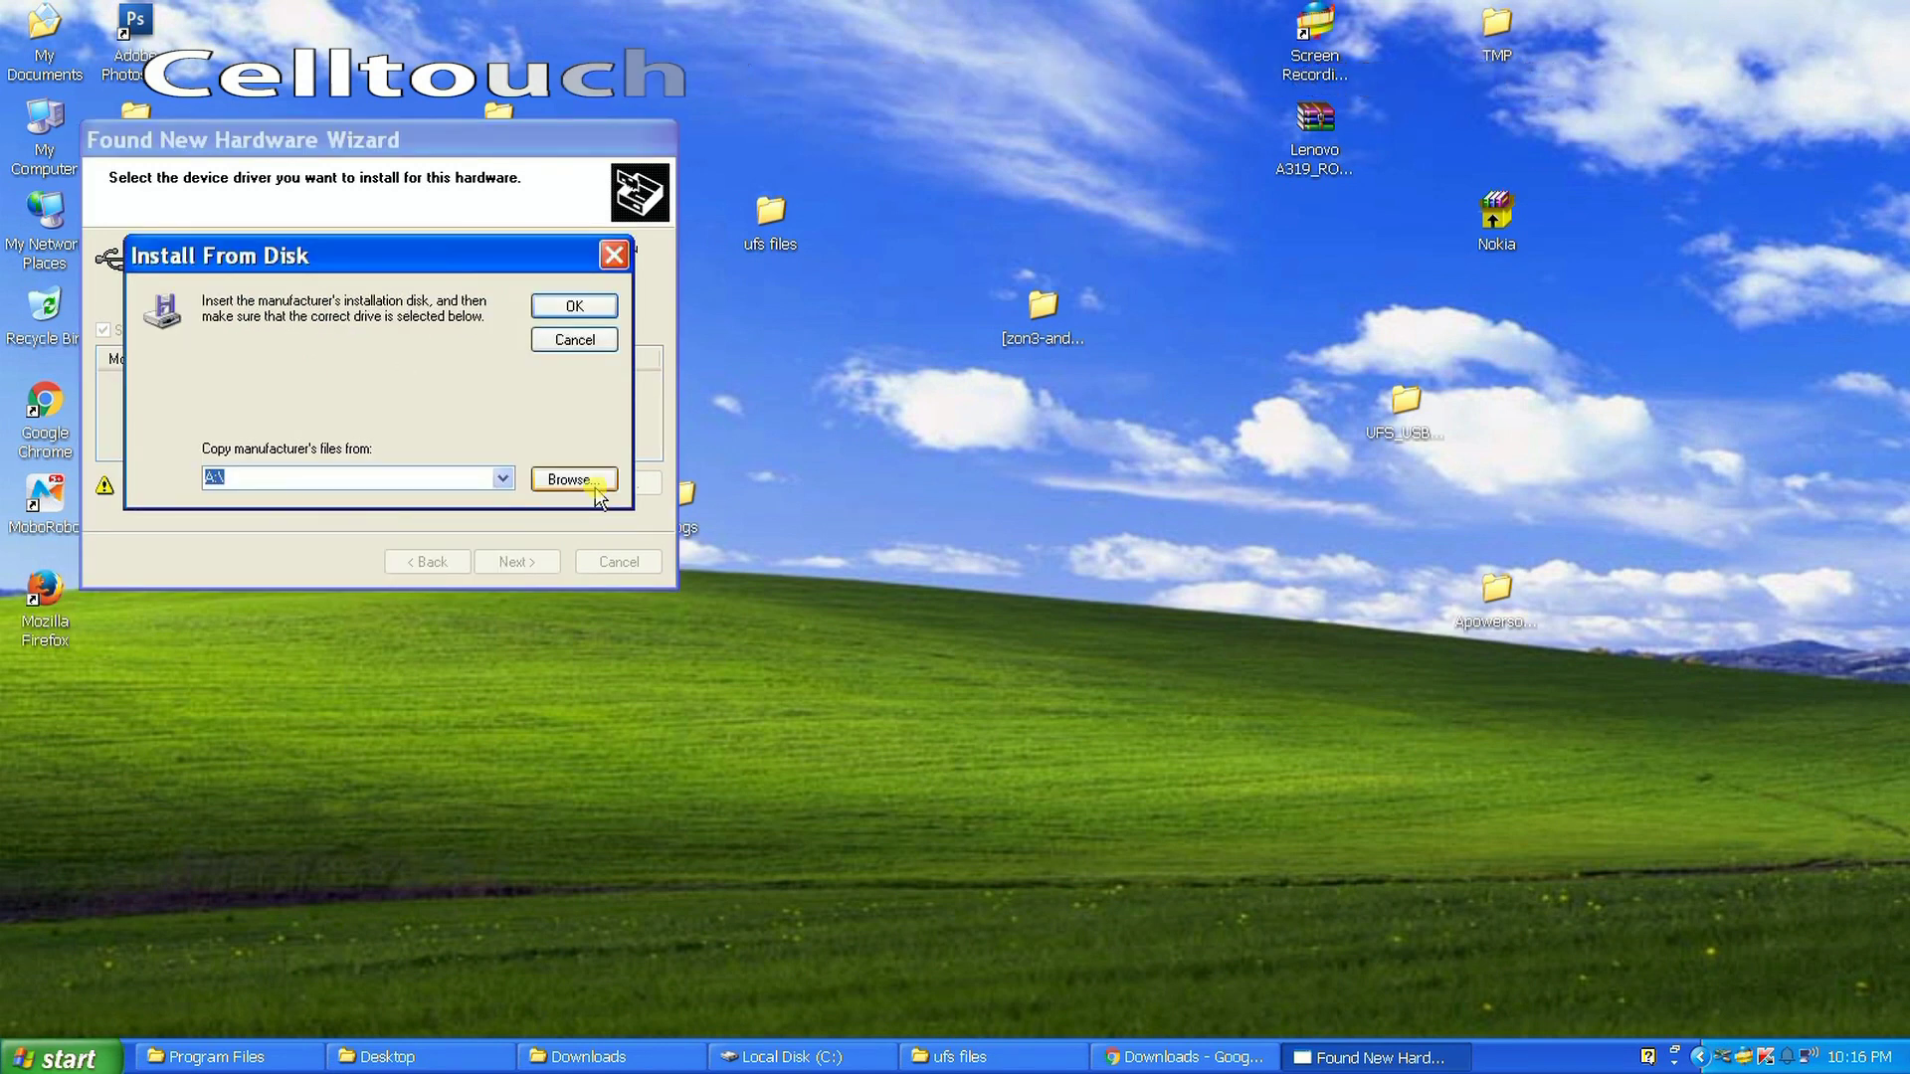
pyautogui.click(596, 492)
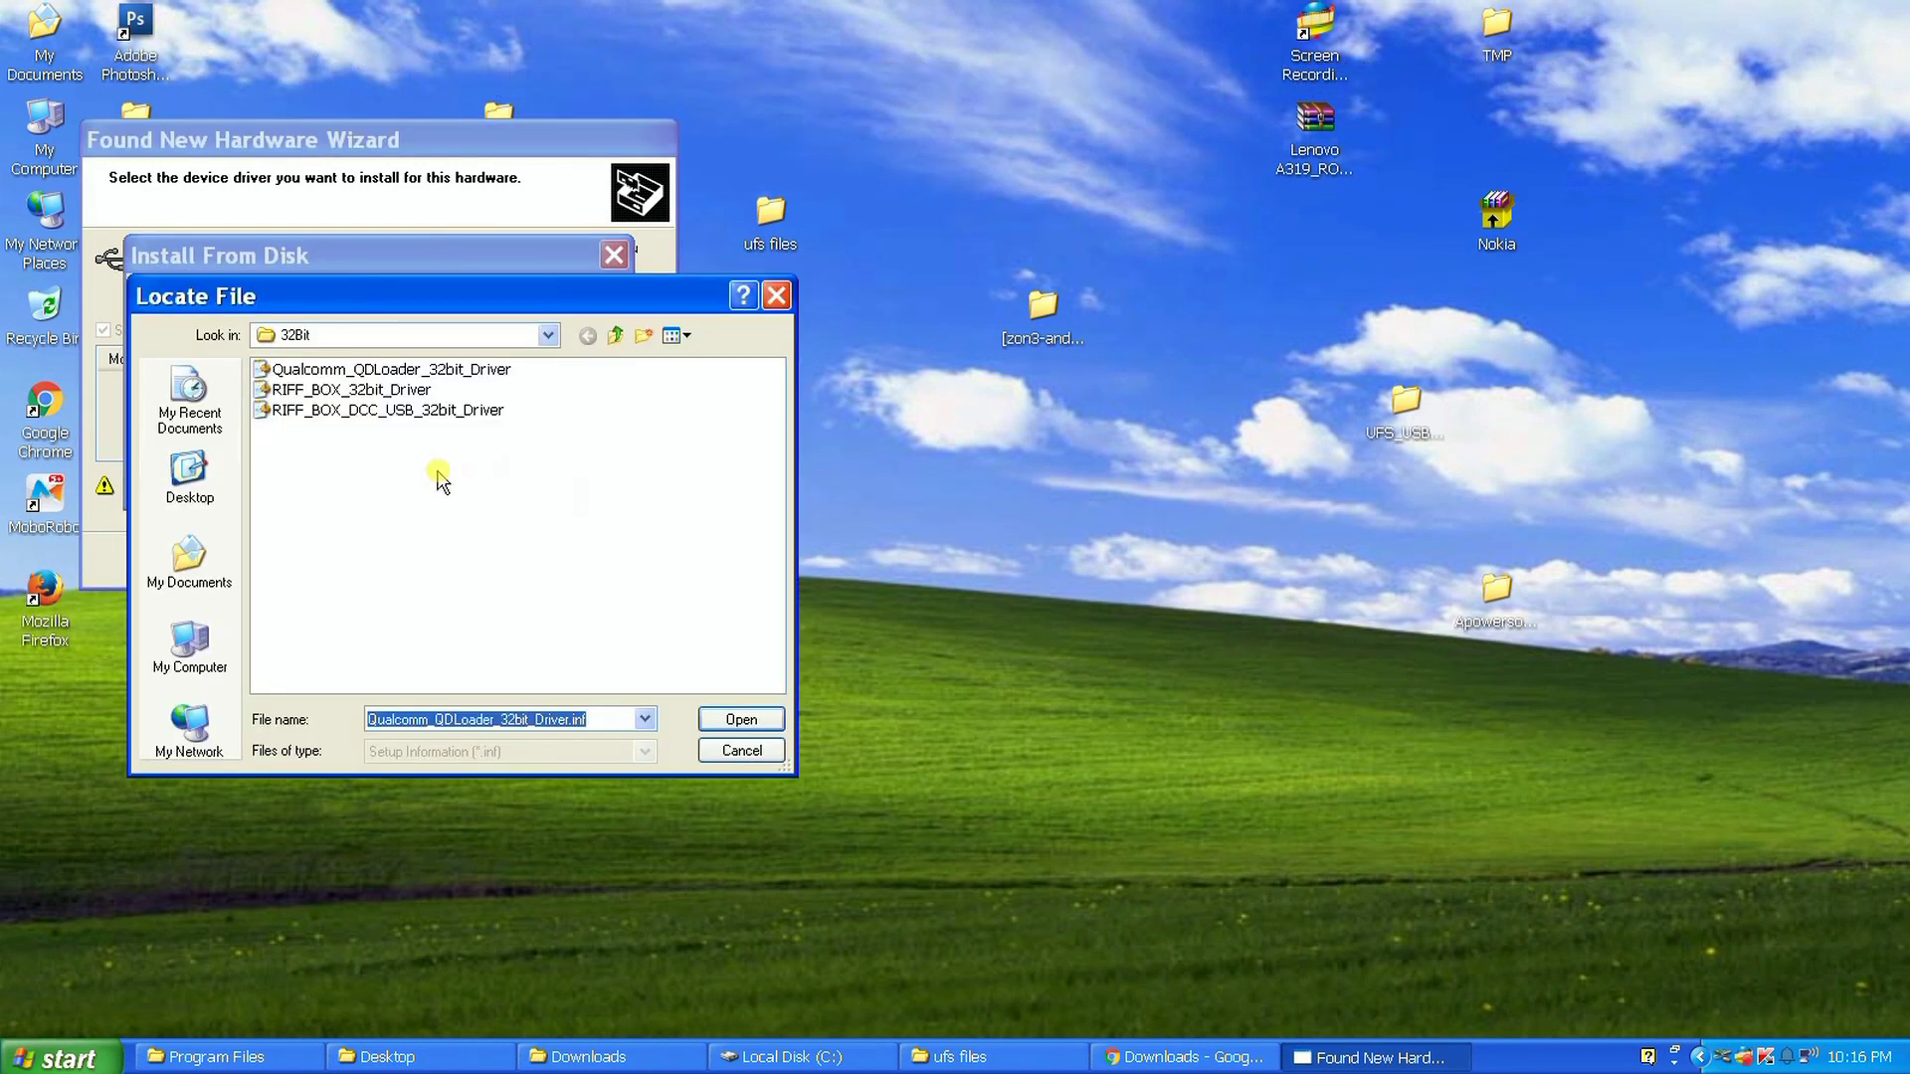
pyautogui.click(615, 335)
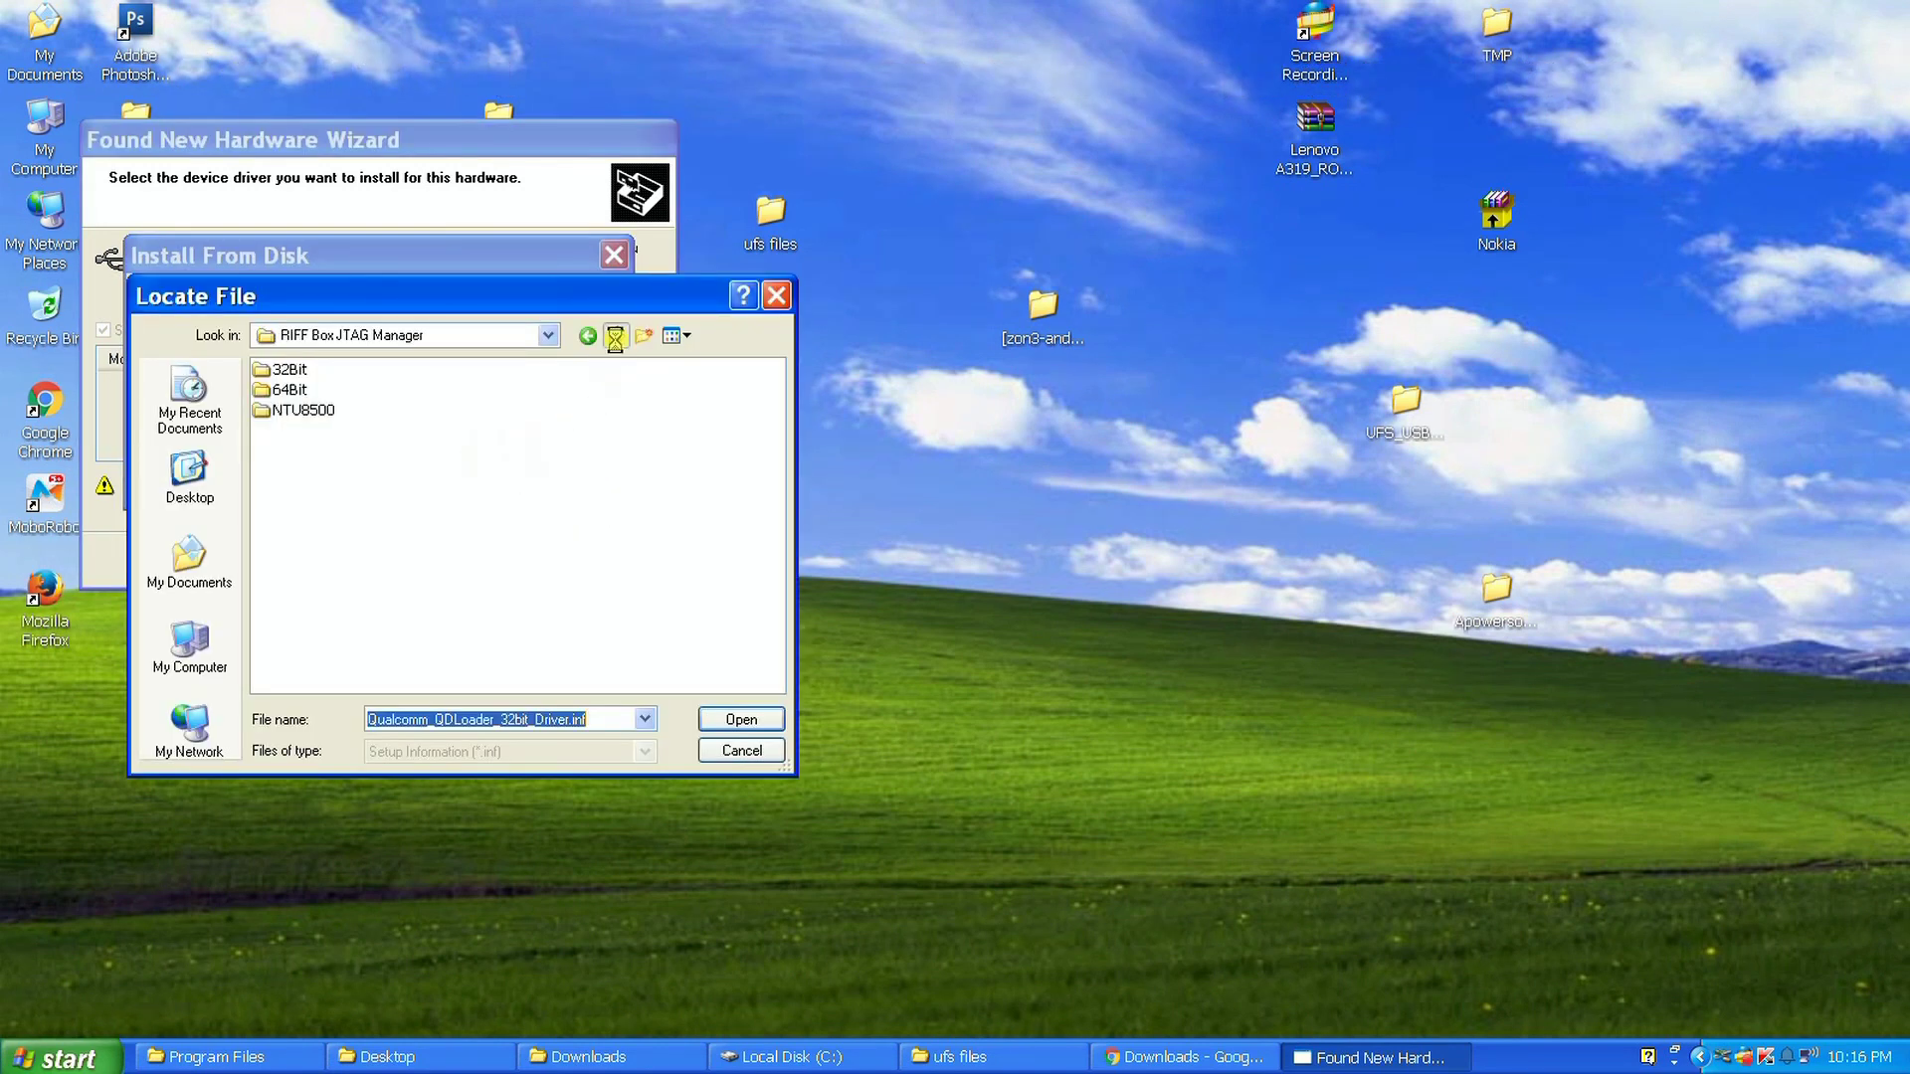
pyautogui.click(614, 336)
pyautogui.click(615, 336)
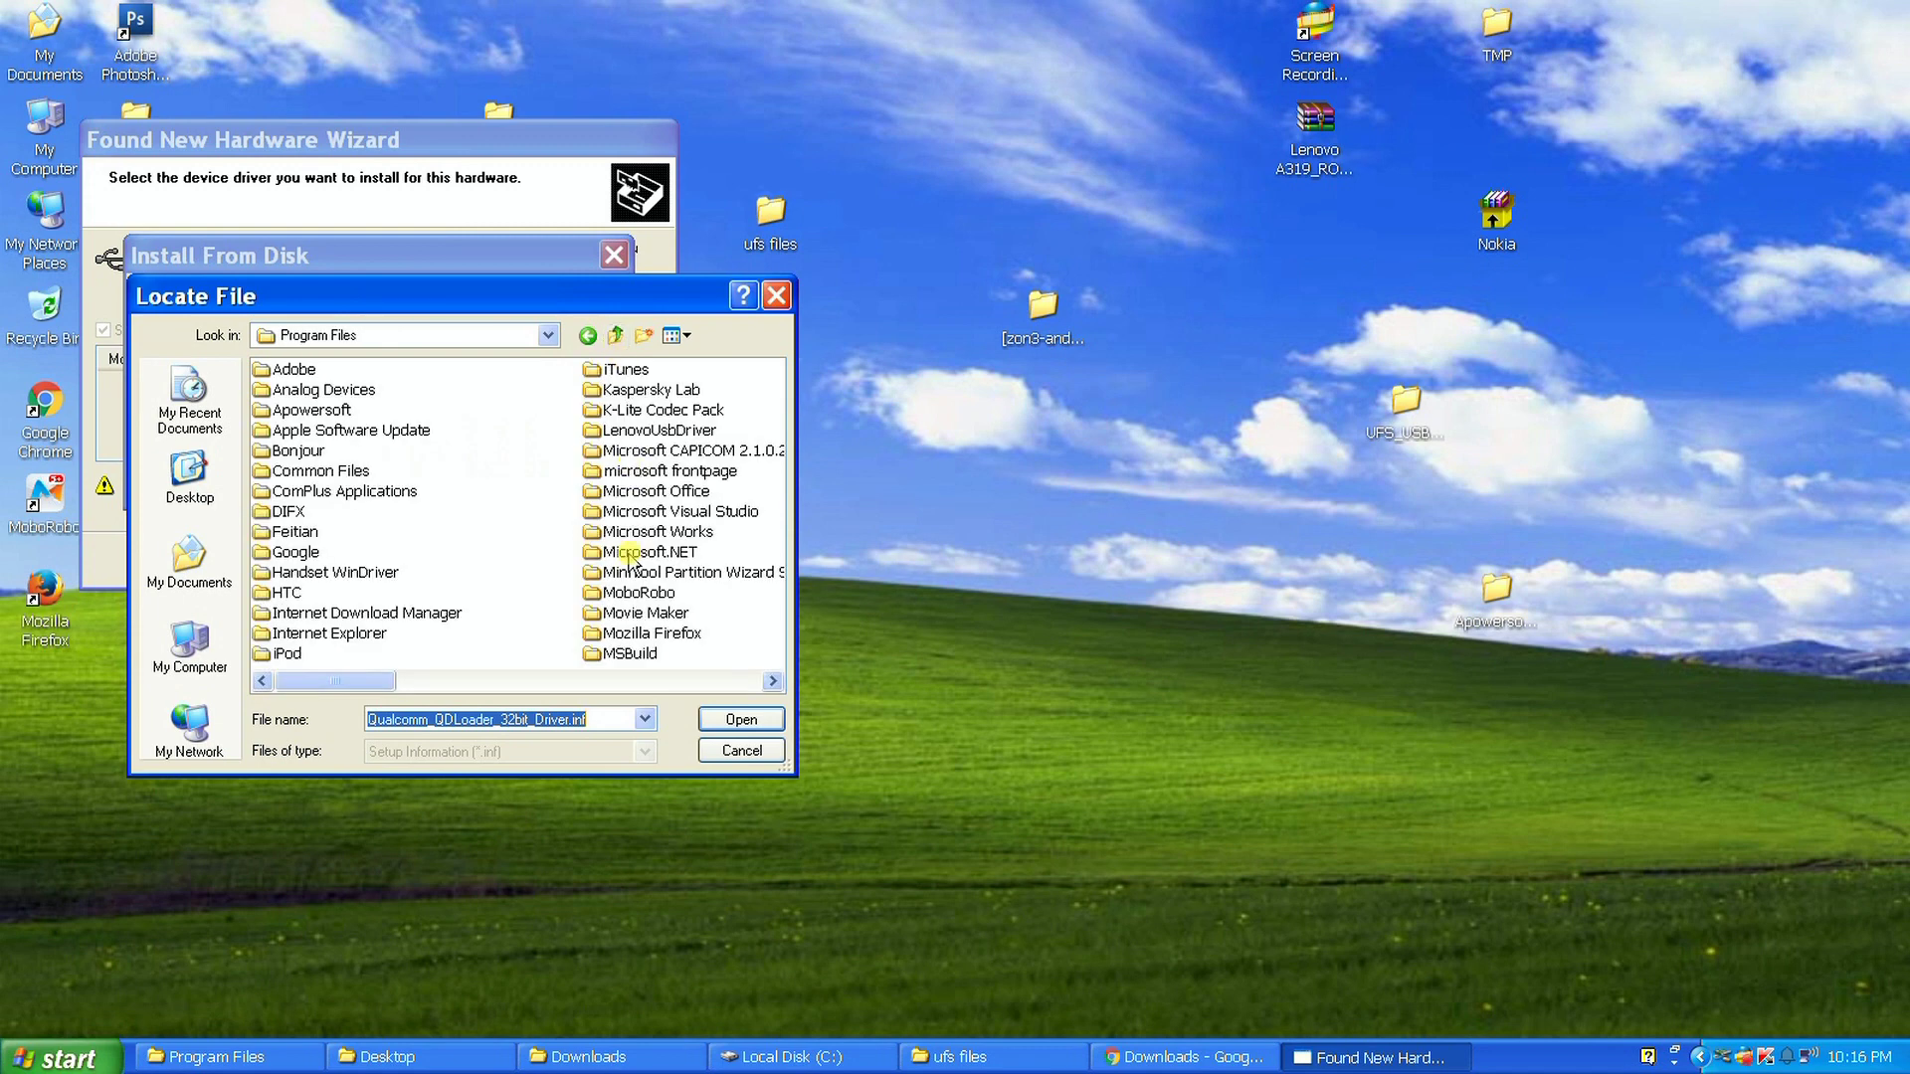
# Pick the ufs2xx setup file in the SarasSoft UFS_USB_Driver folder as the driver source and confirm it.
pyautogui.click(629, 553)
pyautogui.press('s')
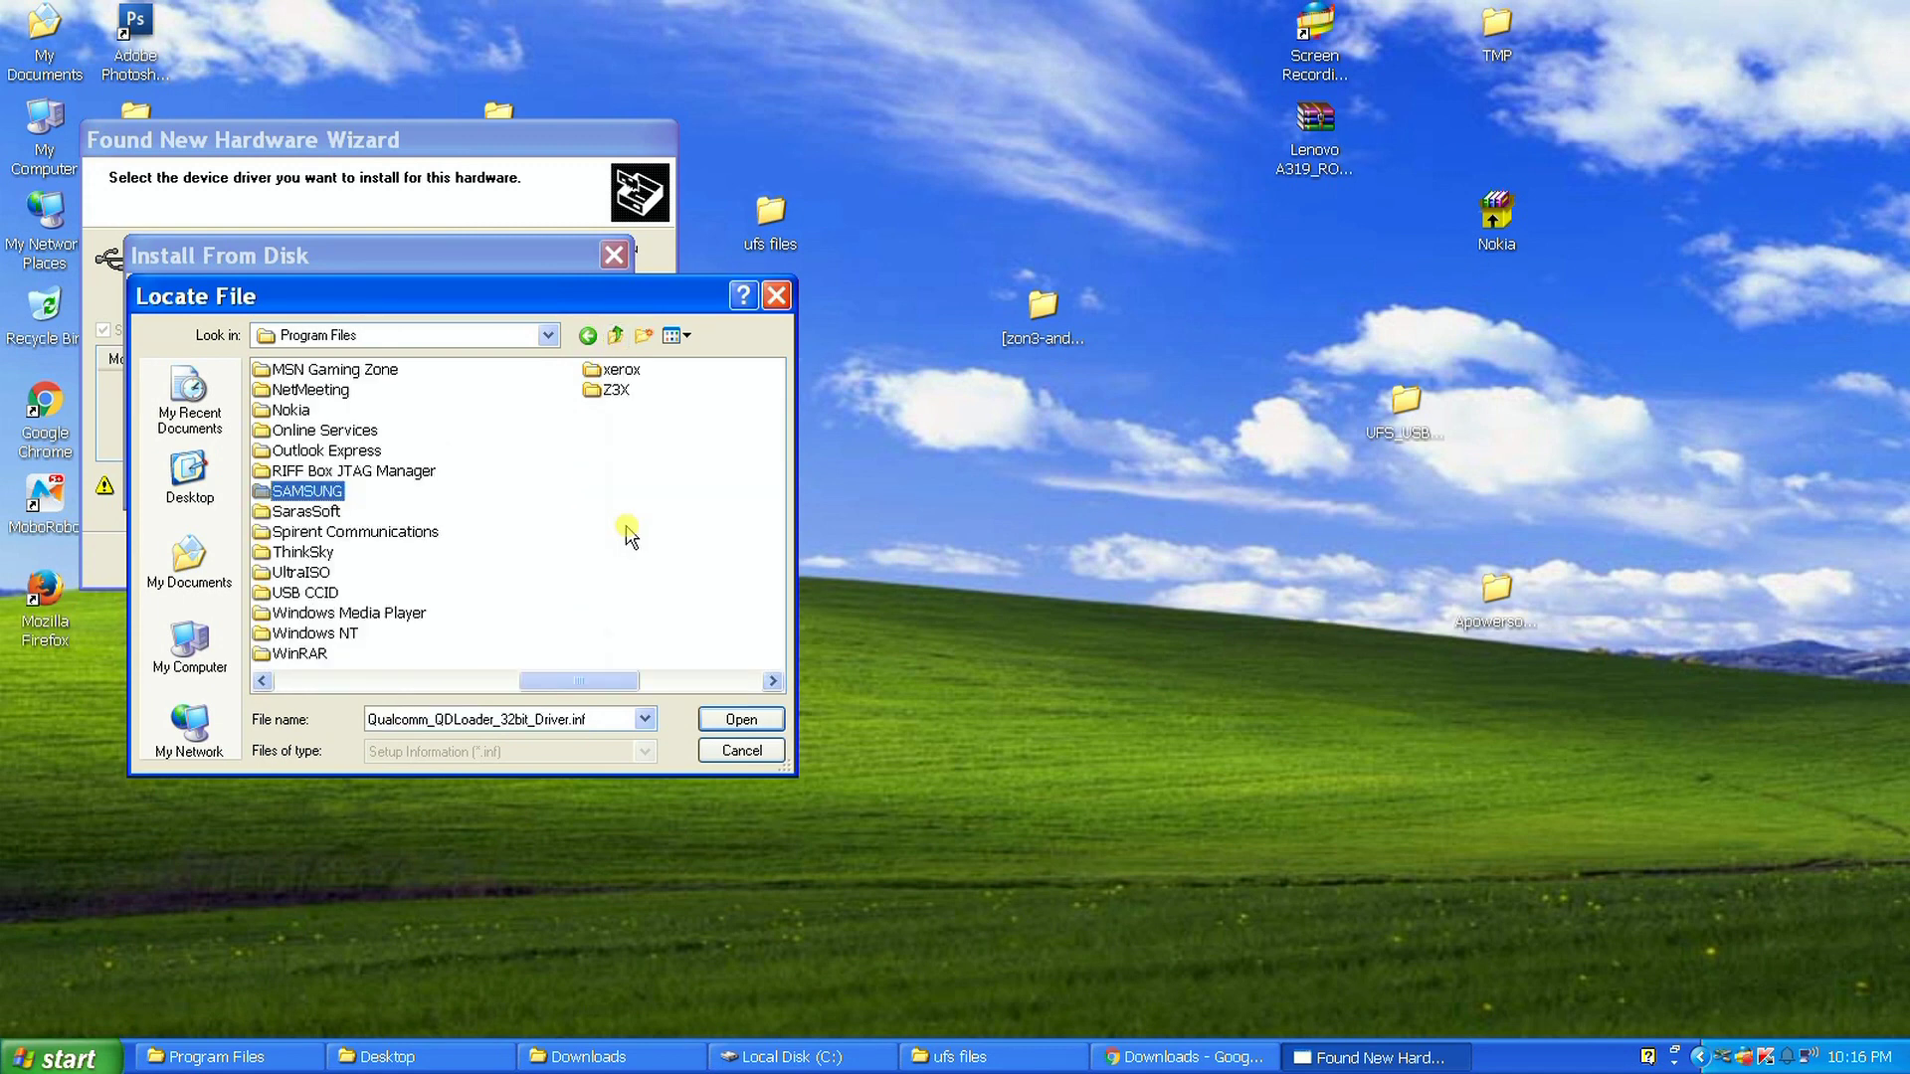
pyautogui.click(316, 511)
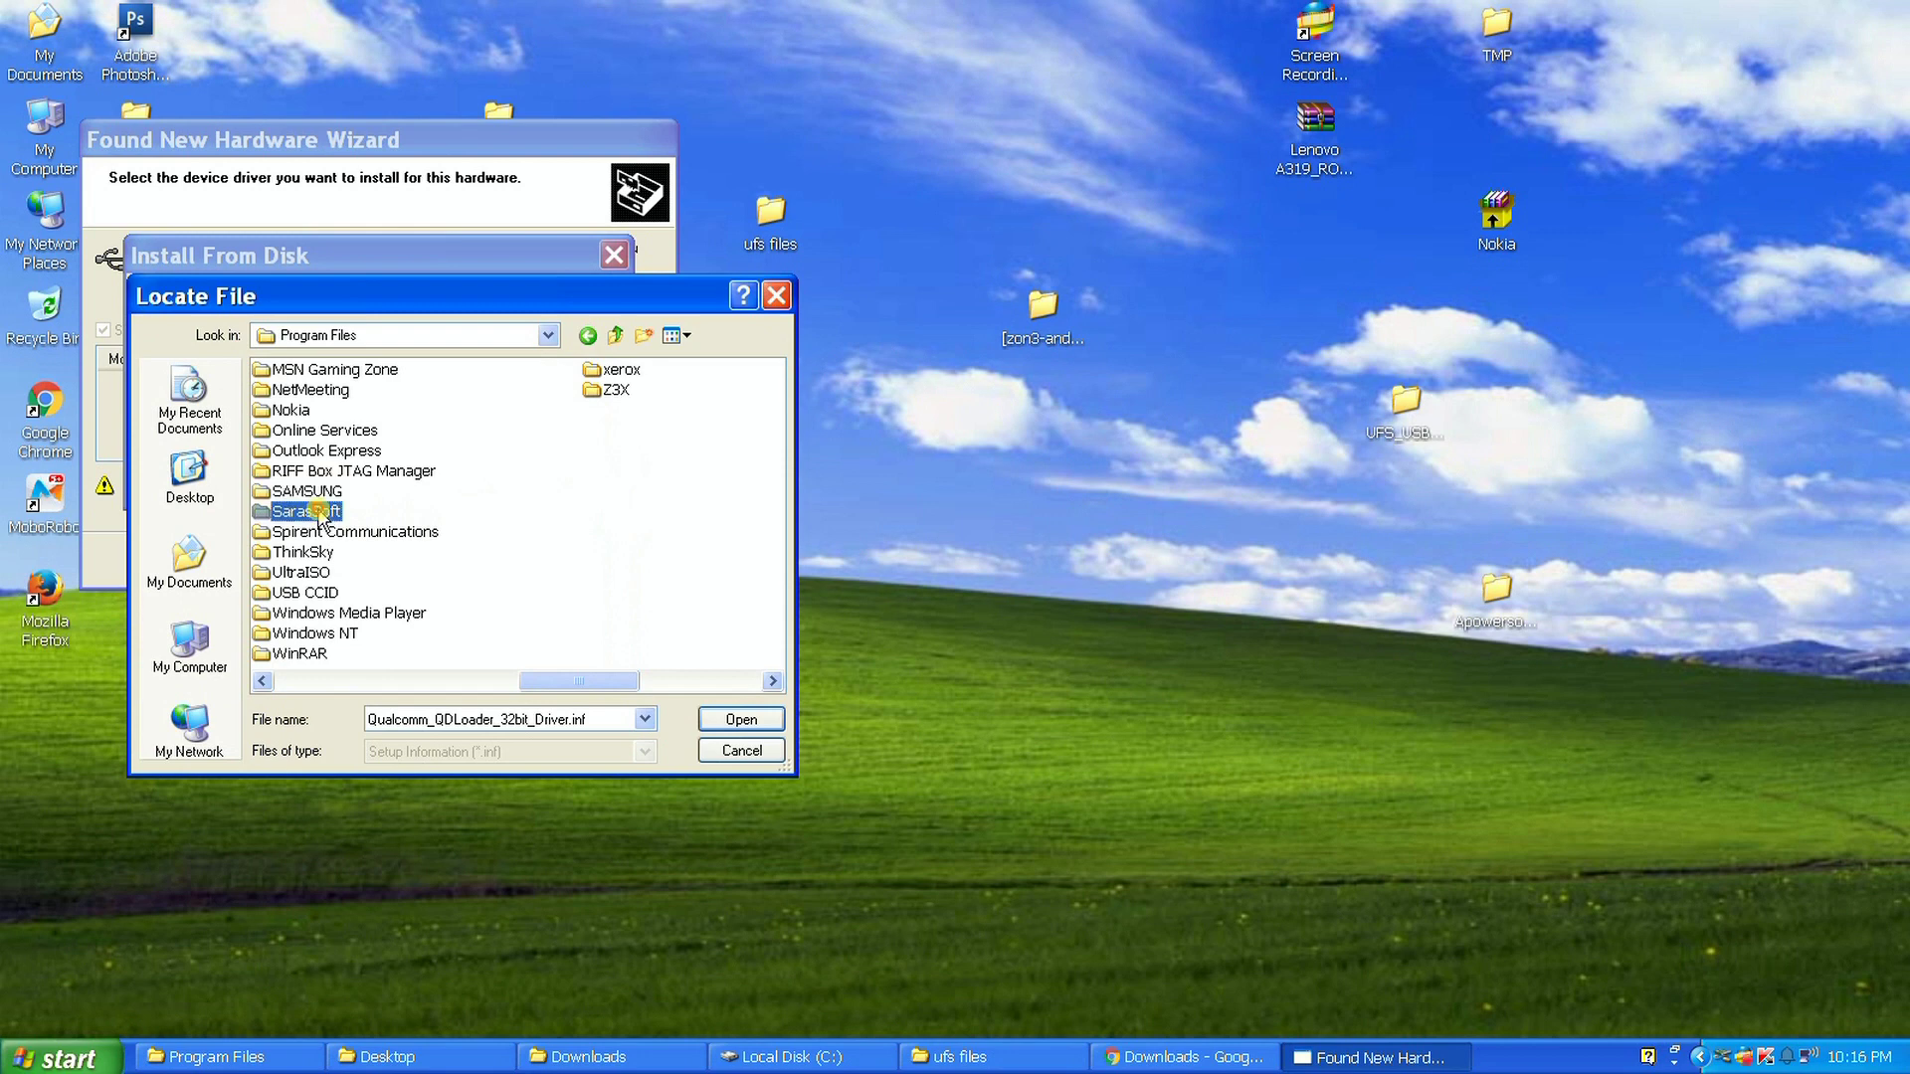
pyautogui.doubleClick(317, 511)
pyautogui.doubleClick(284, 374)
pyautogui.doubleClick(295, 383)
pyautogui.click(299, 413)
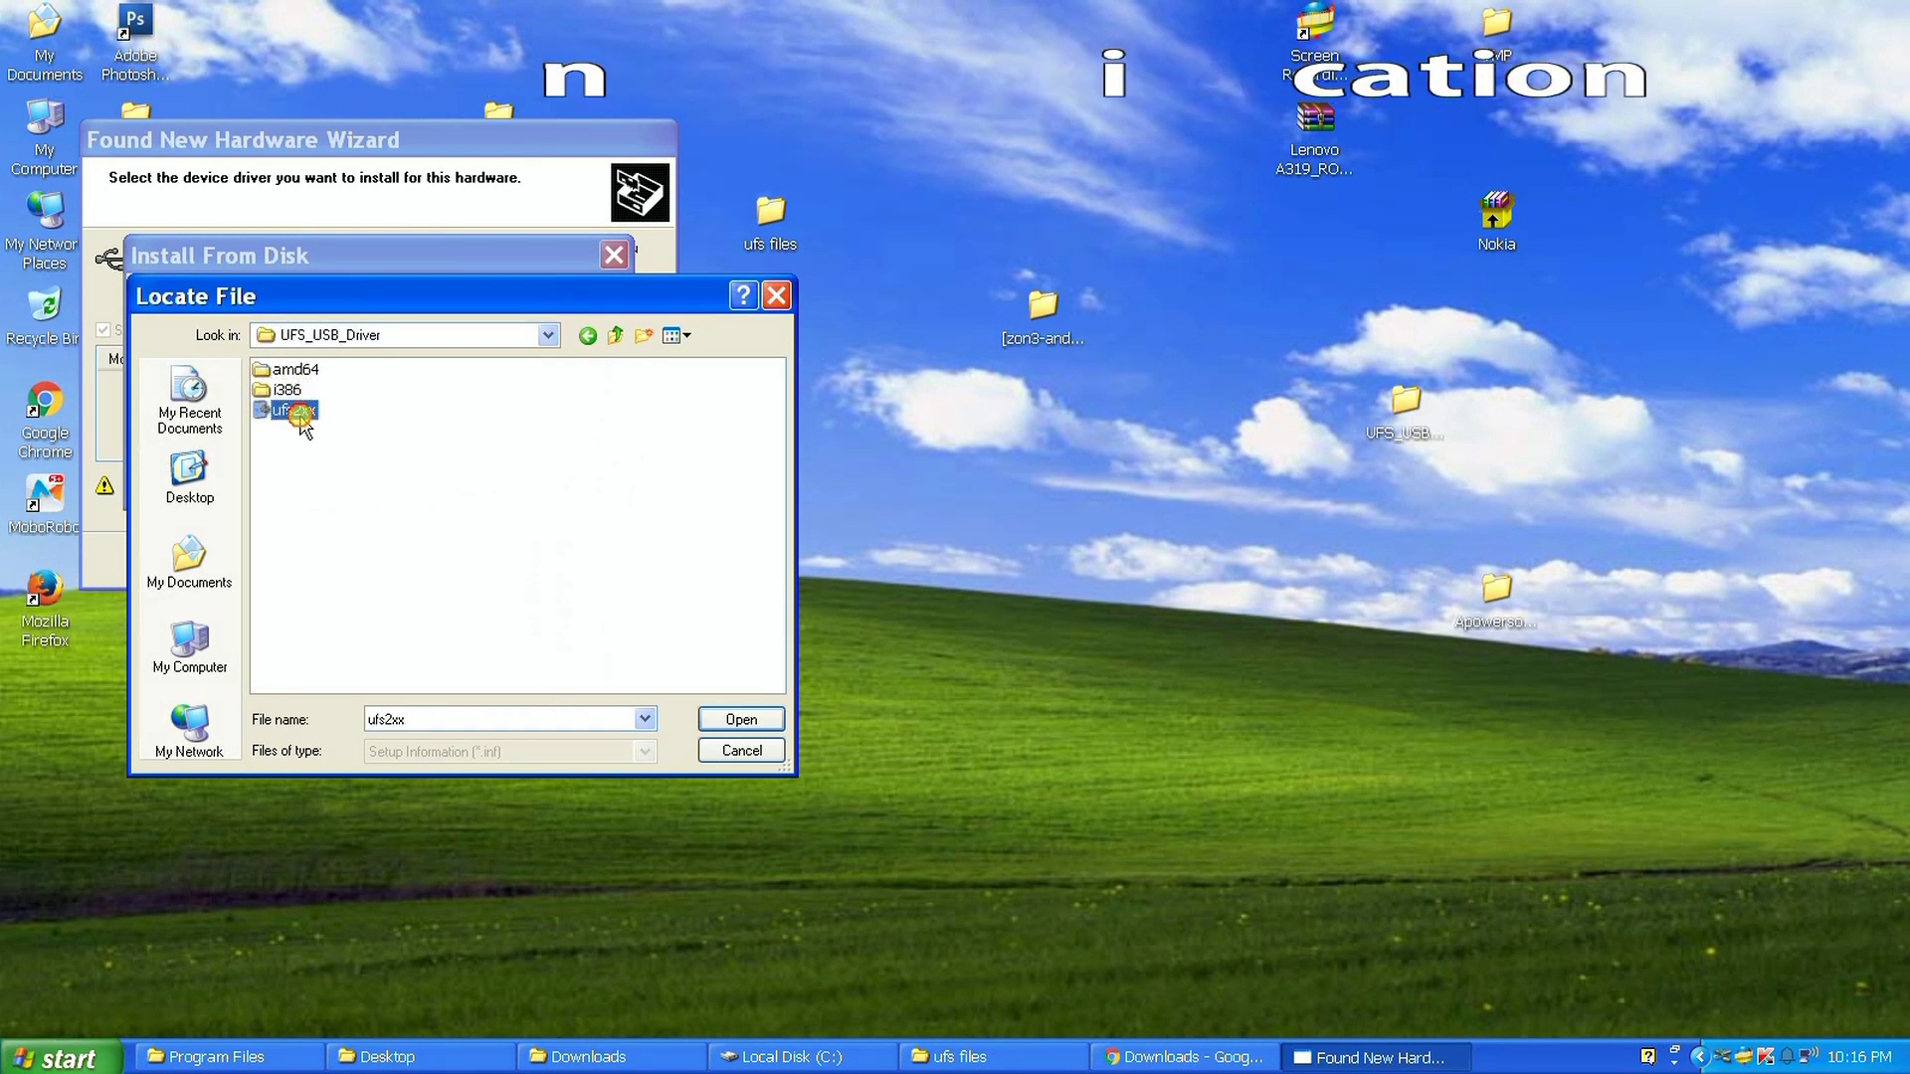
pyautogui.doubleClick(300, 414)
pyautogui.click(554, 306)
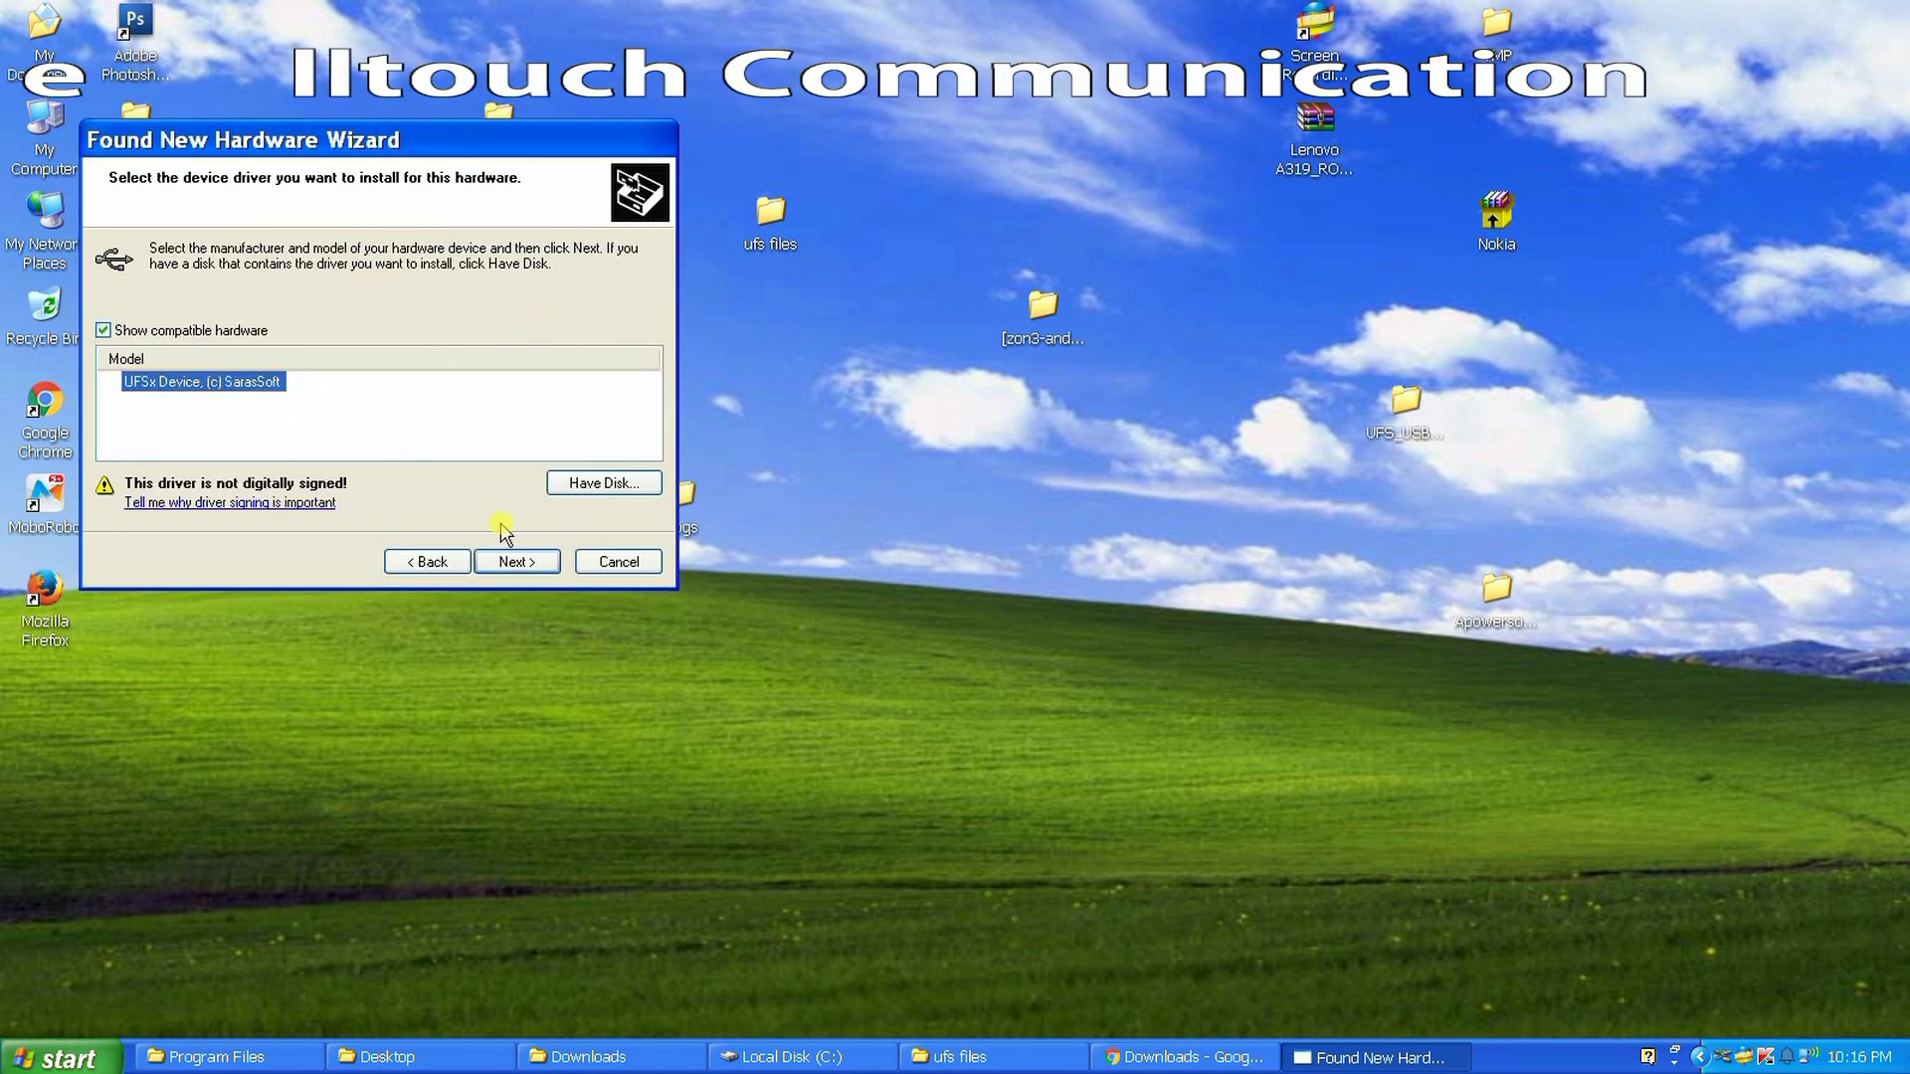
# Install the UFSx Device driver and finish the hardware wizard.
pyautogui.click(513, 561)
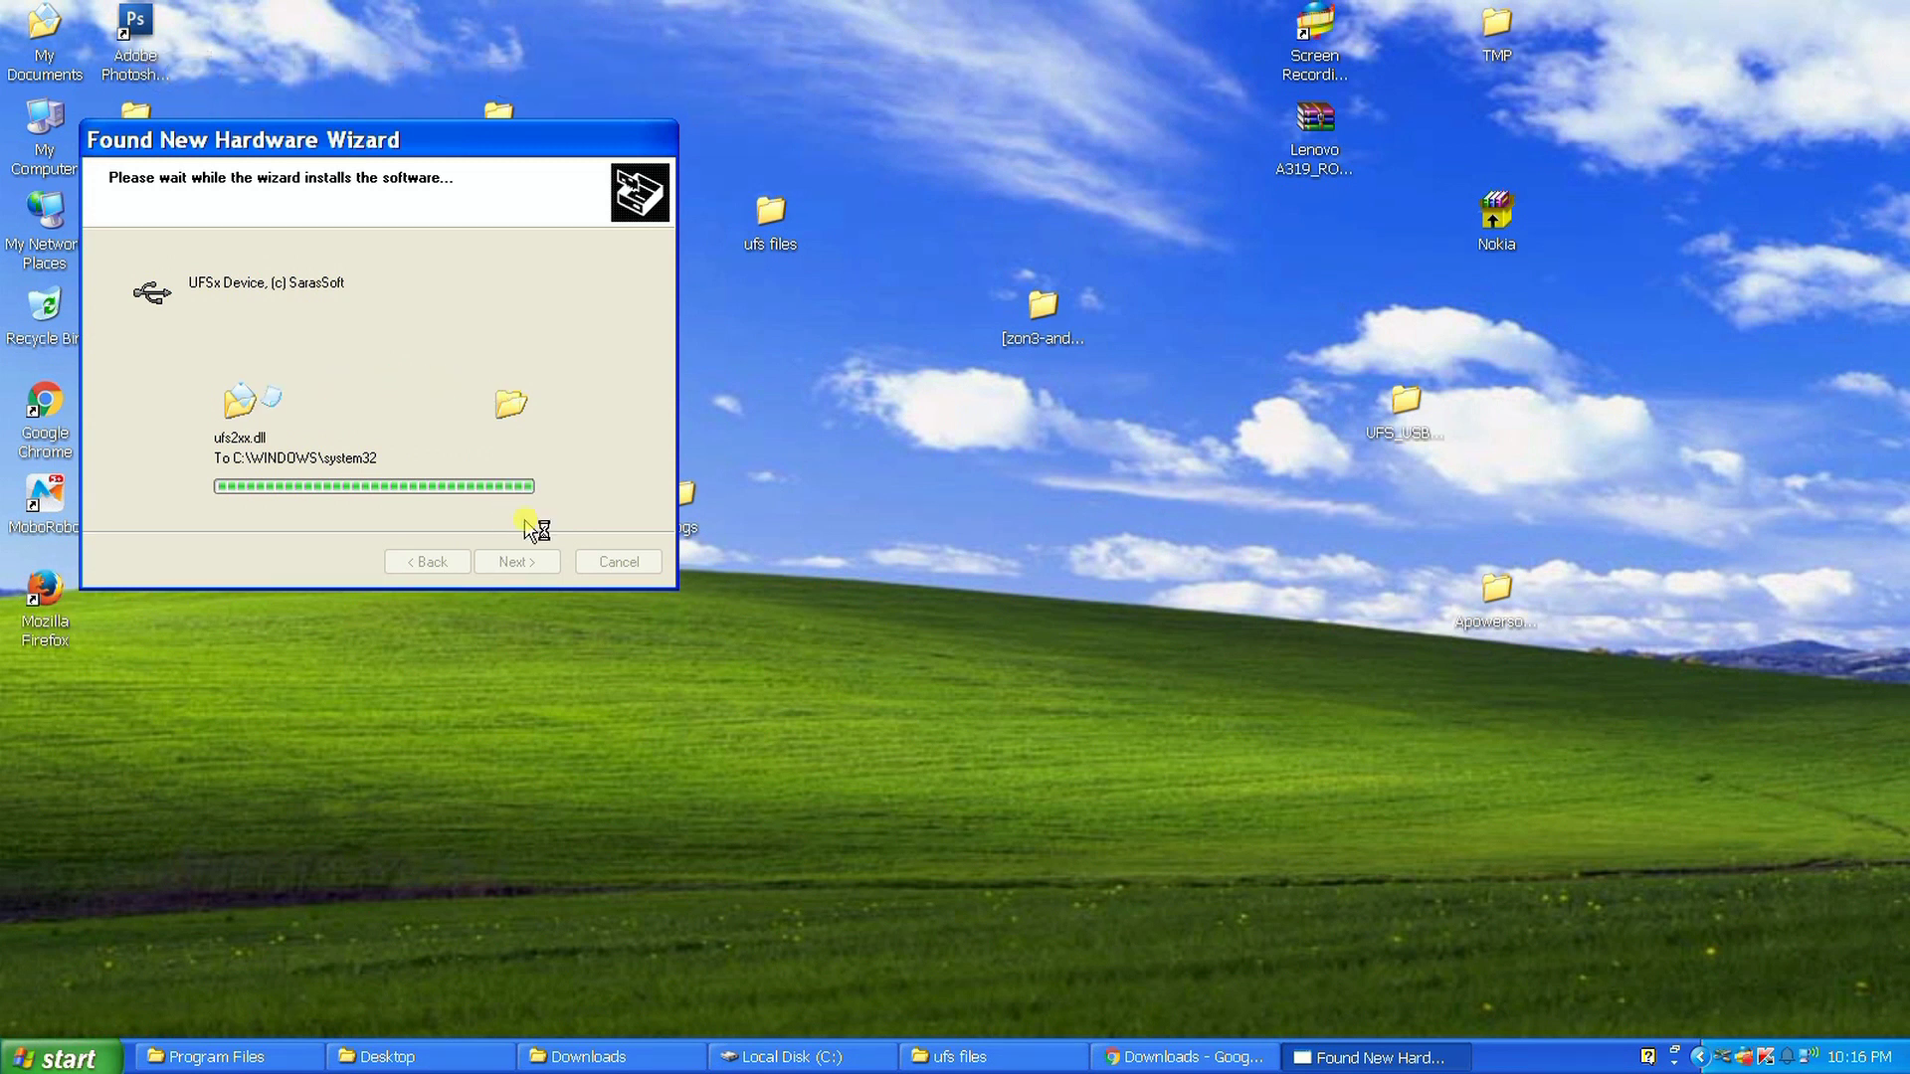
pyautogui.click(517, 562)
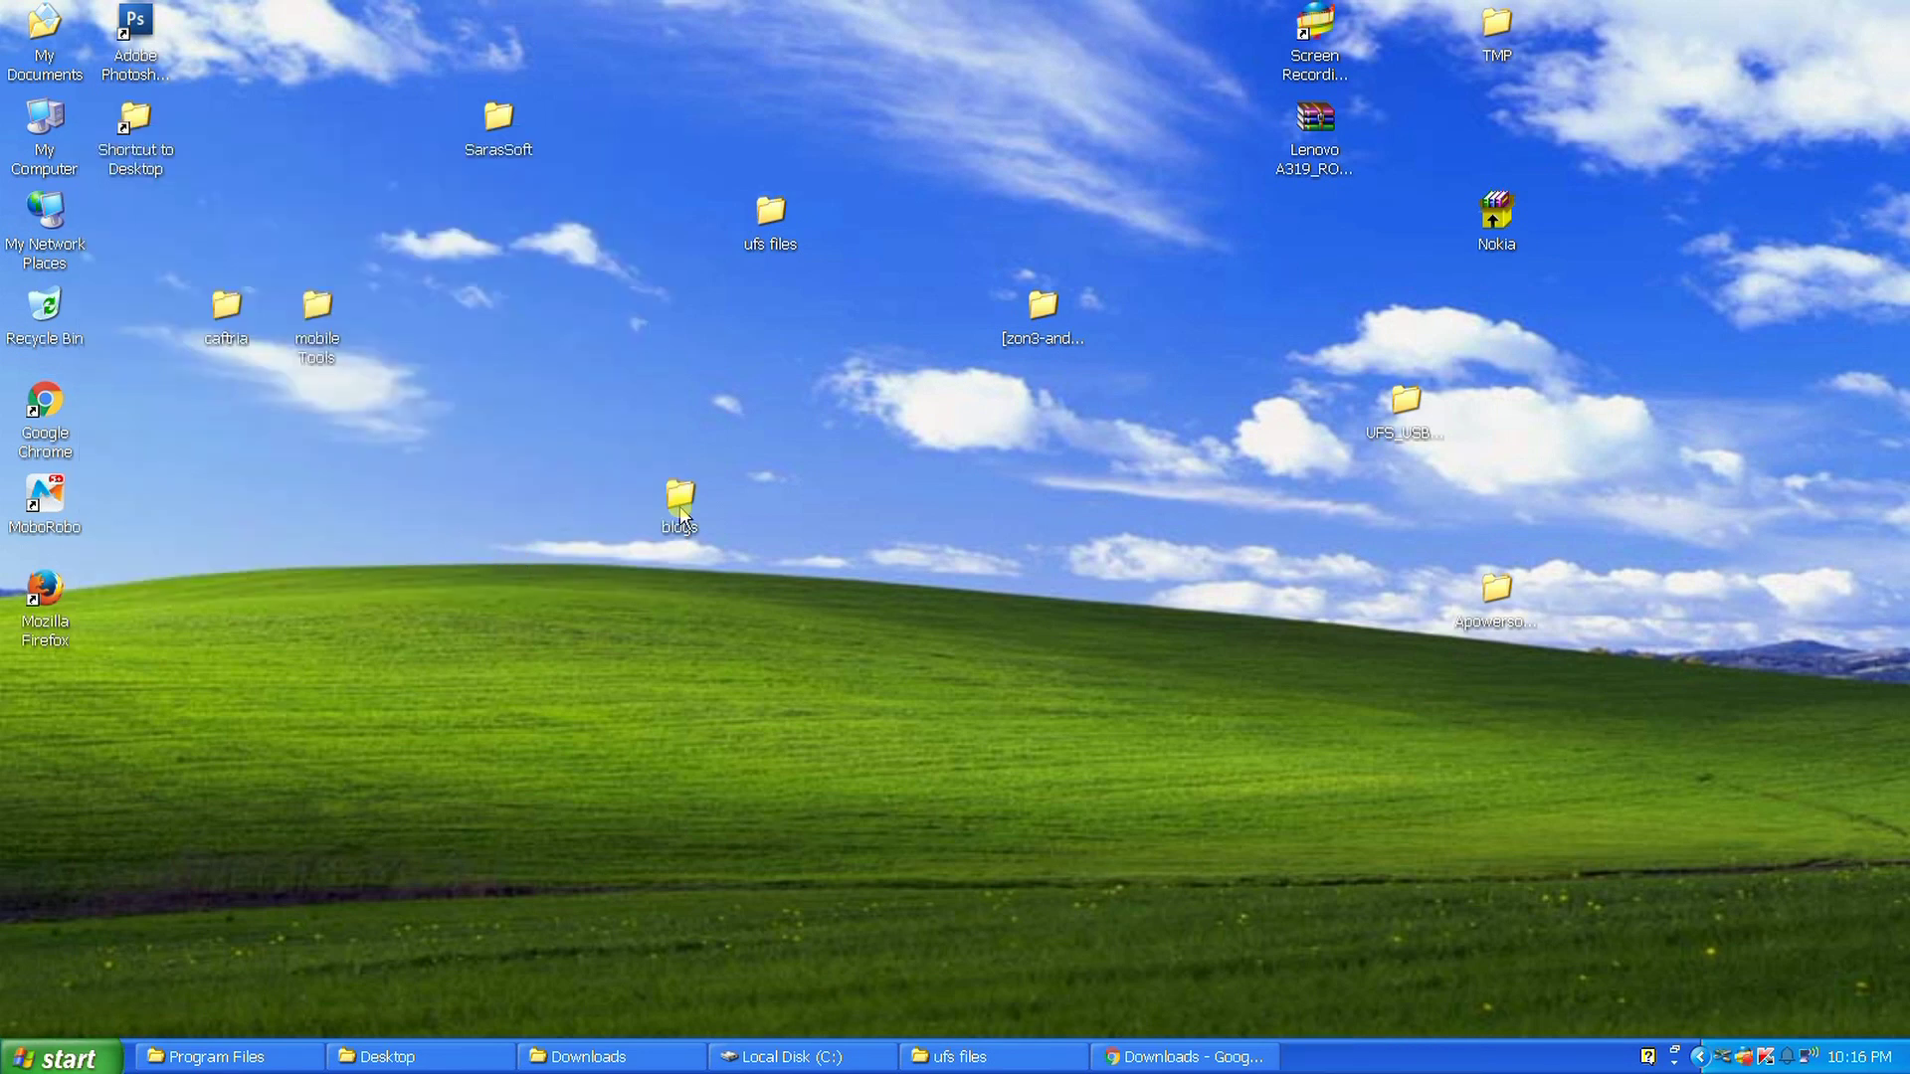
# Install the DCT4 nokia package from the ufs files folder and answer the file replace prompt.
pyautogui.click(1000, 1057)
pyautogui.click(542, 387)
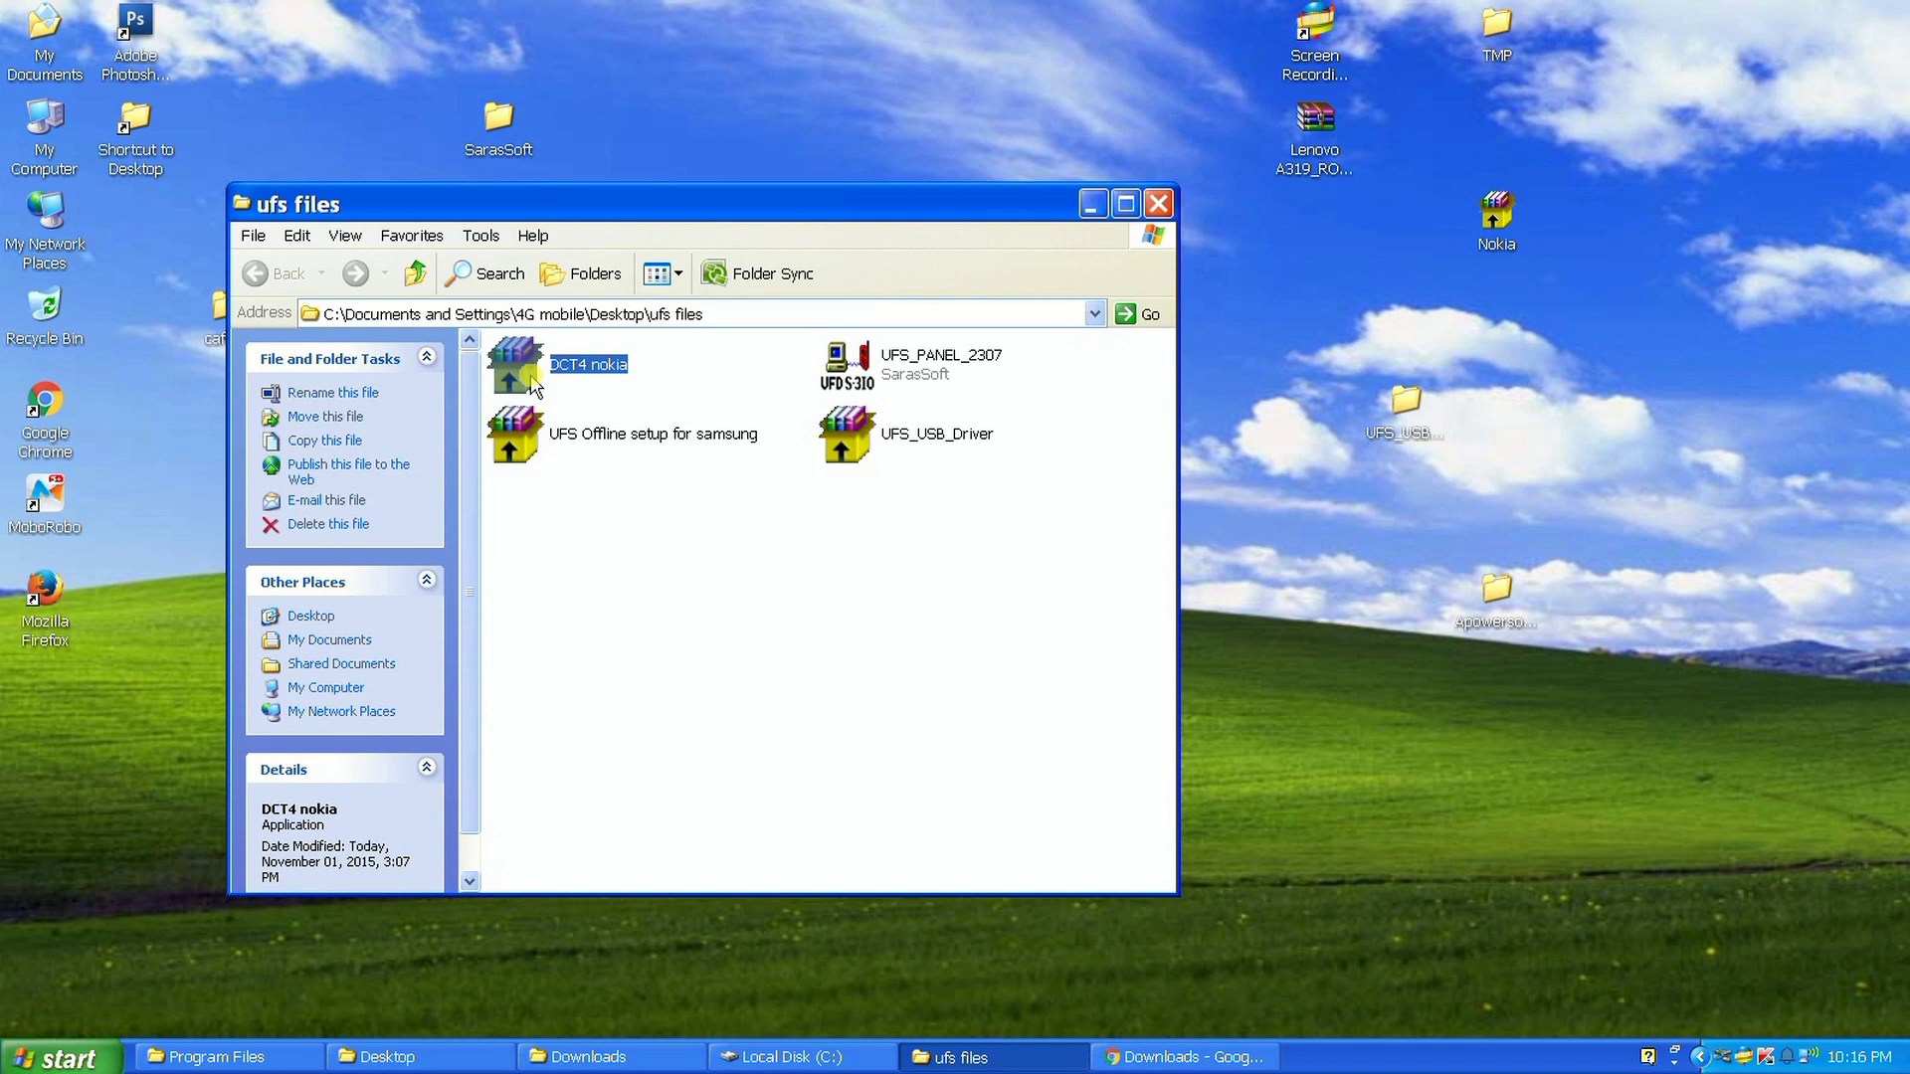
pyautogui.doubleClick(535, 386)
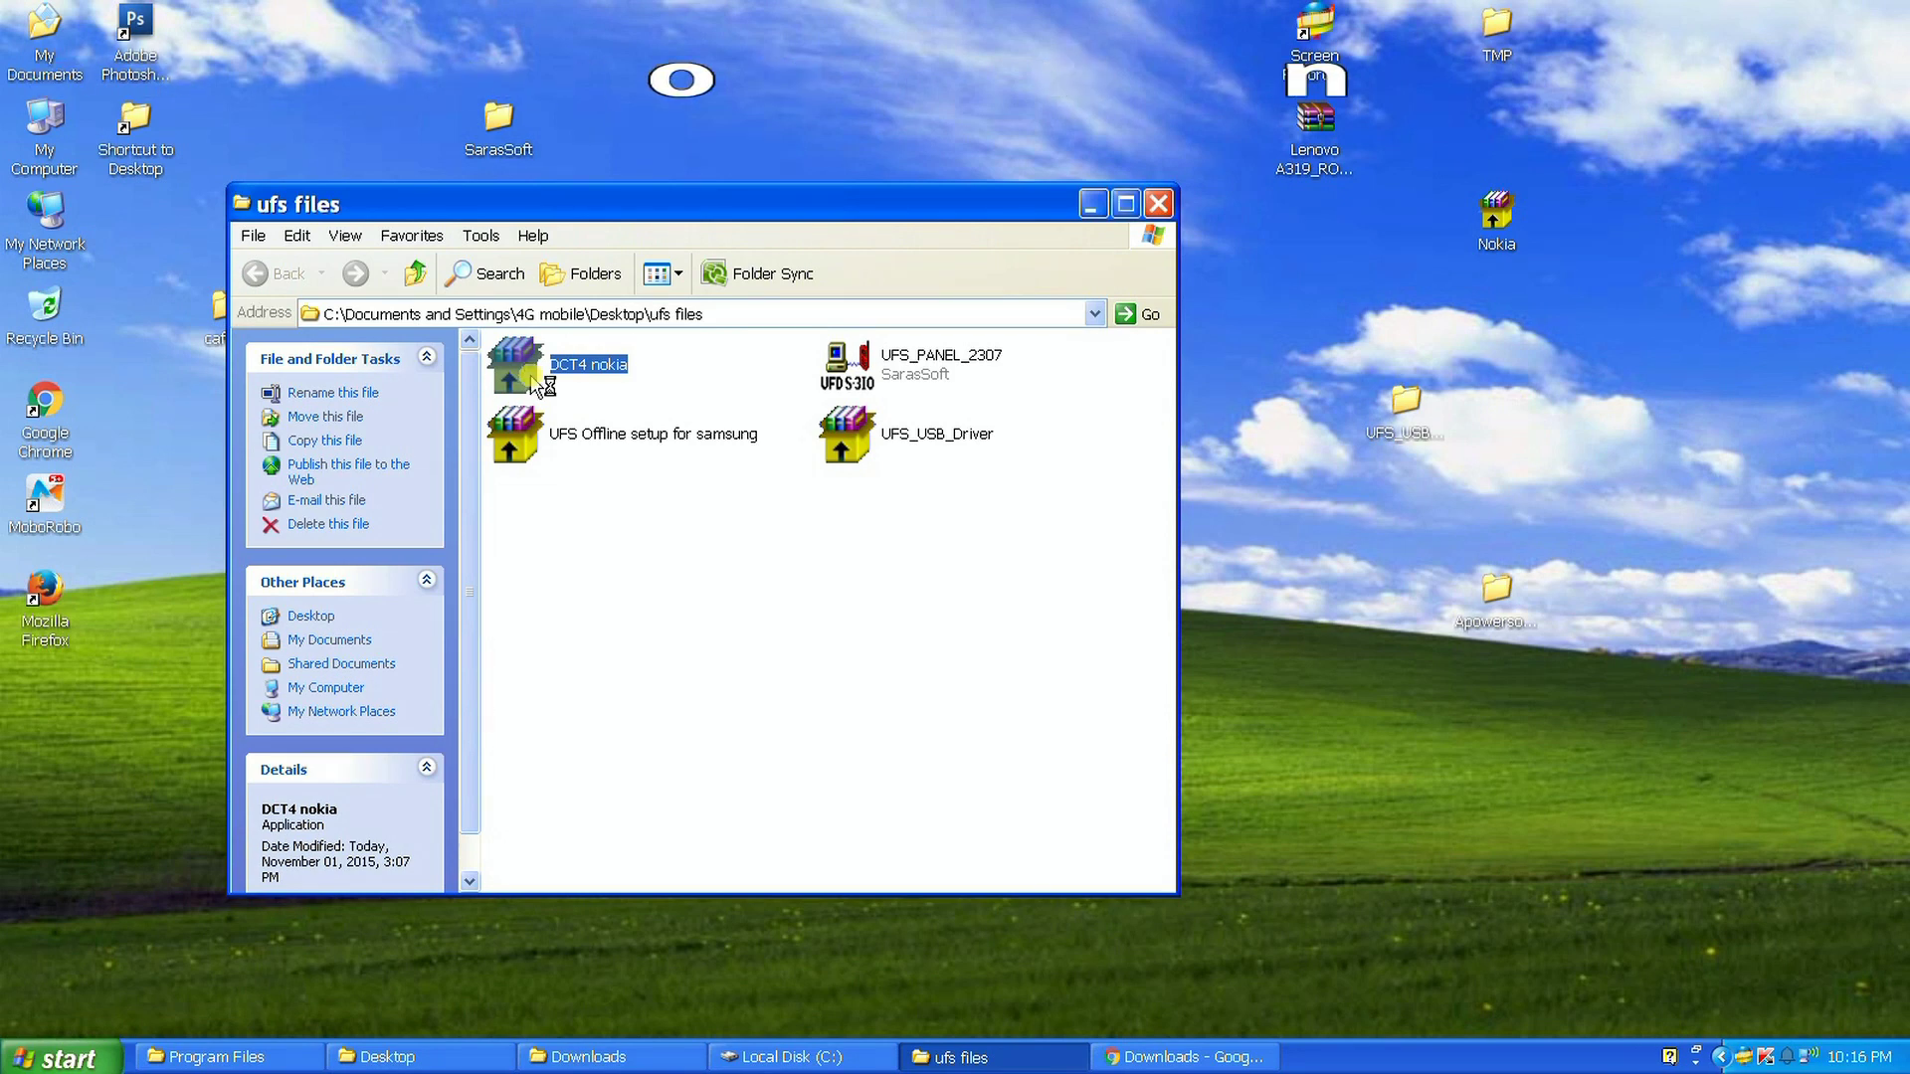
pyautogui.click(1074, 734)
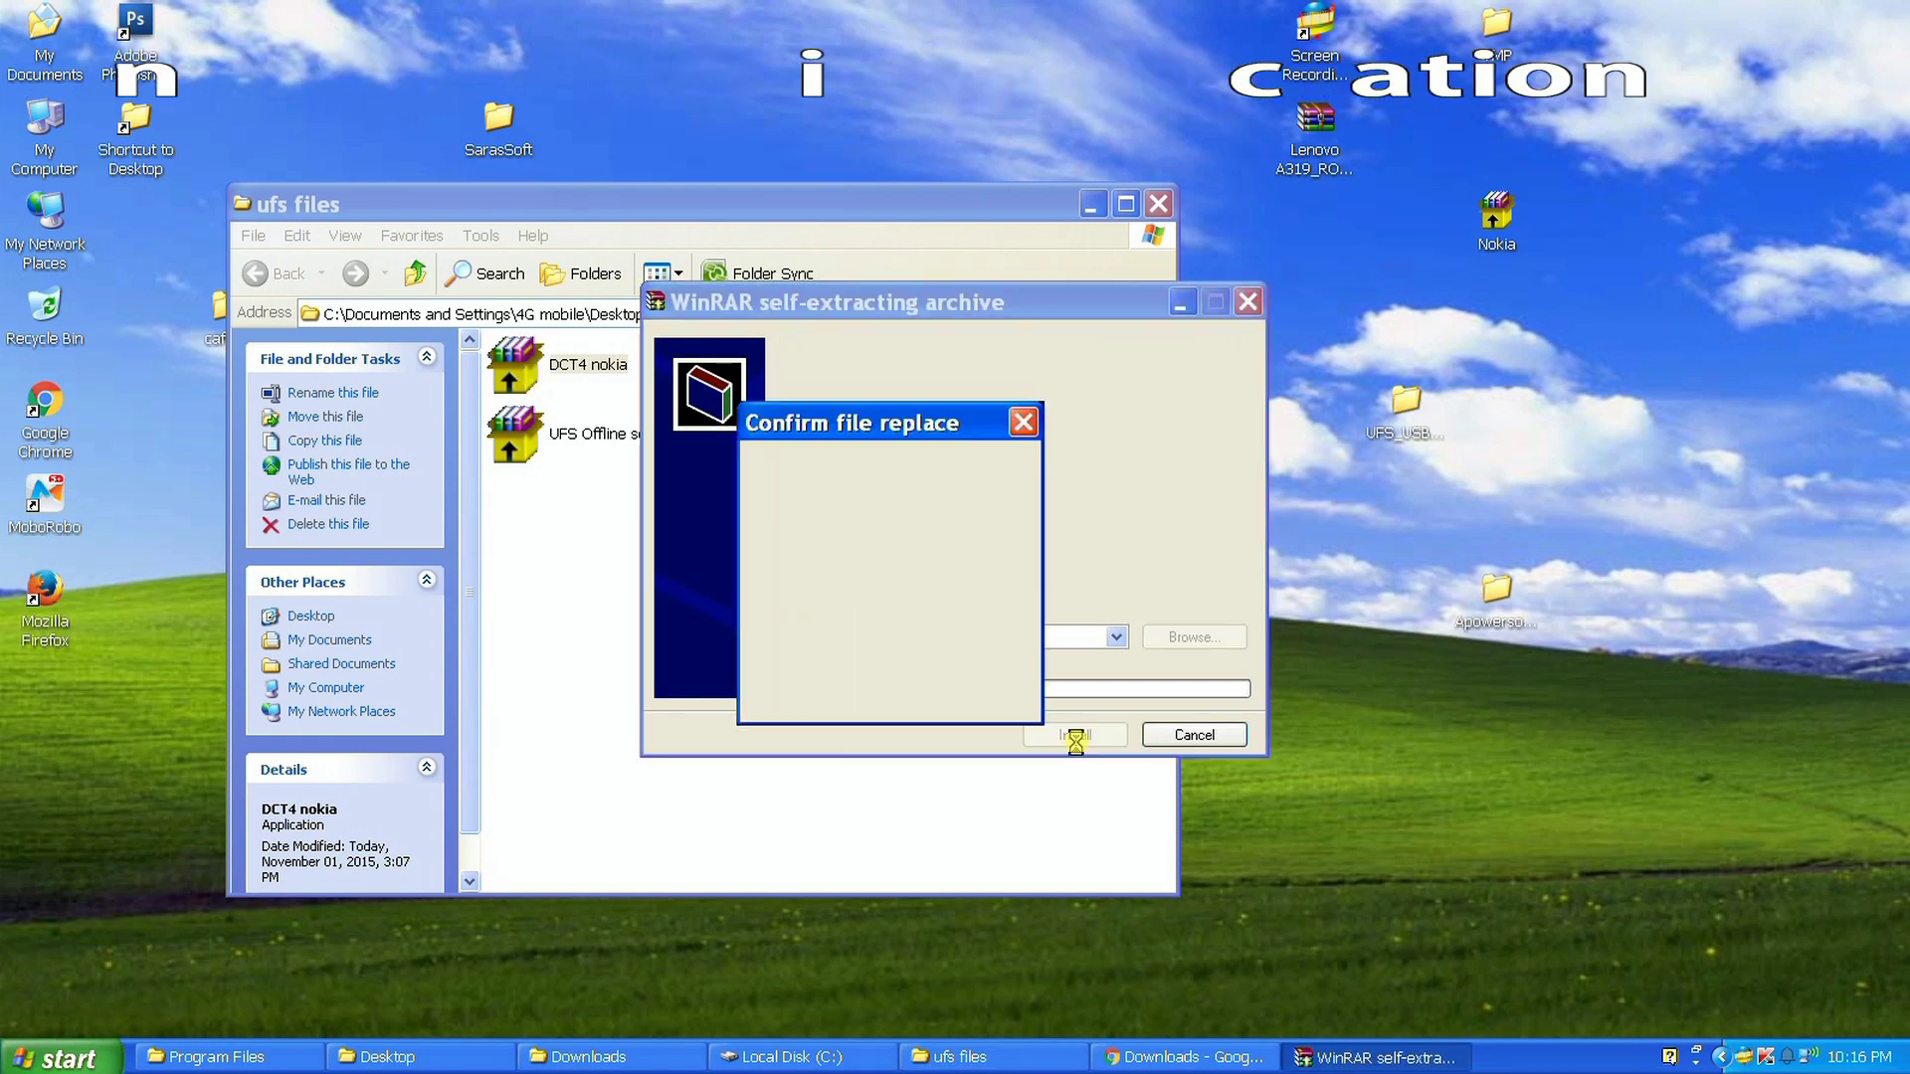
pyautogui.click(907, 680)
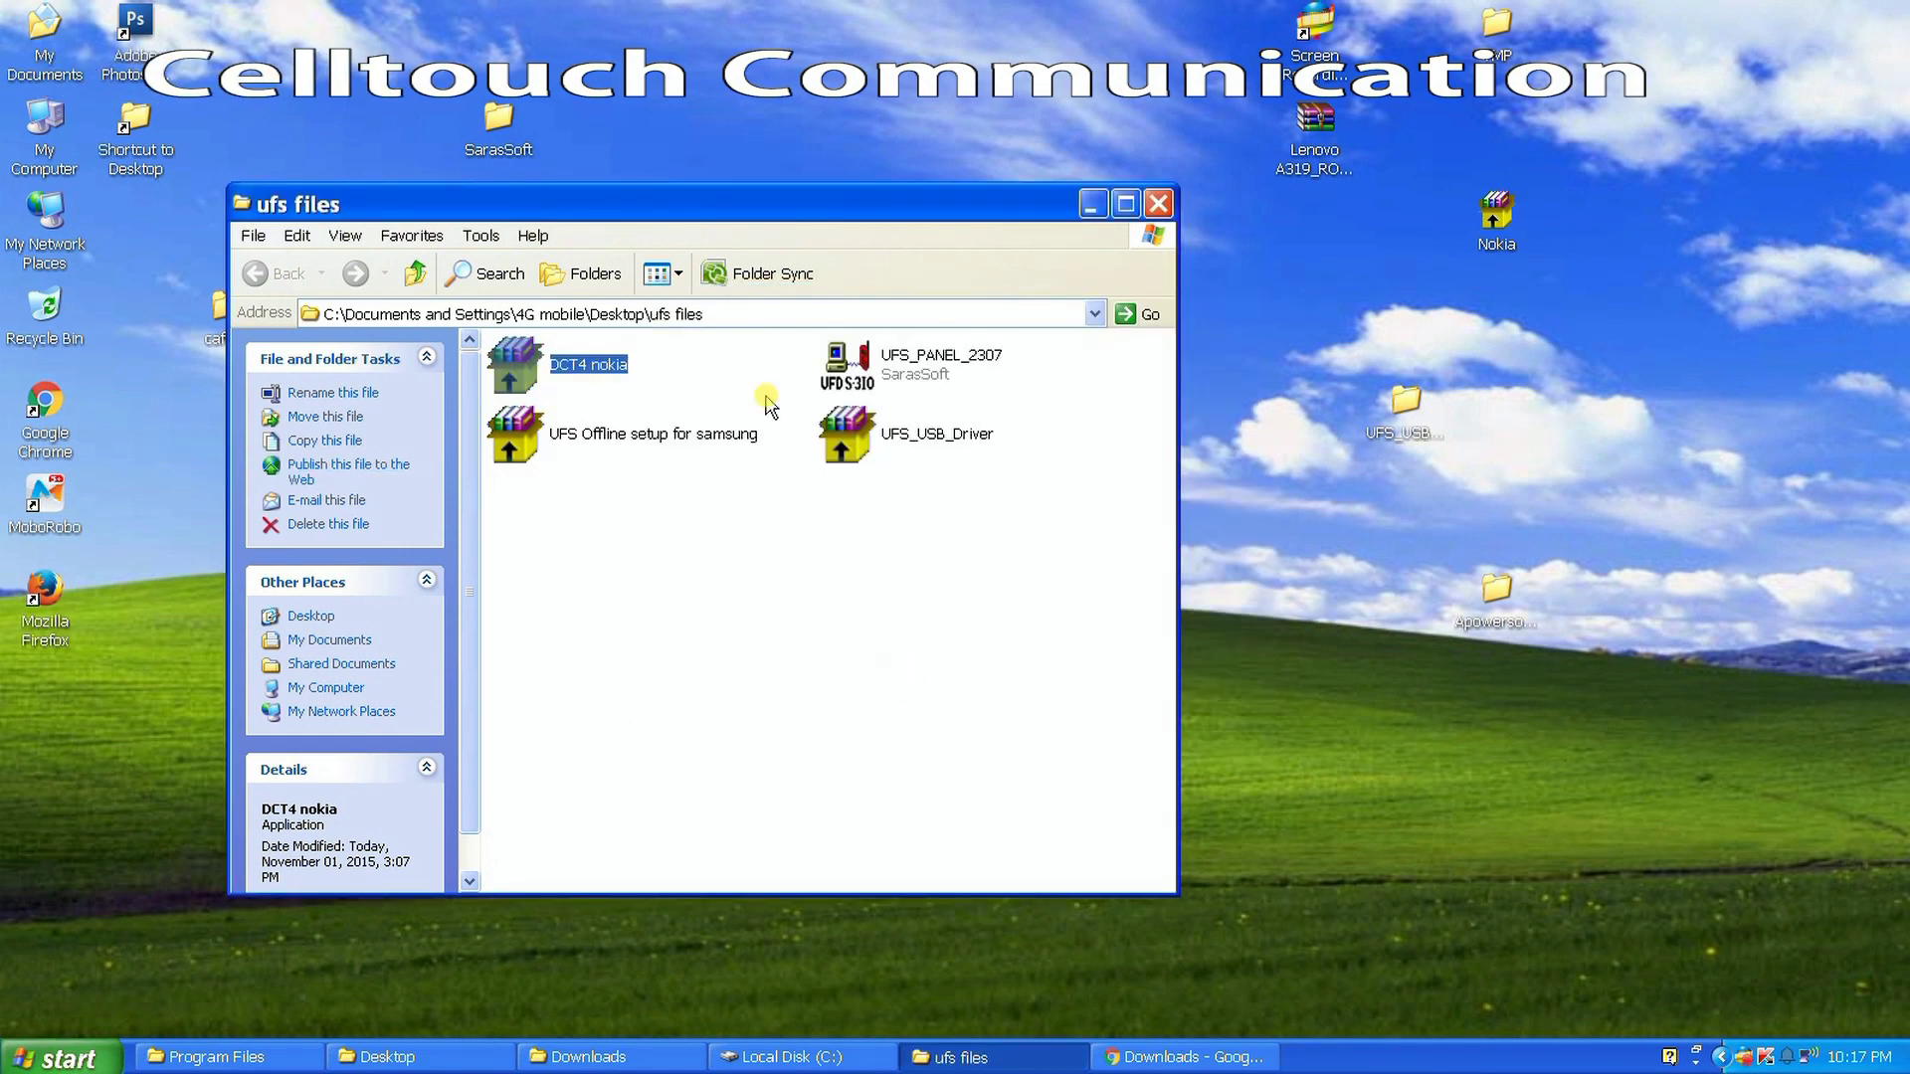
# Install the UFS Offline setup for samsung package to C:\Program Files.
pyautogui.click(609, 438)
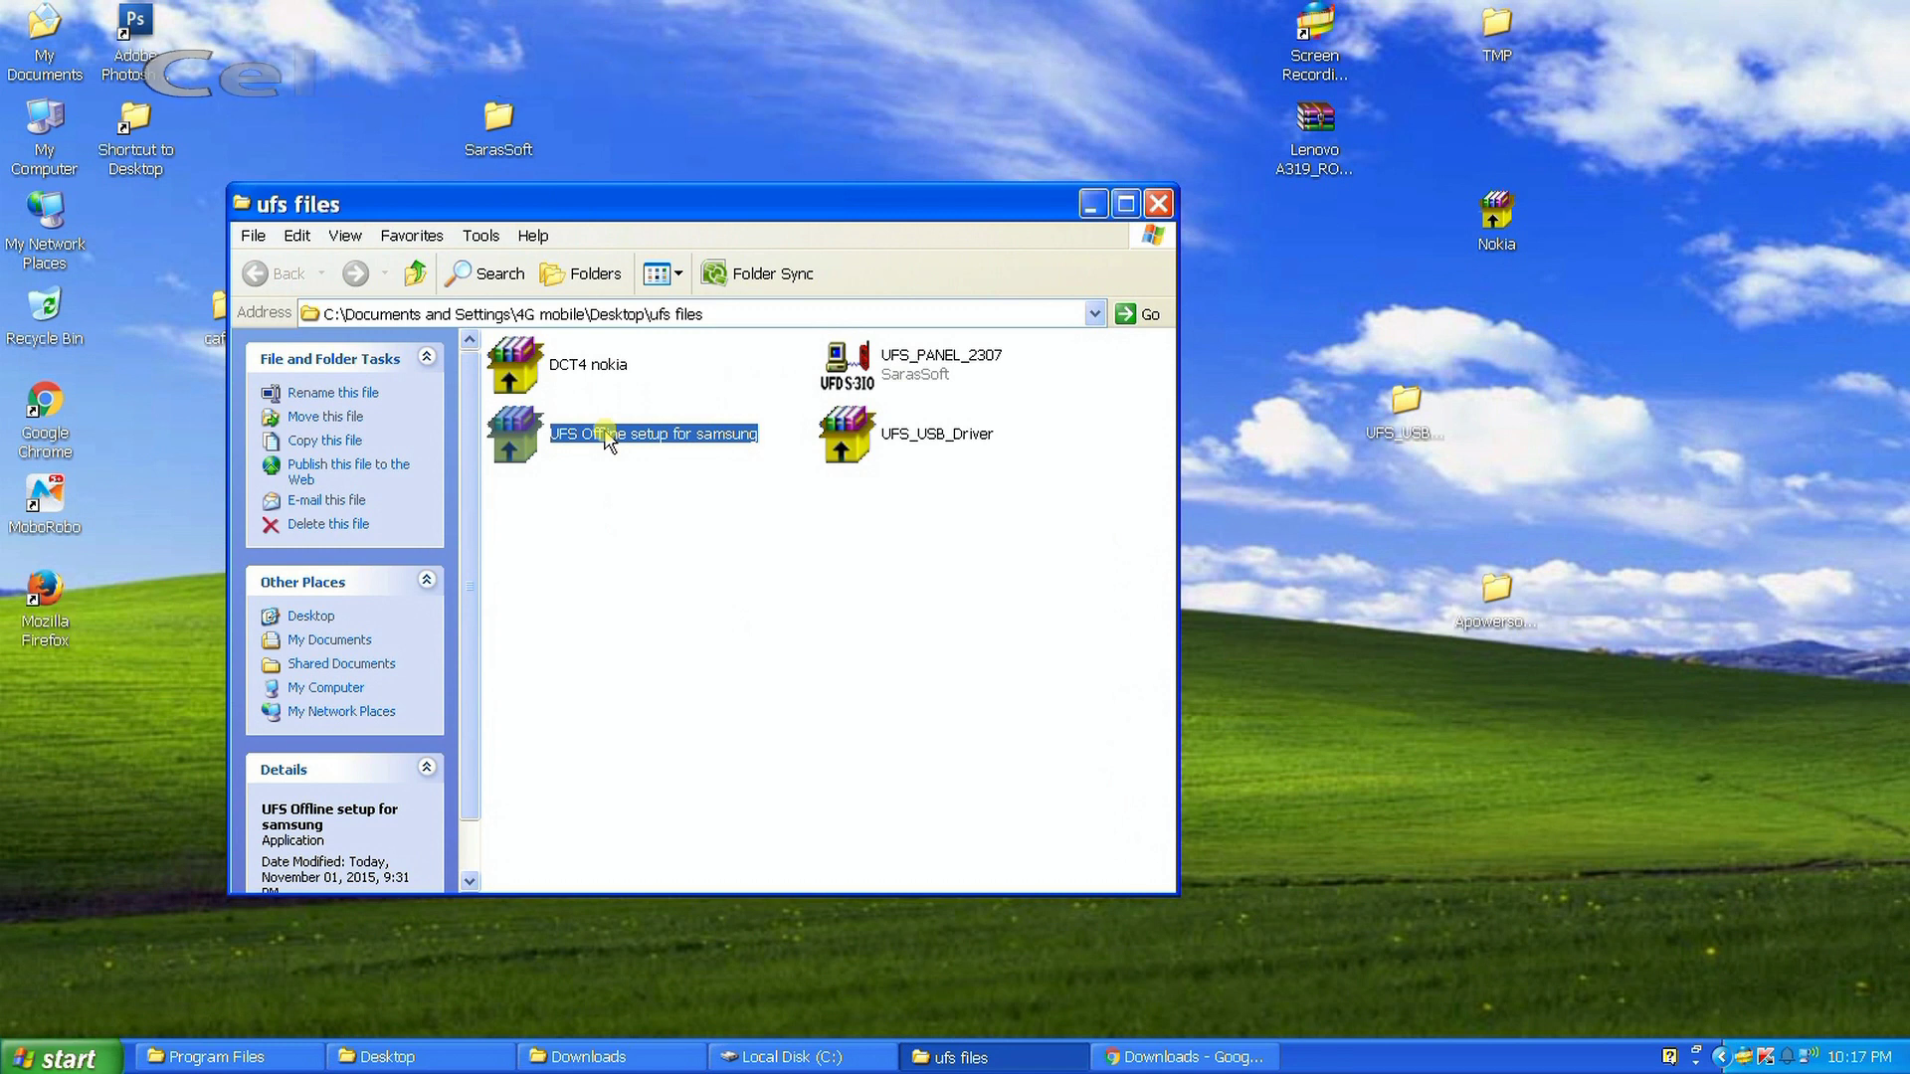
pyautogui.doubleClick(609, 438)
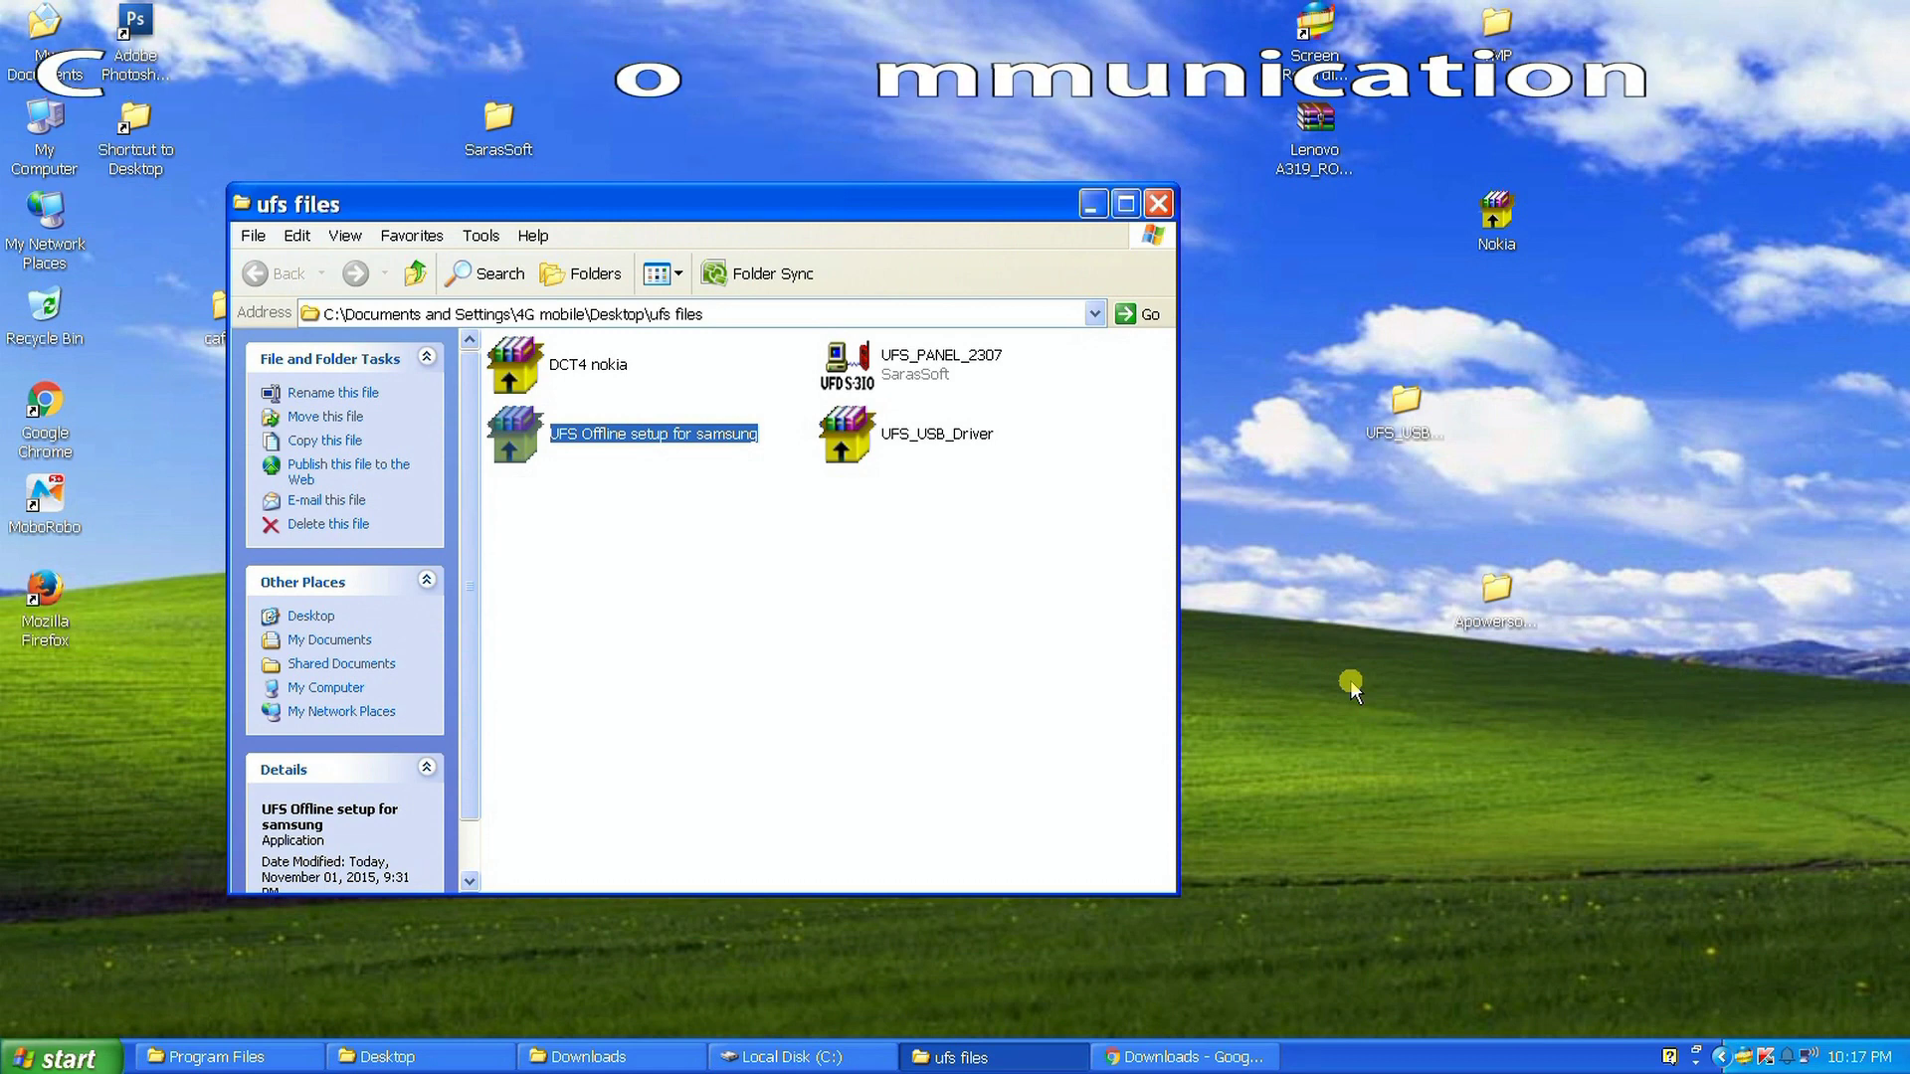
pyautogui.rightClick(1294, 550)
pyautogui.click(1320, 587)
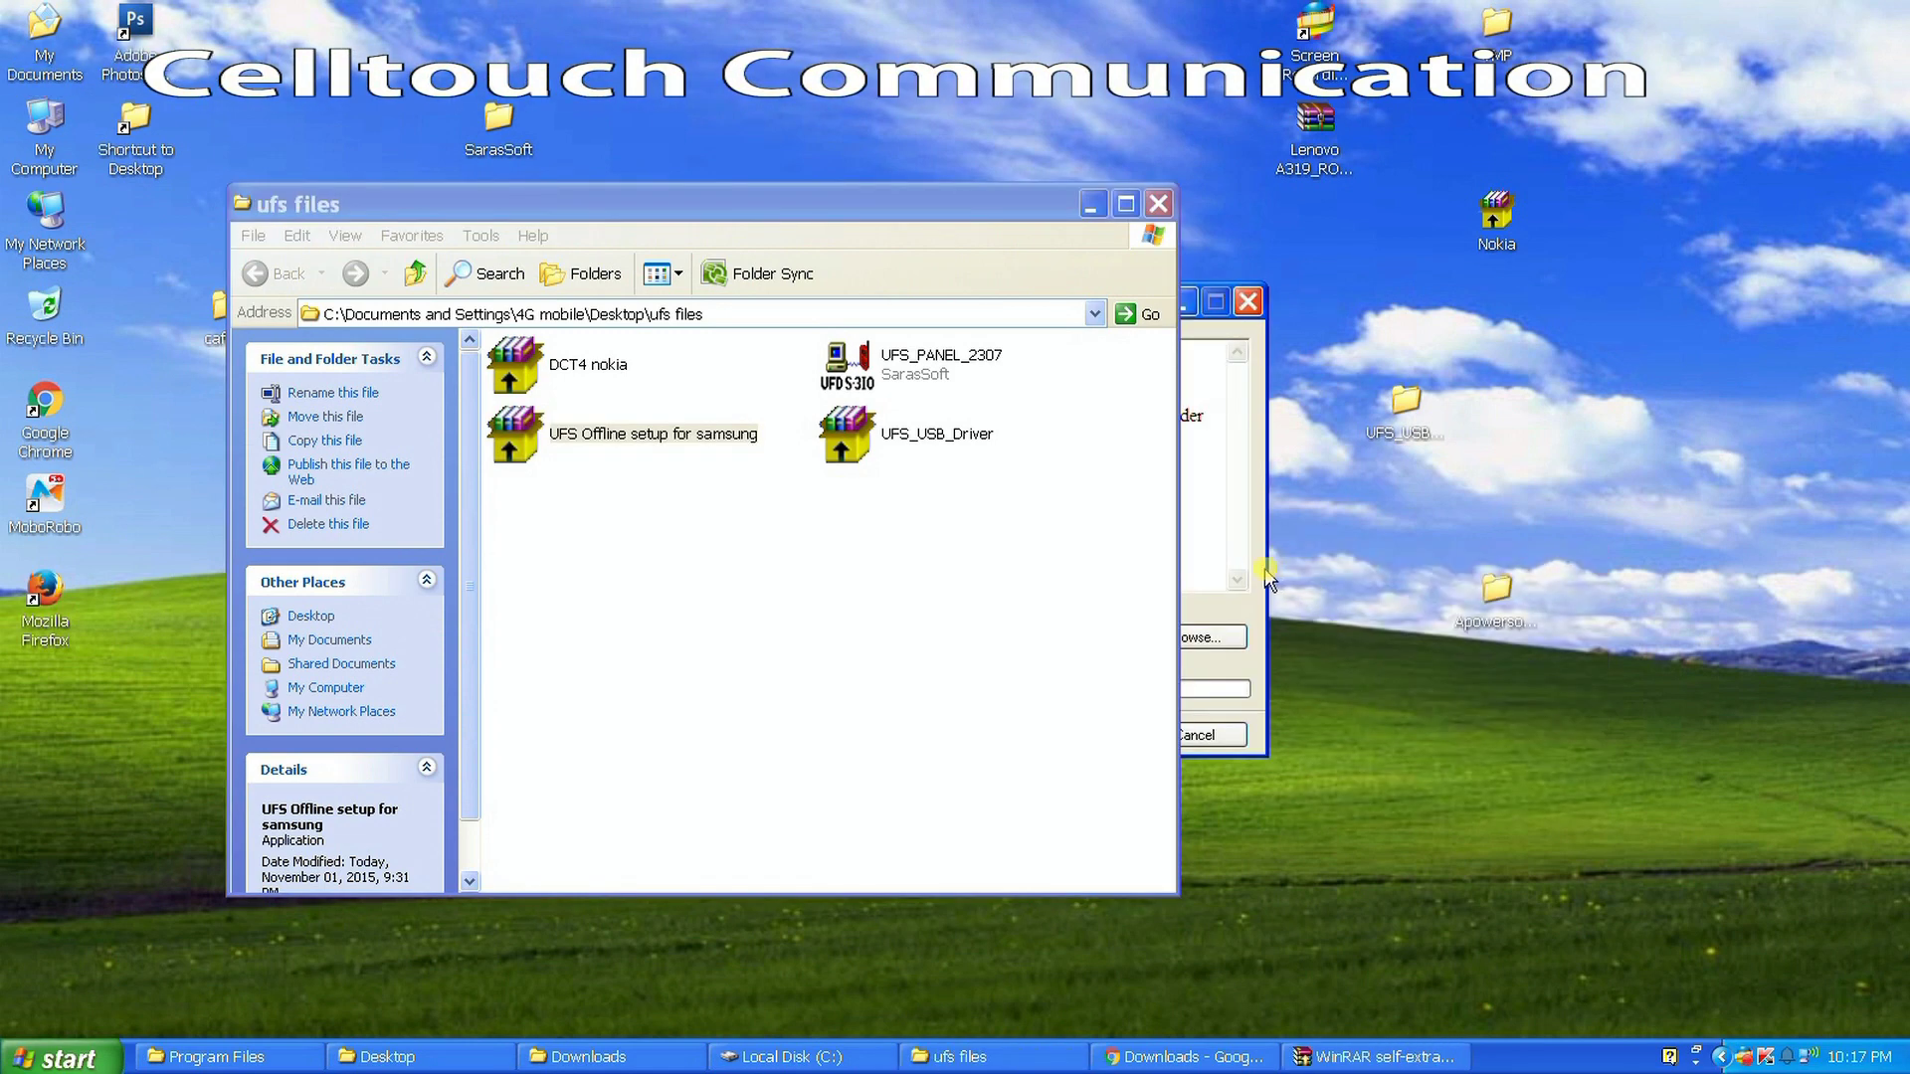
pyautogui.click(1262, 569)
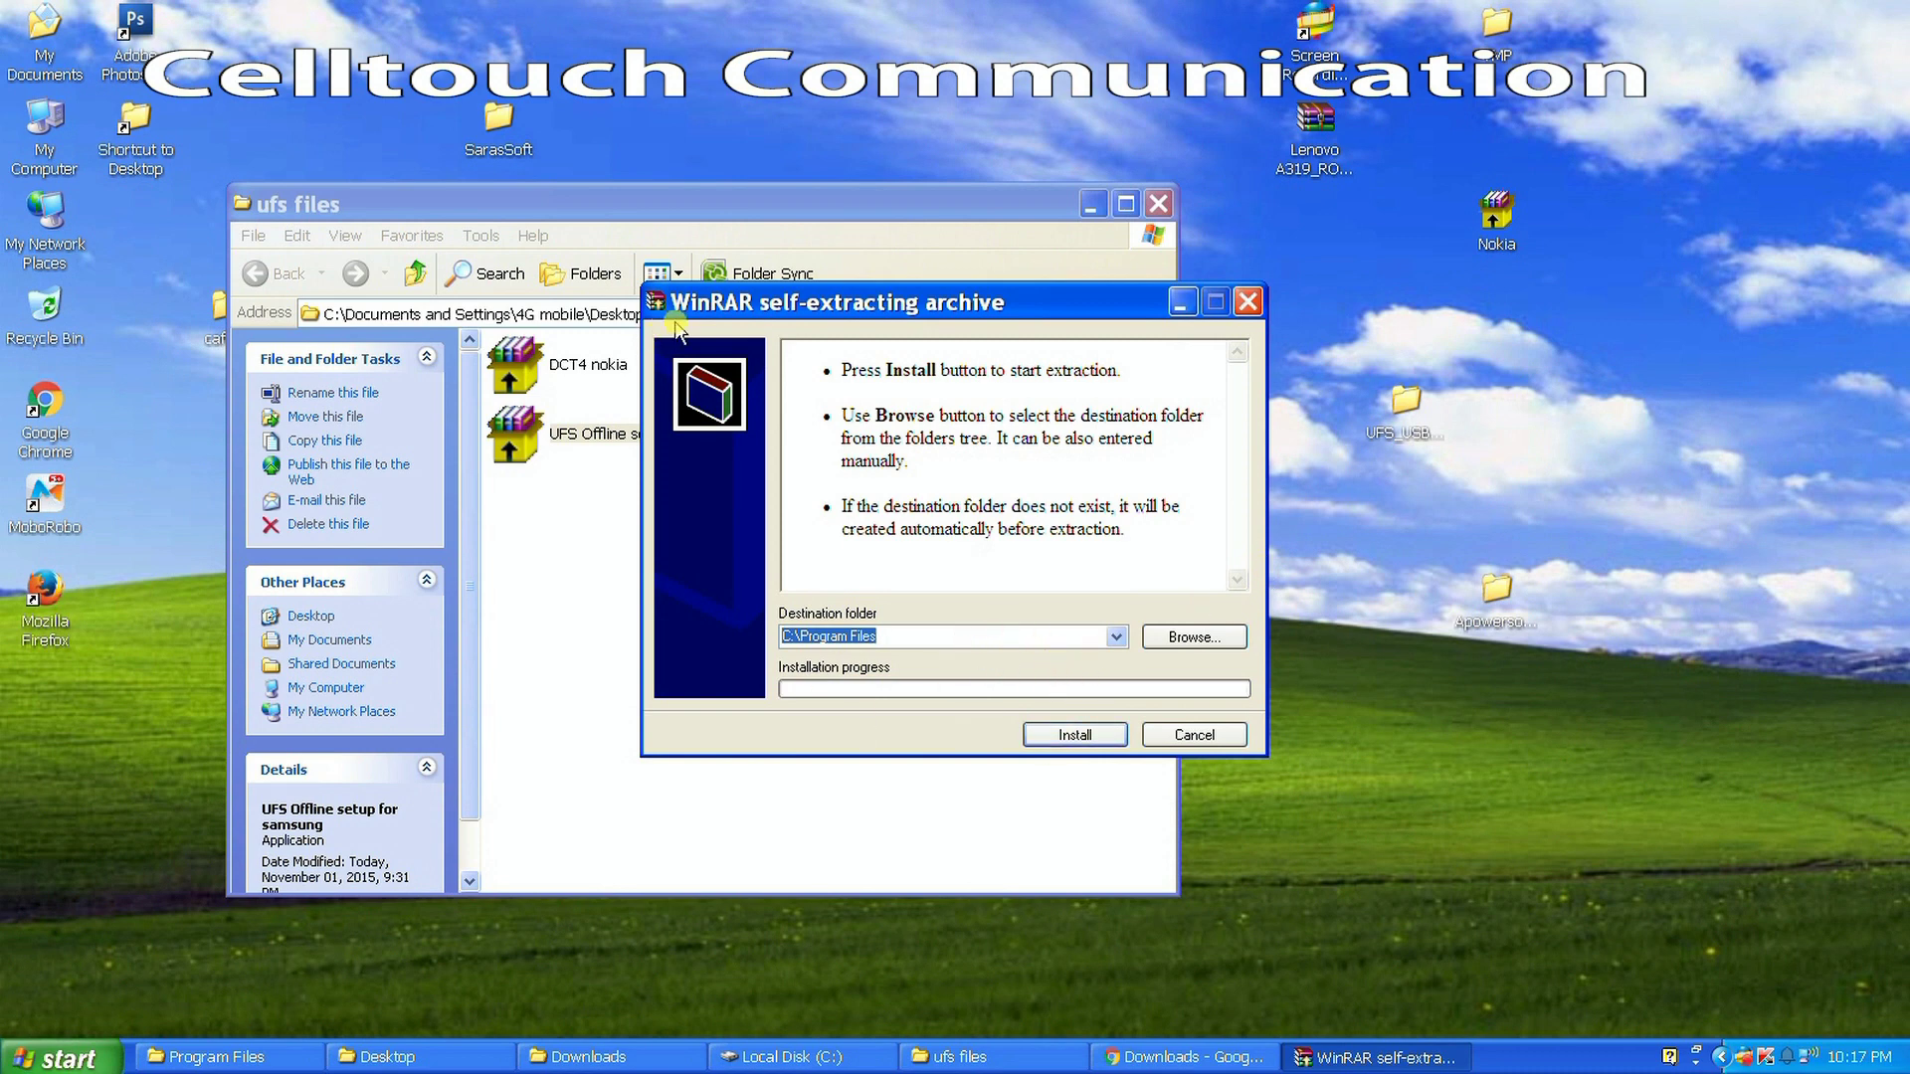
pyautogui.click(1074, 734)
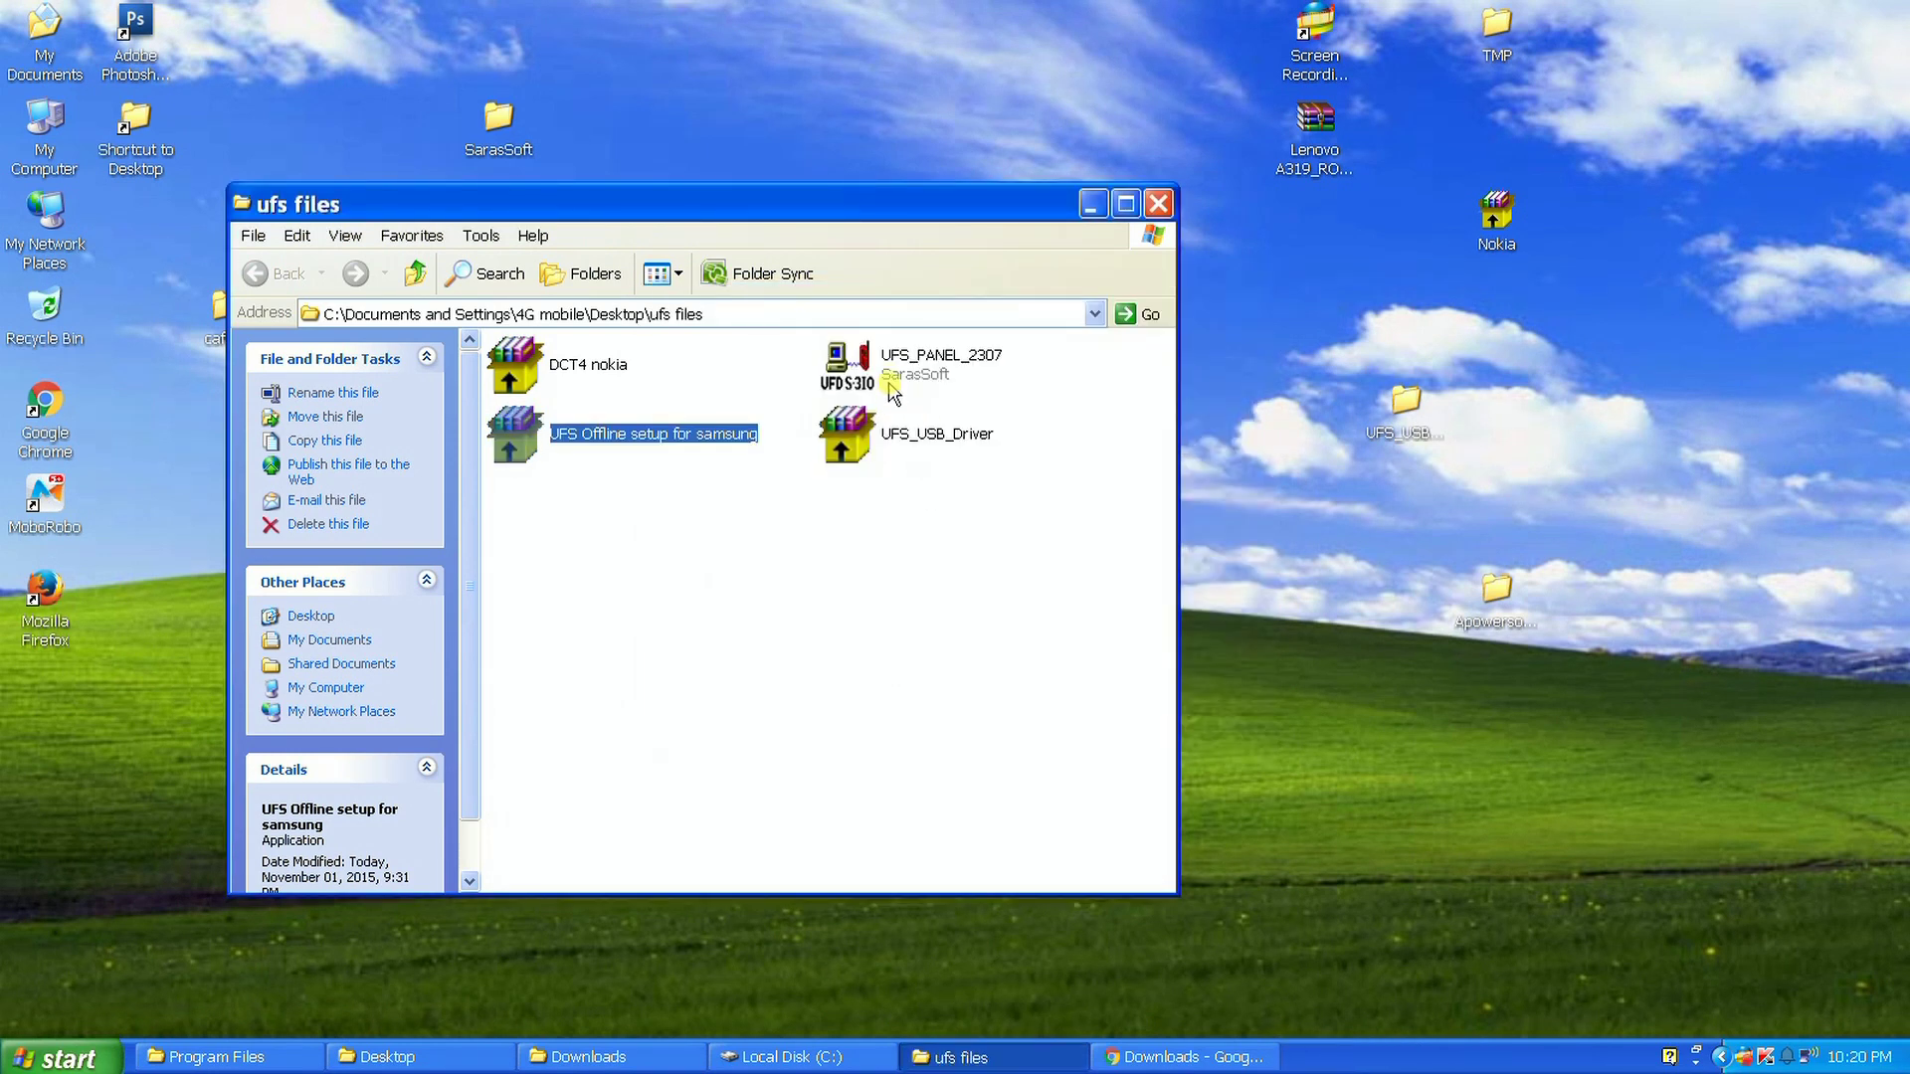
# Launch UFS_PANEL_2307 and run a check on the connected box.
pyautogui.click(852, 385)
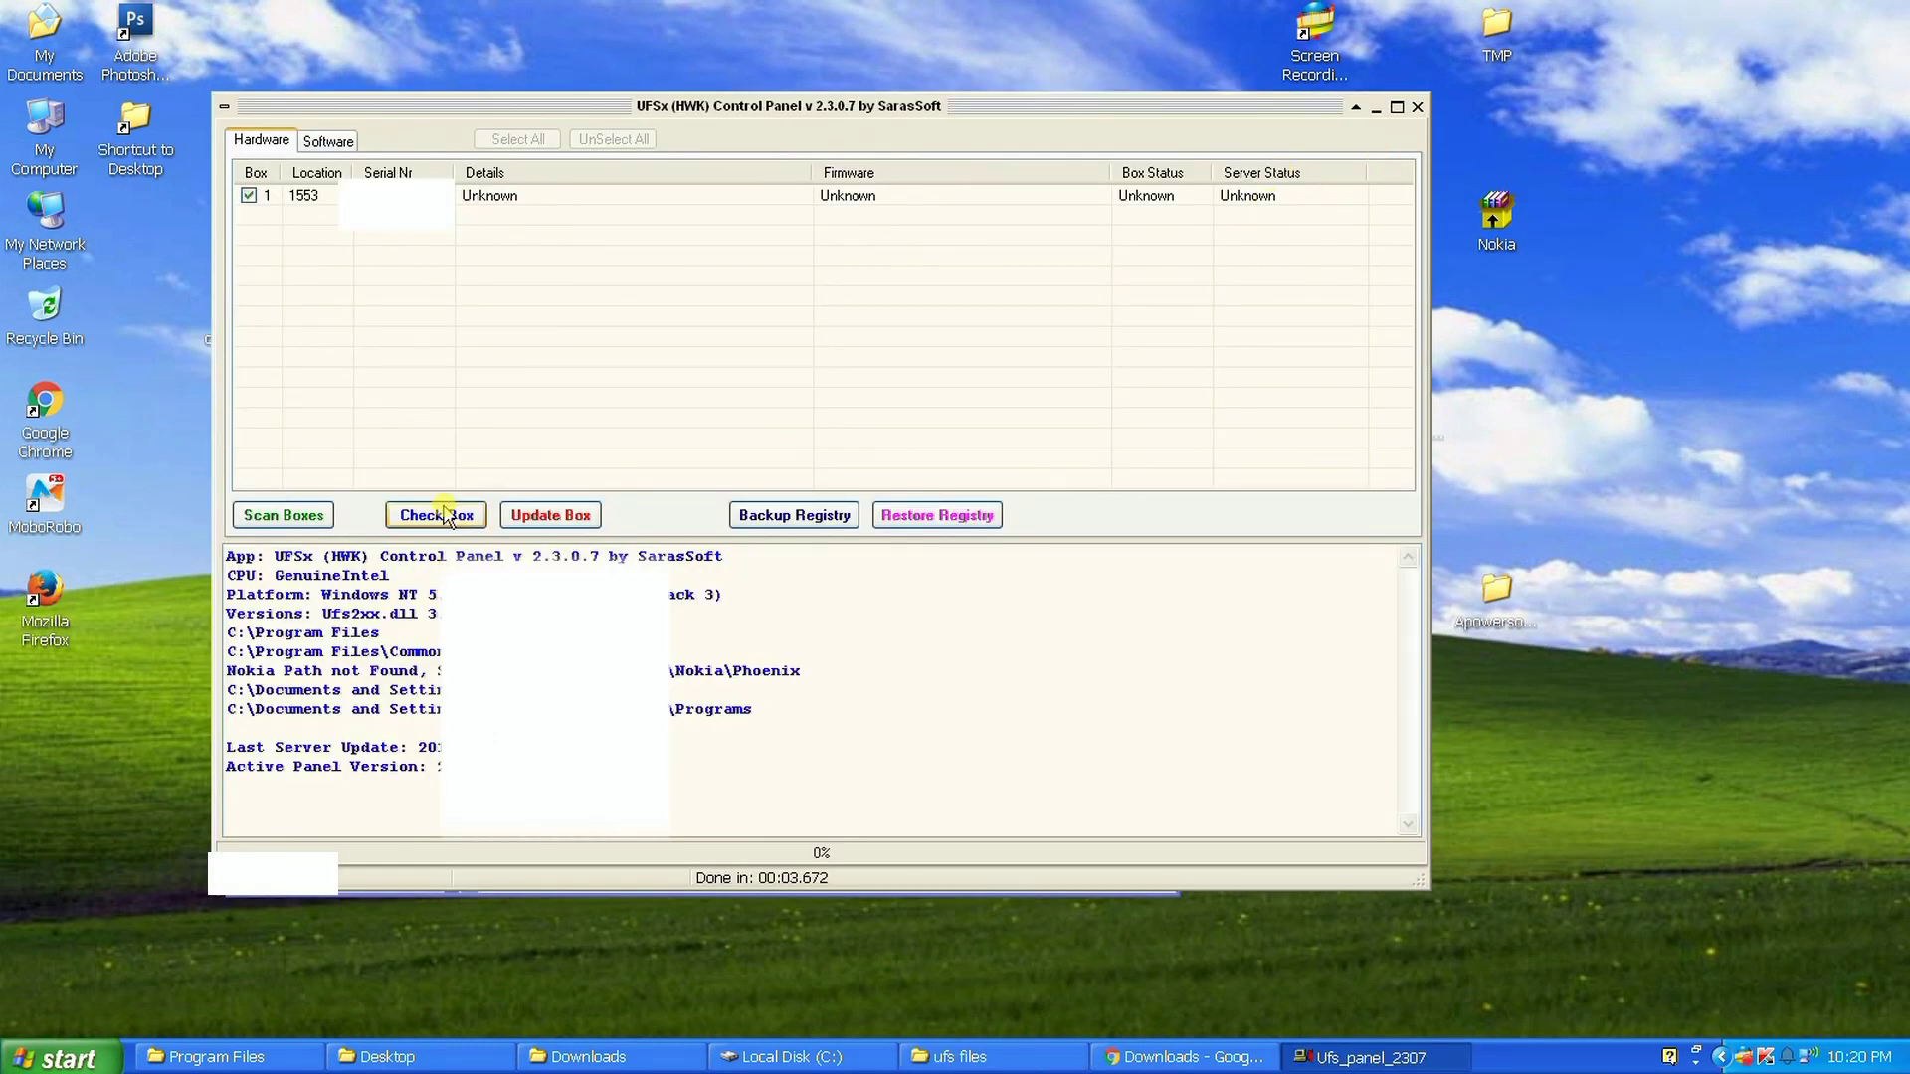
pyautogui.click(445, 515)
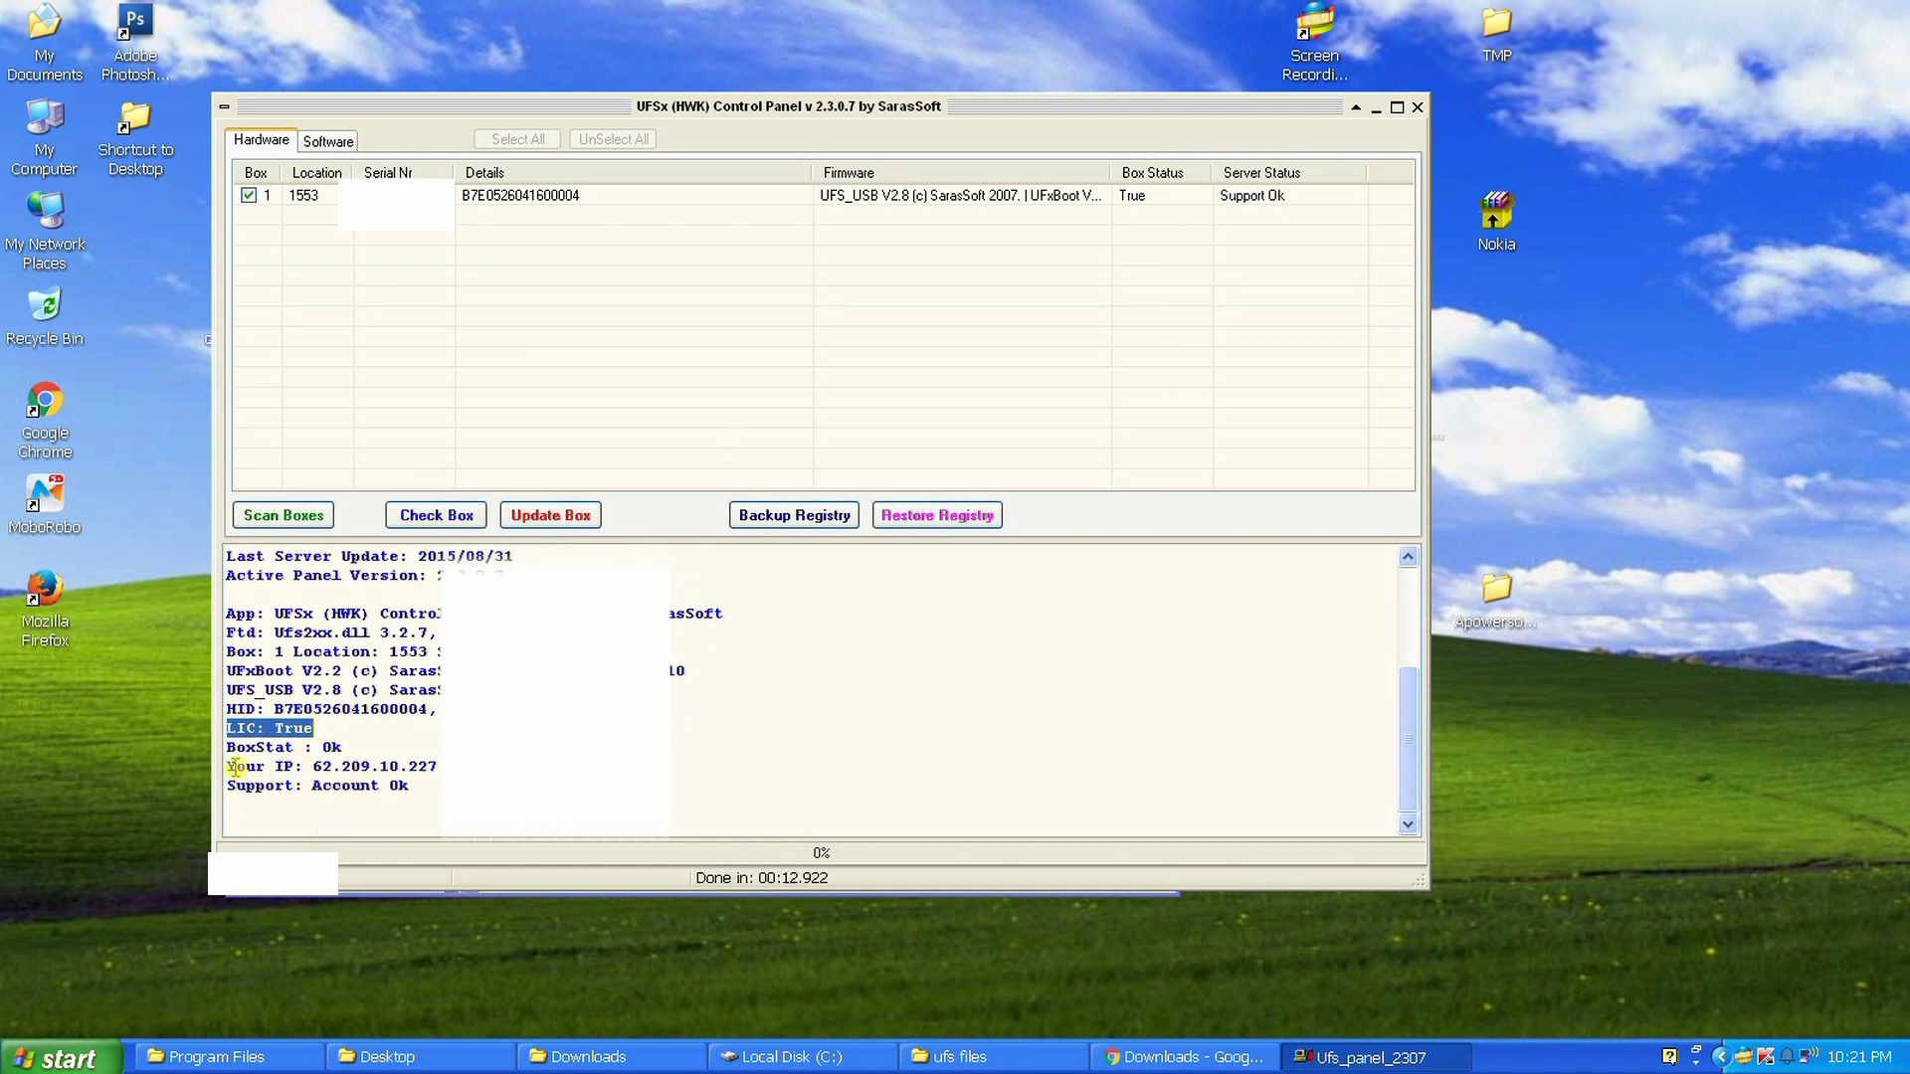
# Highlight the IP line in the check log and run an update on box 1.
pyautogui.moveTo(228, 767); pyautogui.dragTo(438, 767)
pyautogui.moveTo(228, 767); pyautogui.dragTo(437, 767)
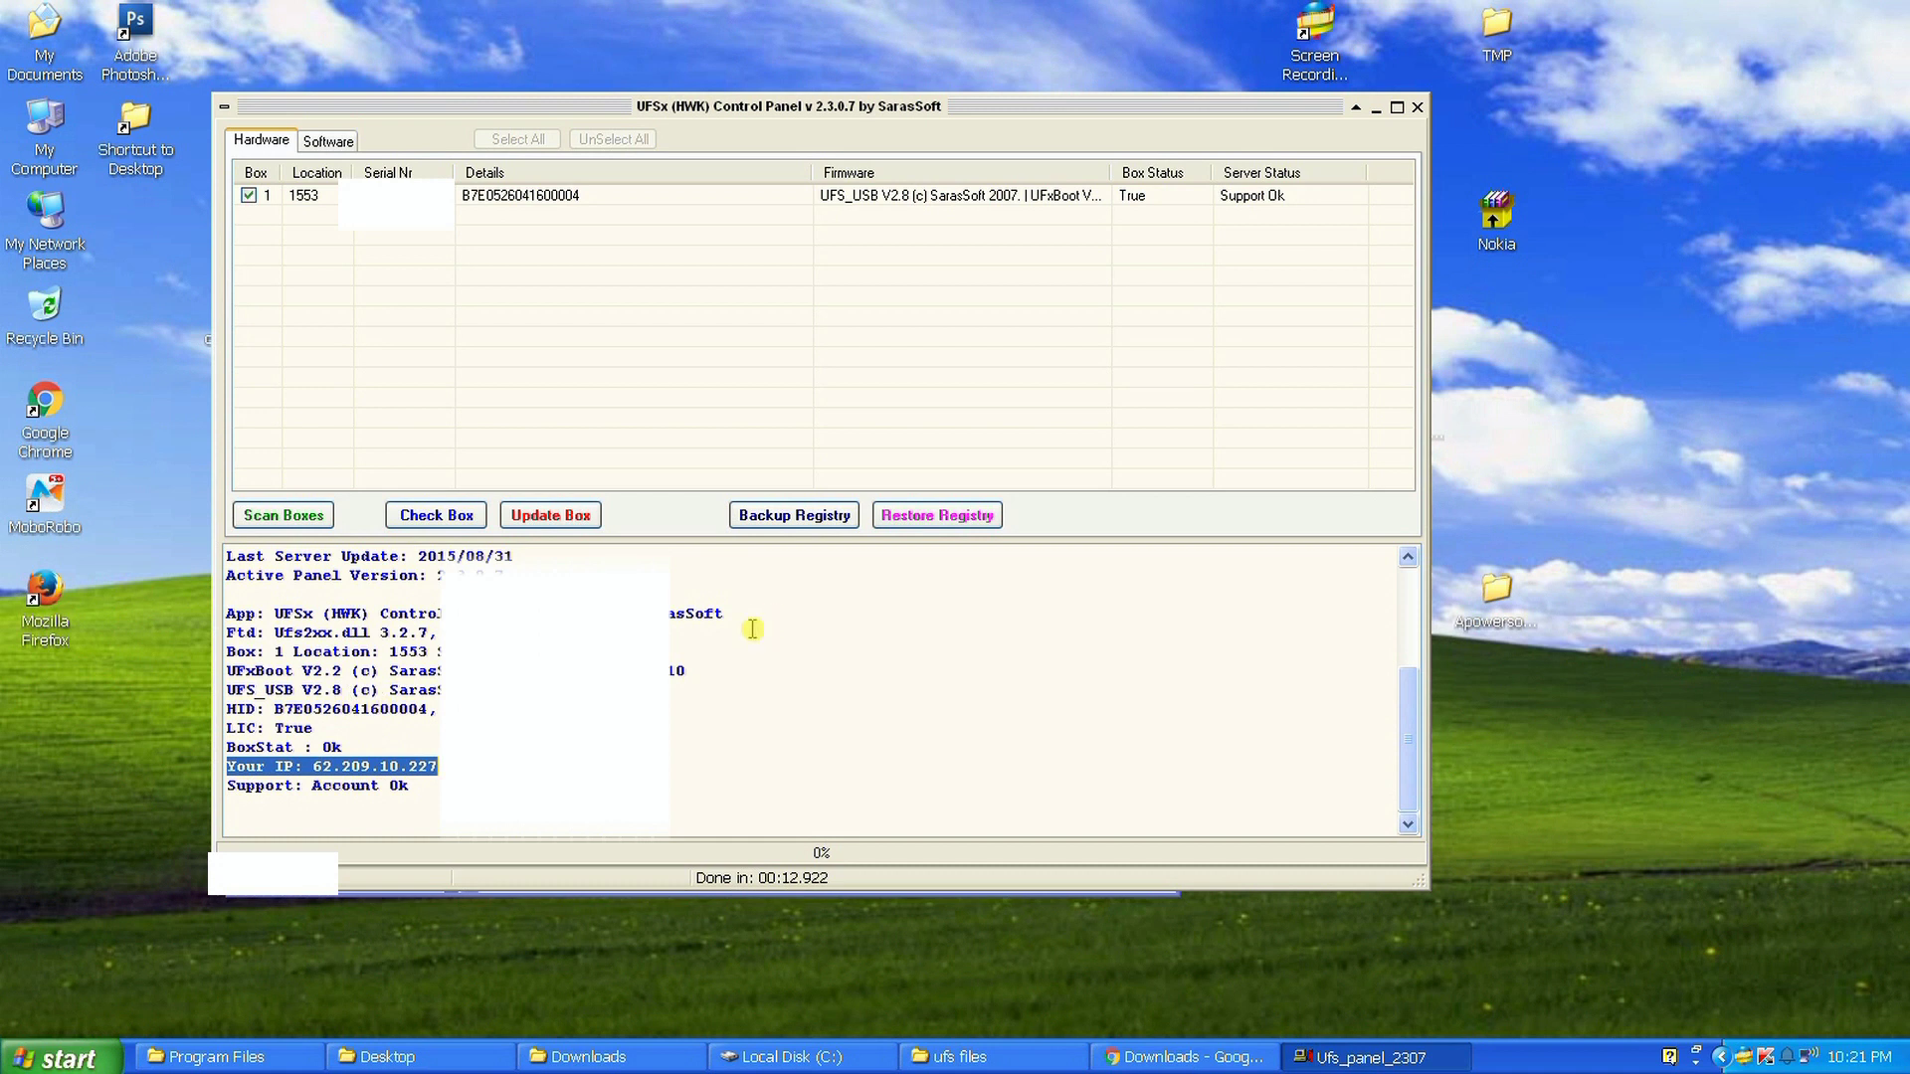
pyautogui.click(430, 688)
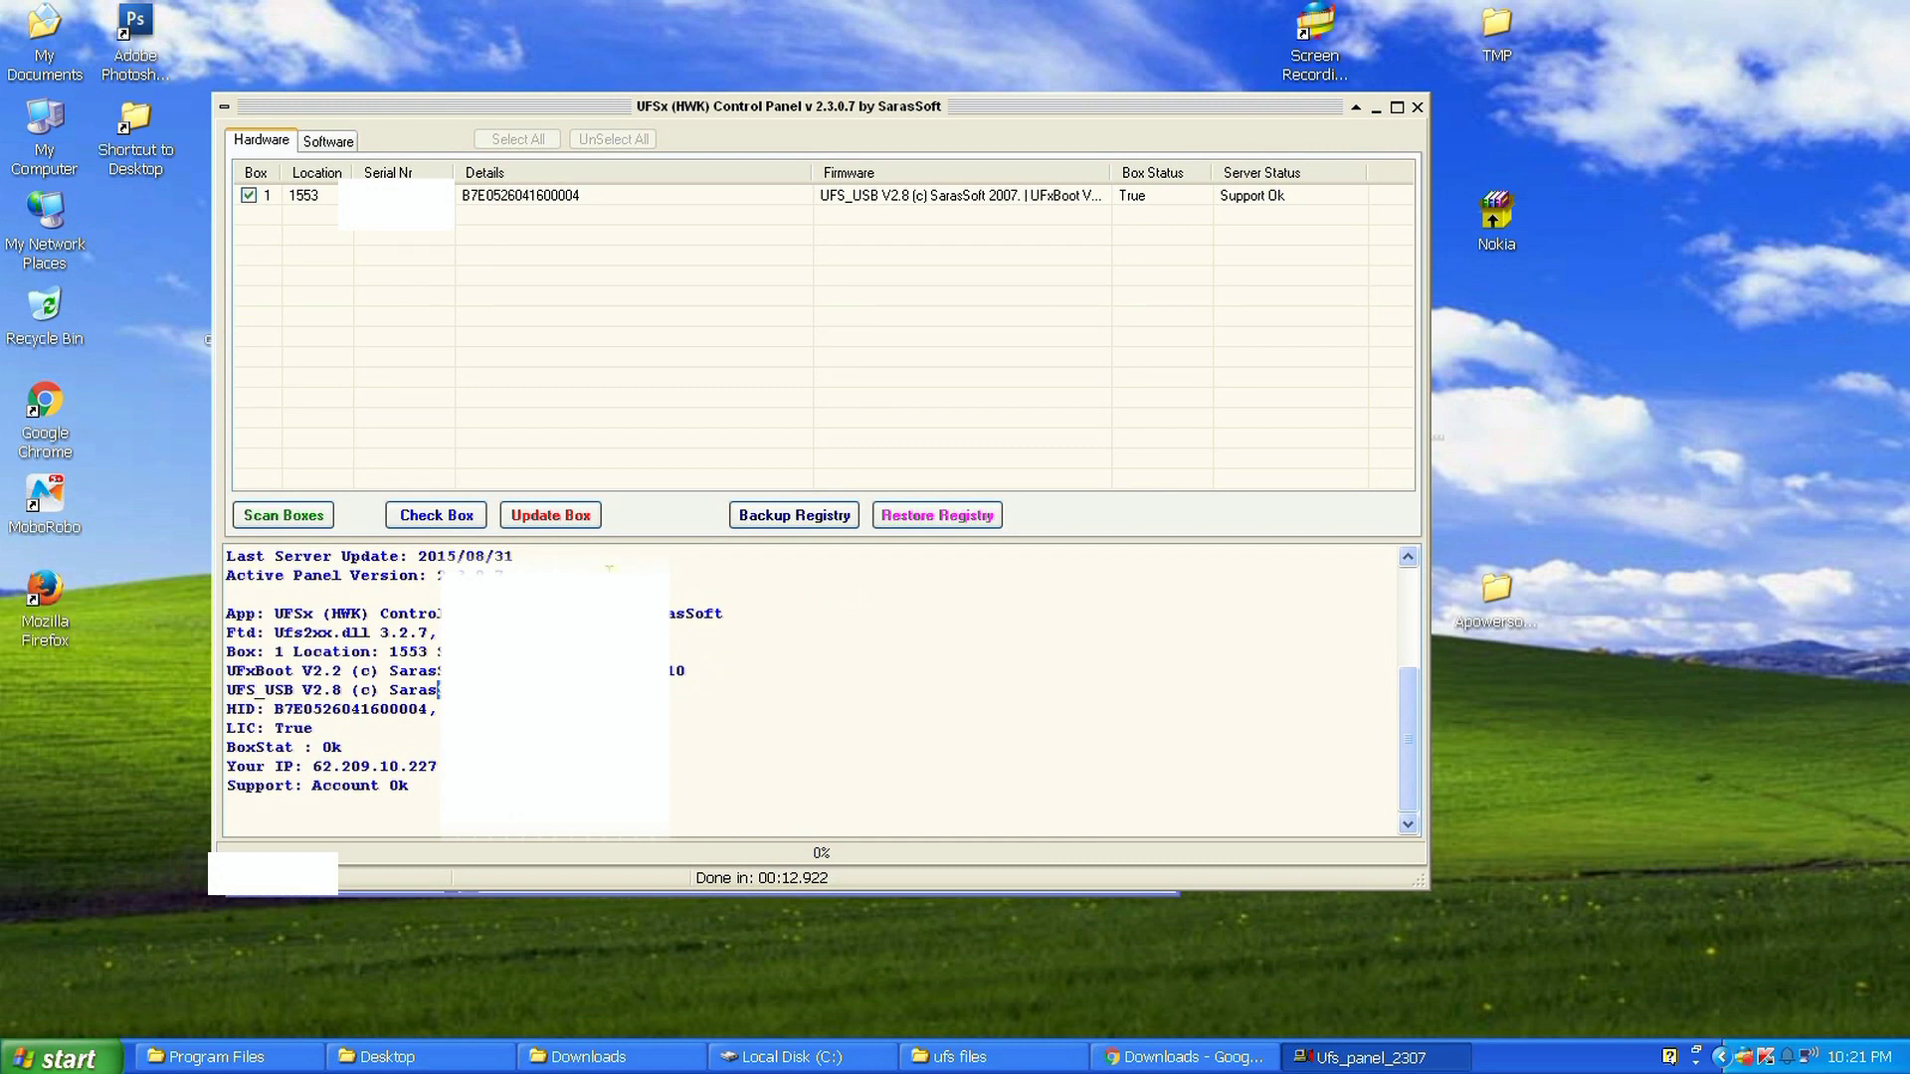
pyautogui.click(543, 517)
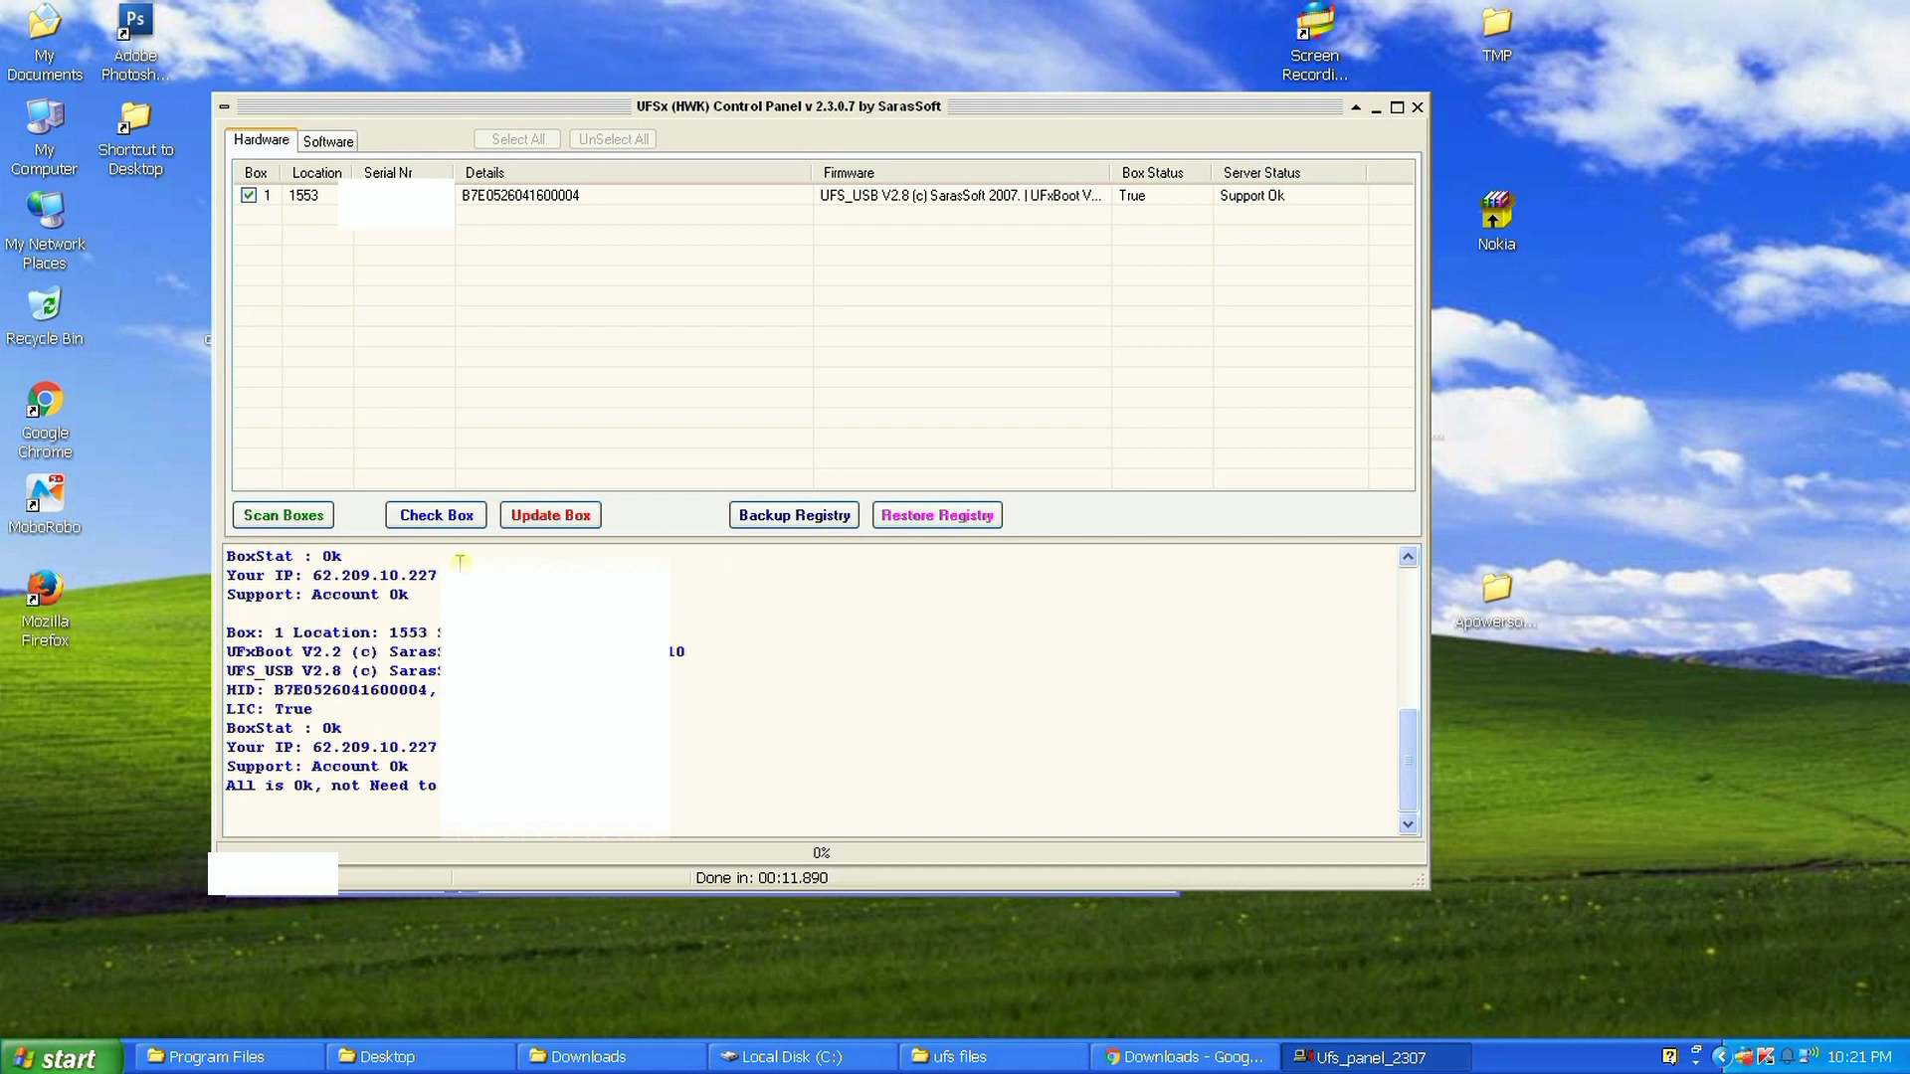
# Check the server for software files and install the items it finds.
pyautogui.click(326, 140)
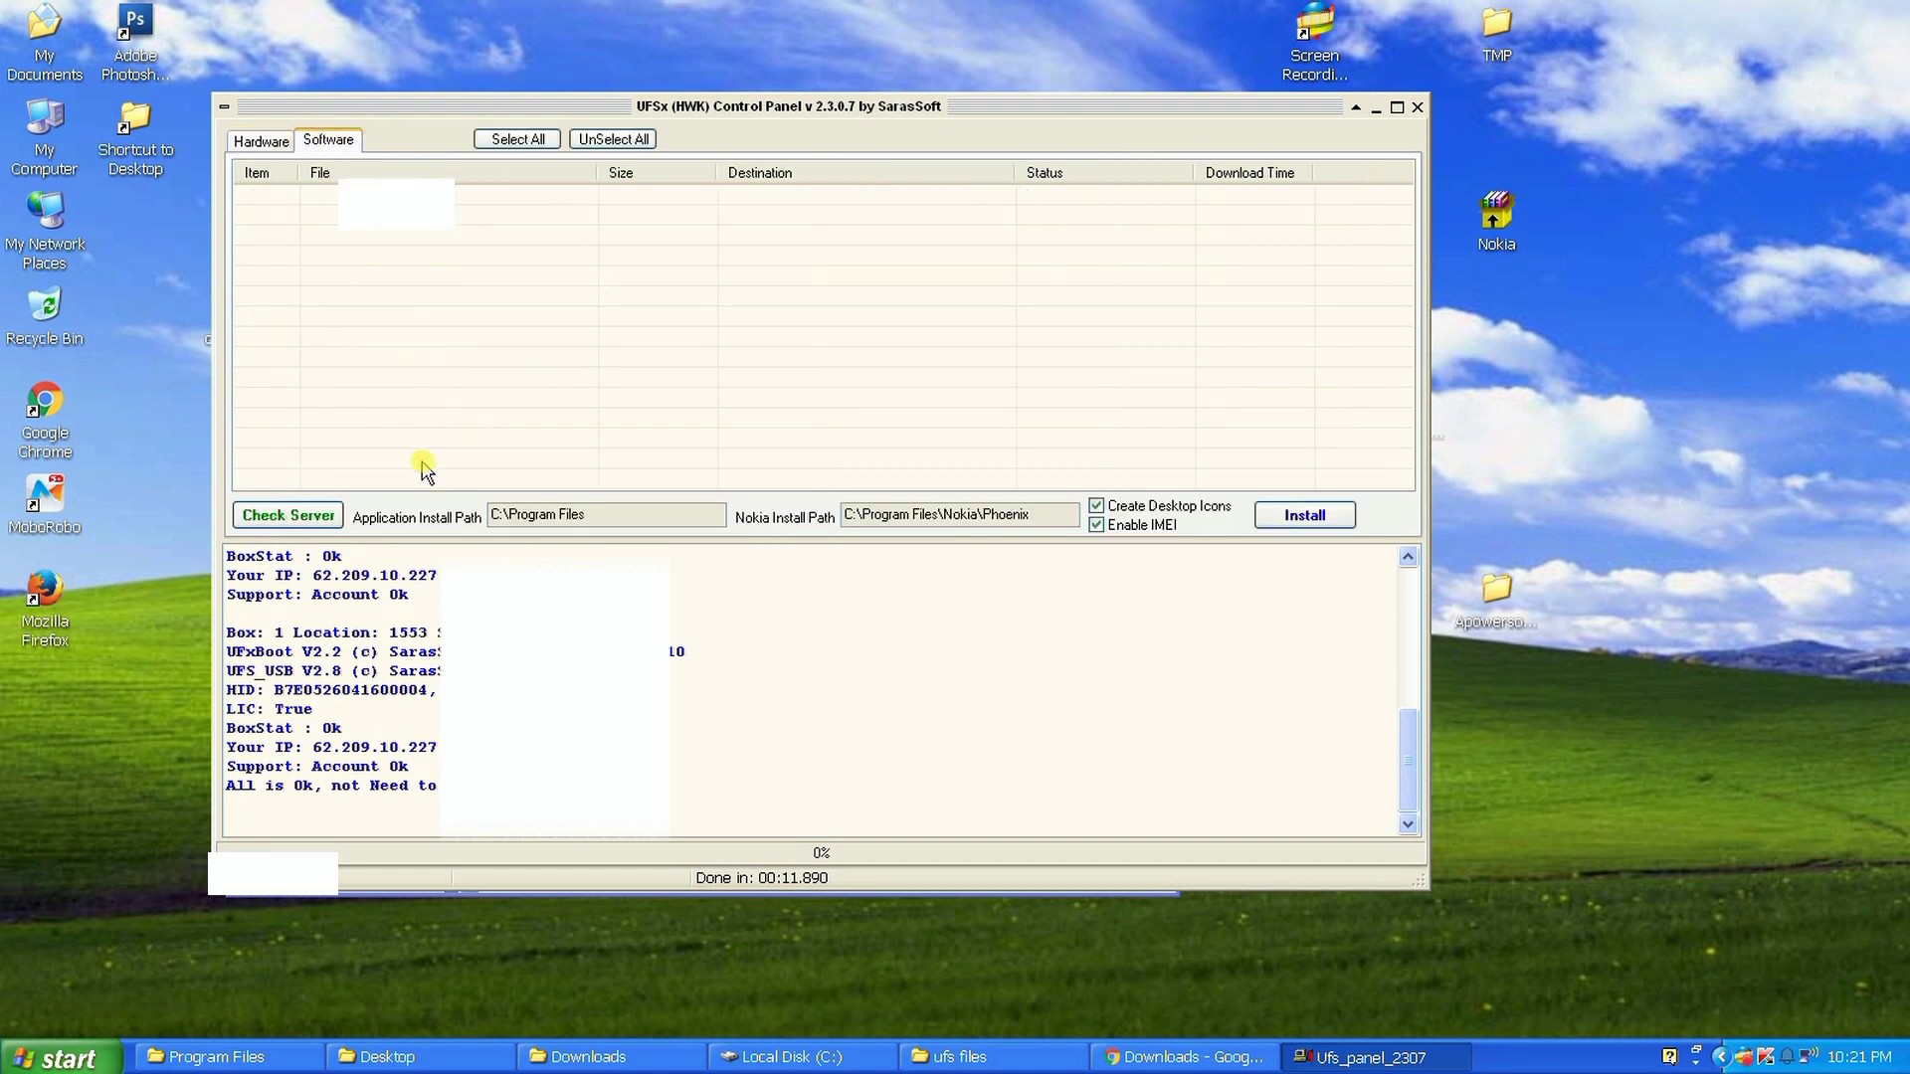
pyautogui.click(309, 515)
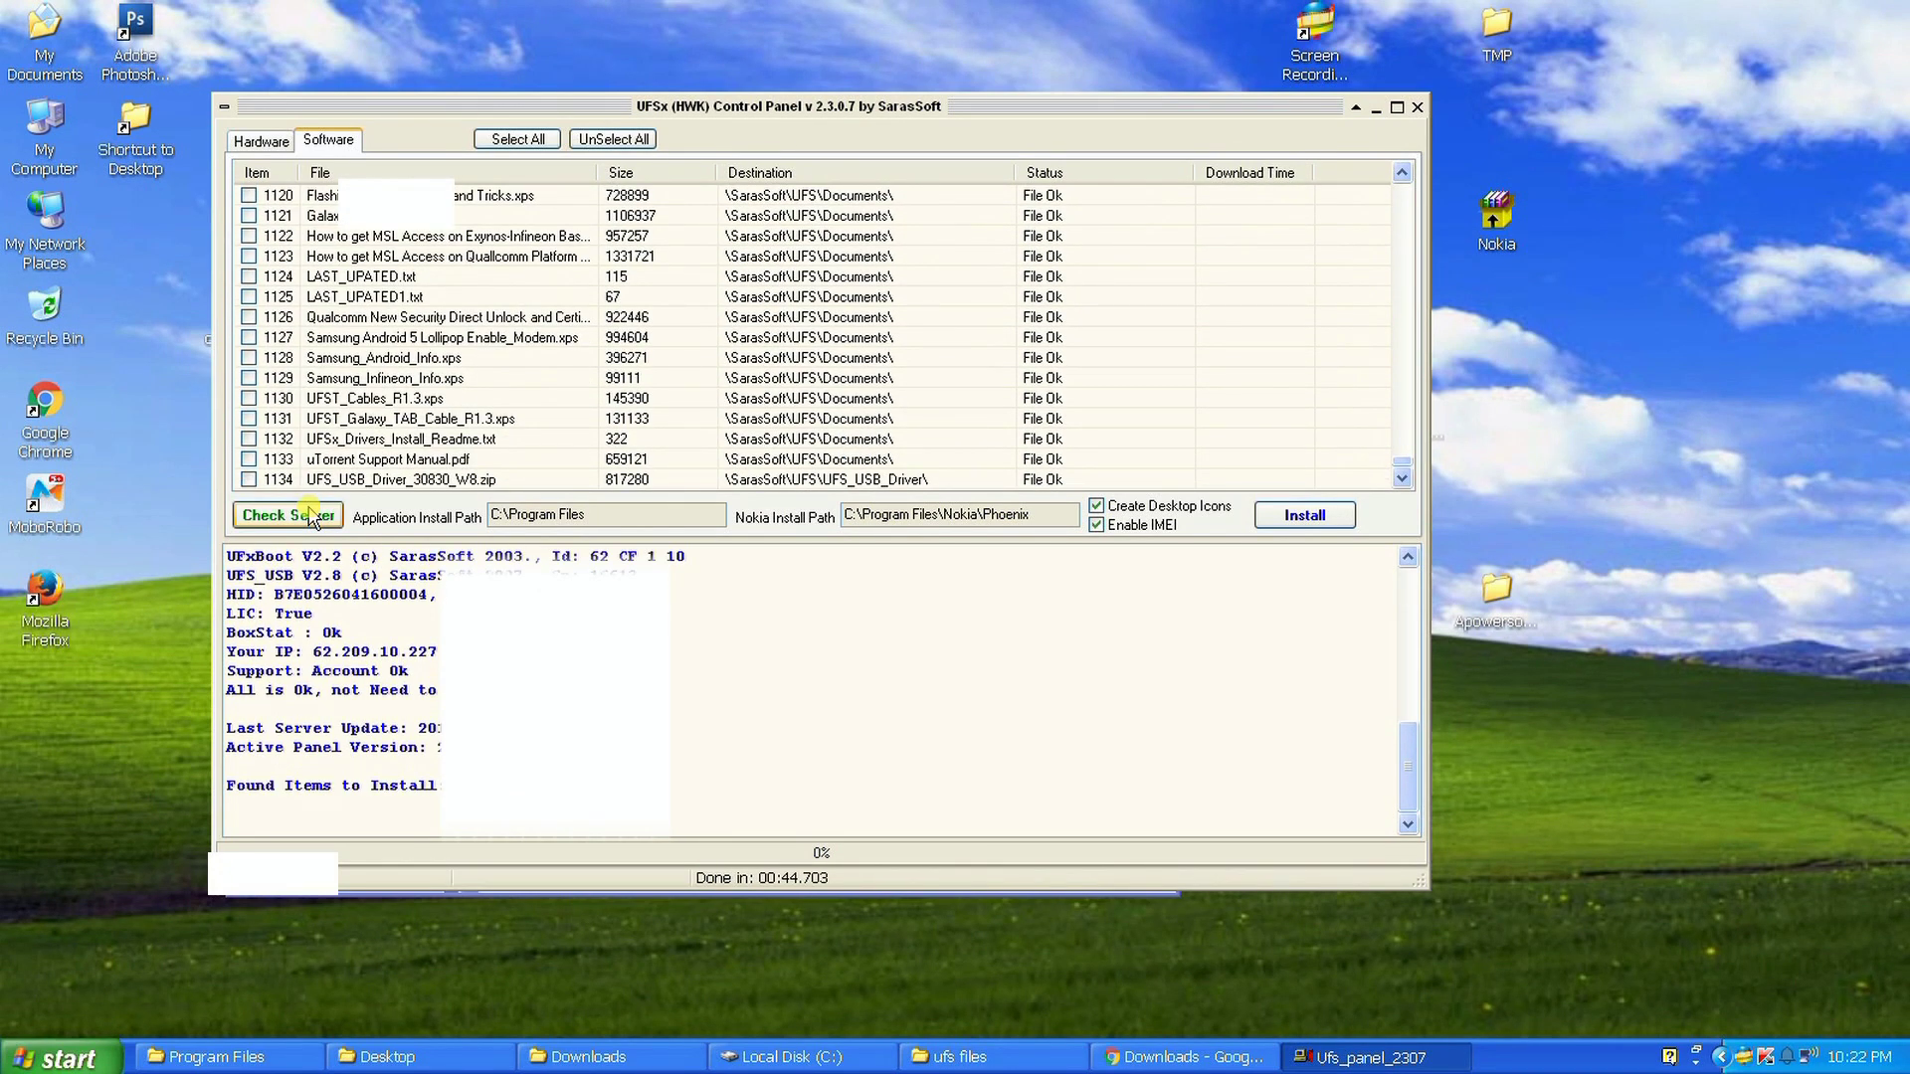
pyautogui.click(1295, 520)
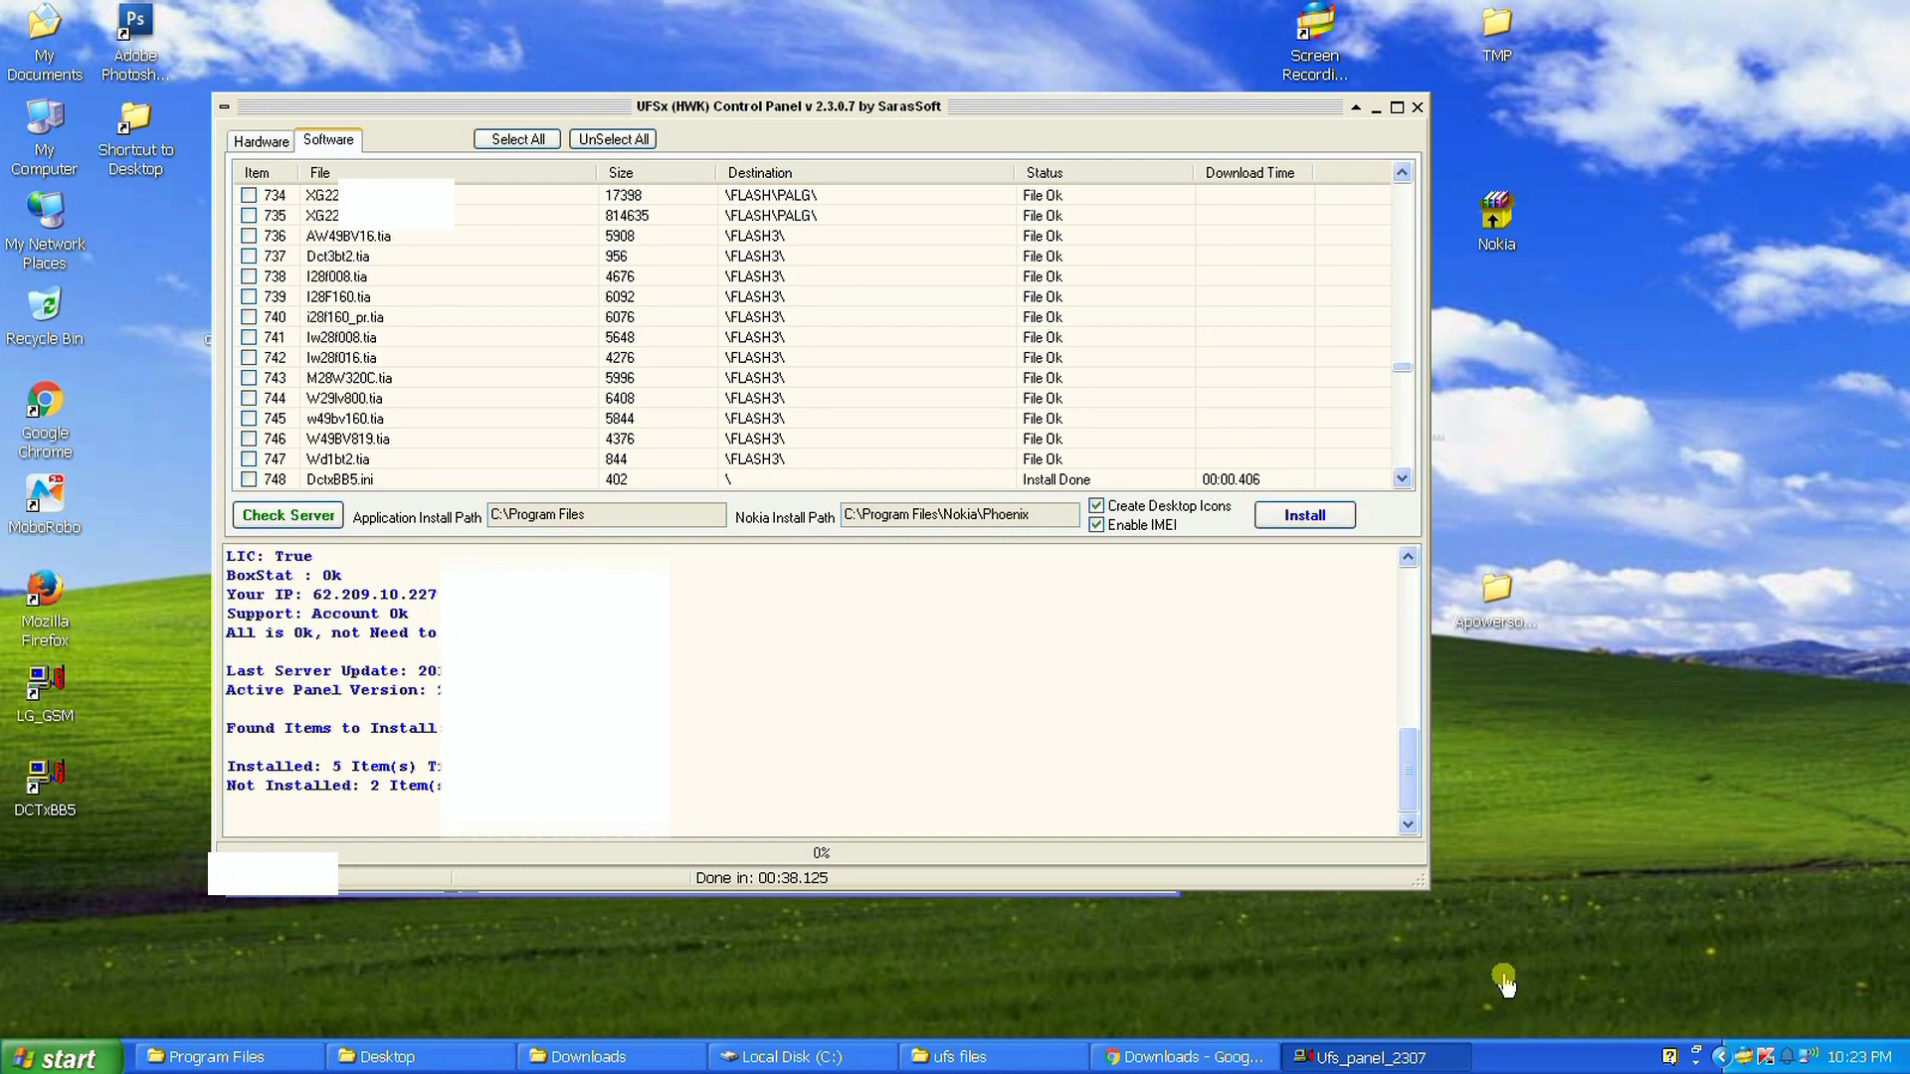
# Close the control panel and the ufs files folder, and test the box connection in DCTxBB5.
pyautogui.click(1416, 107)
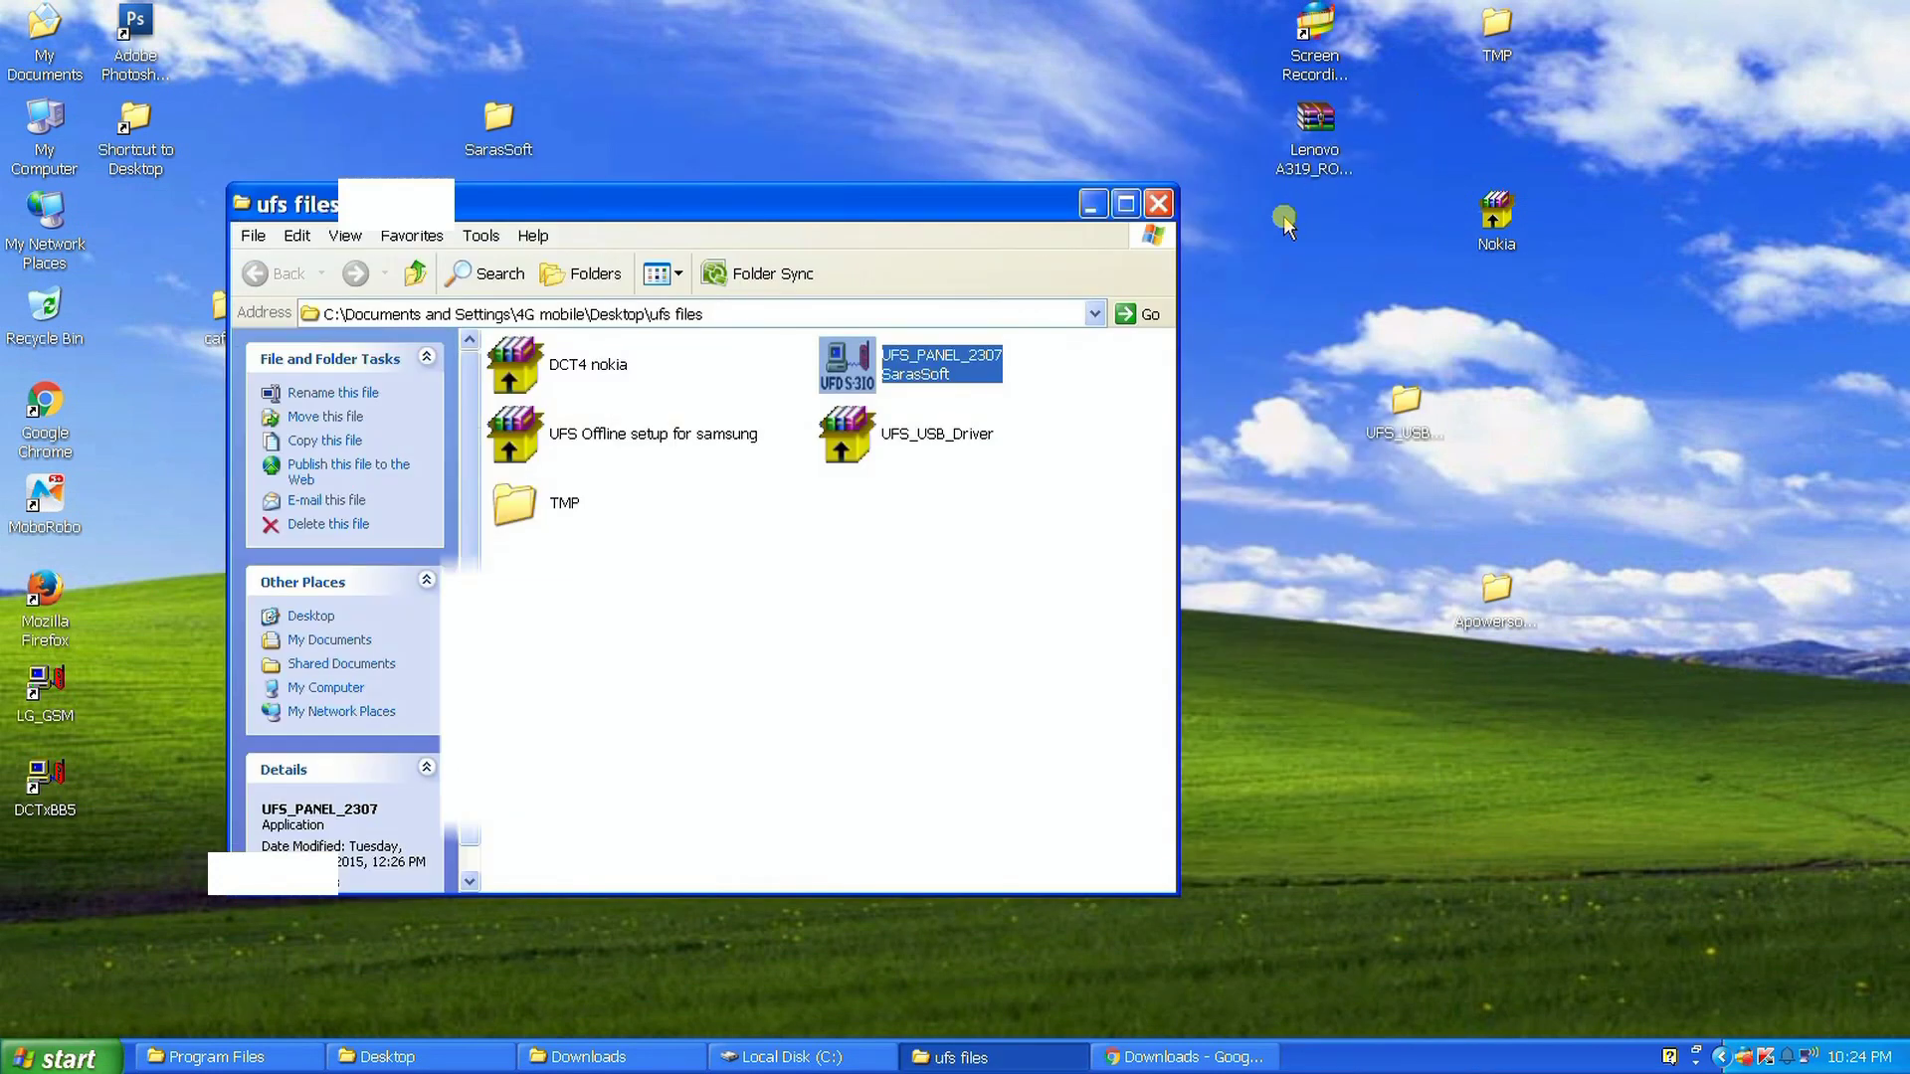
pyautogui.click(1154, 187)
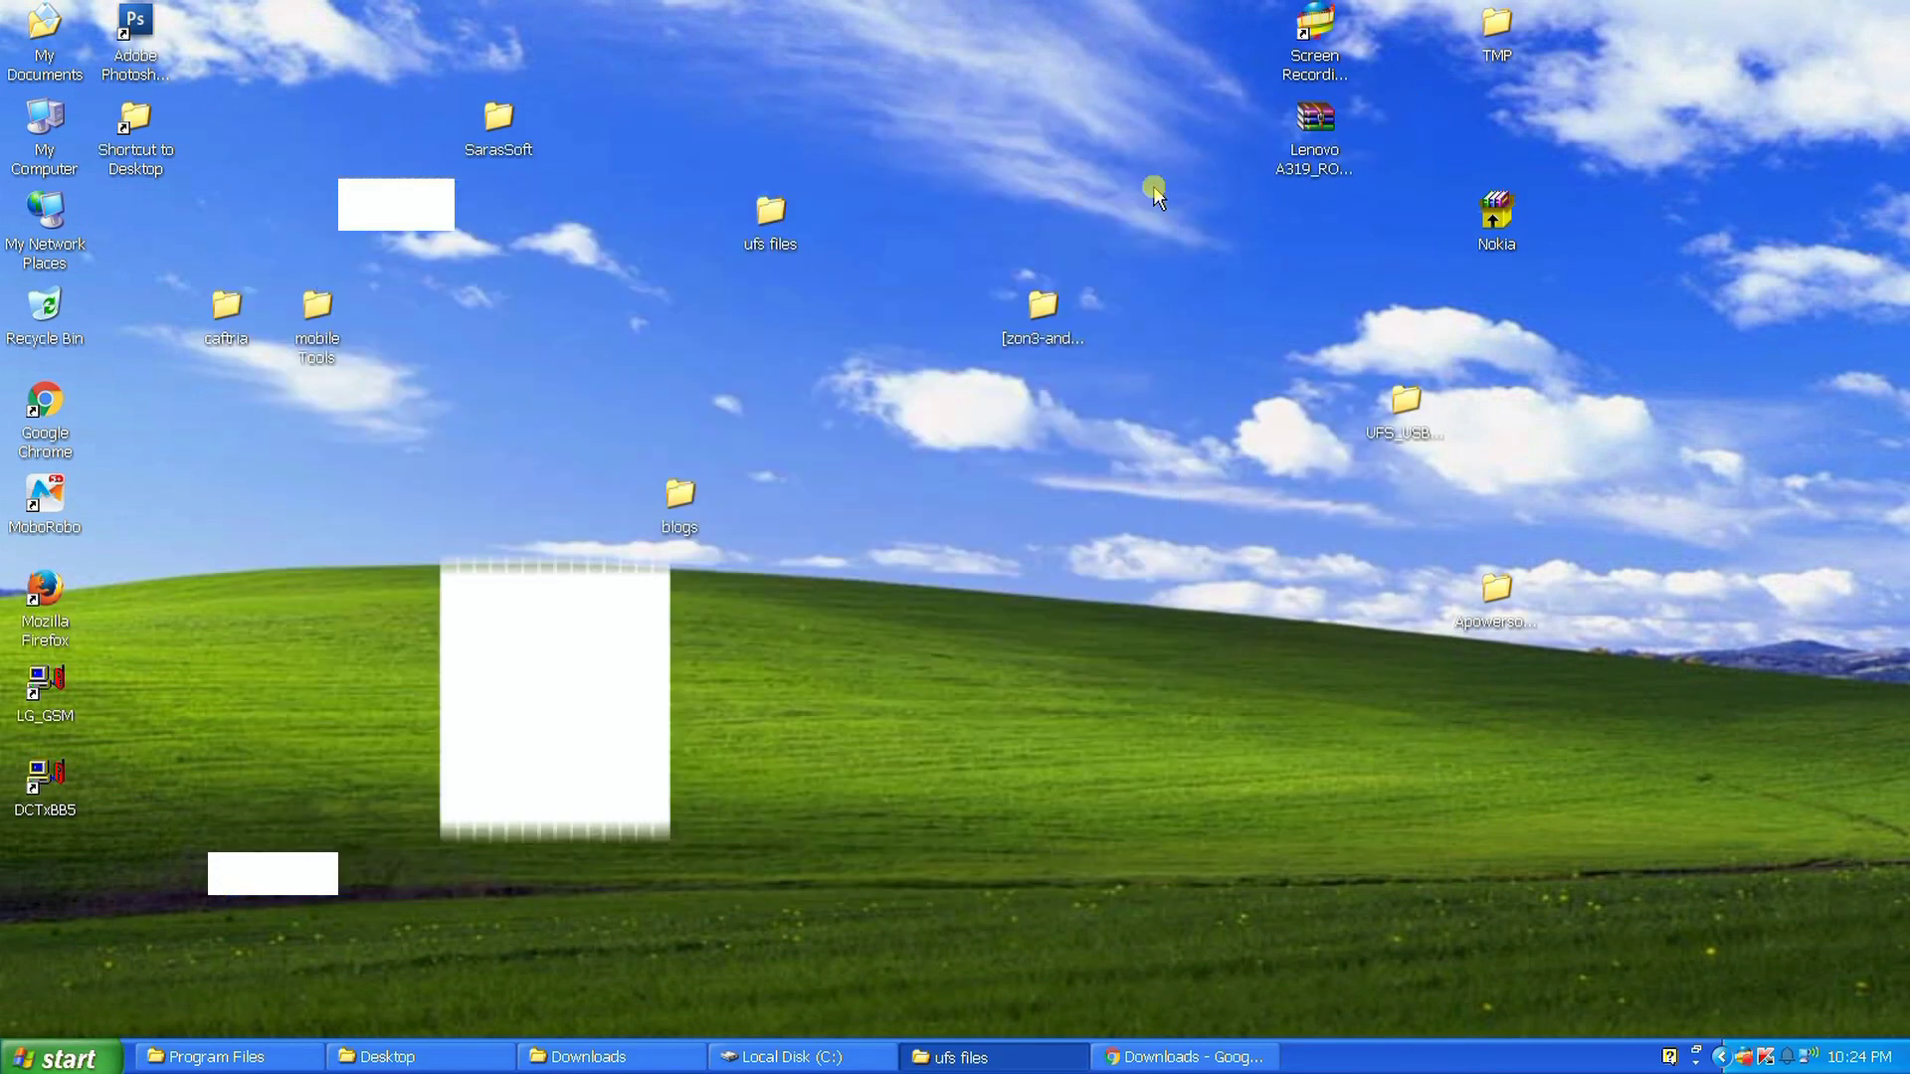
pyautogui.click(57, 801)
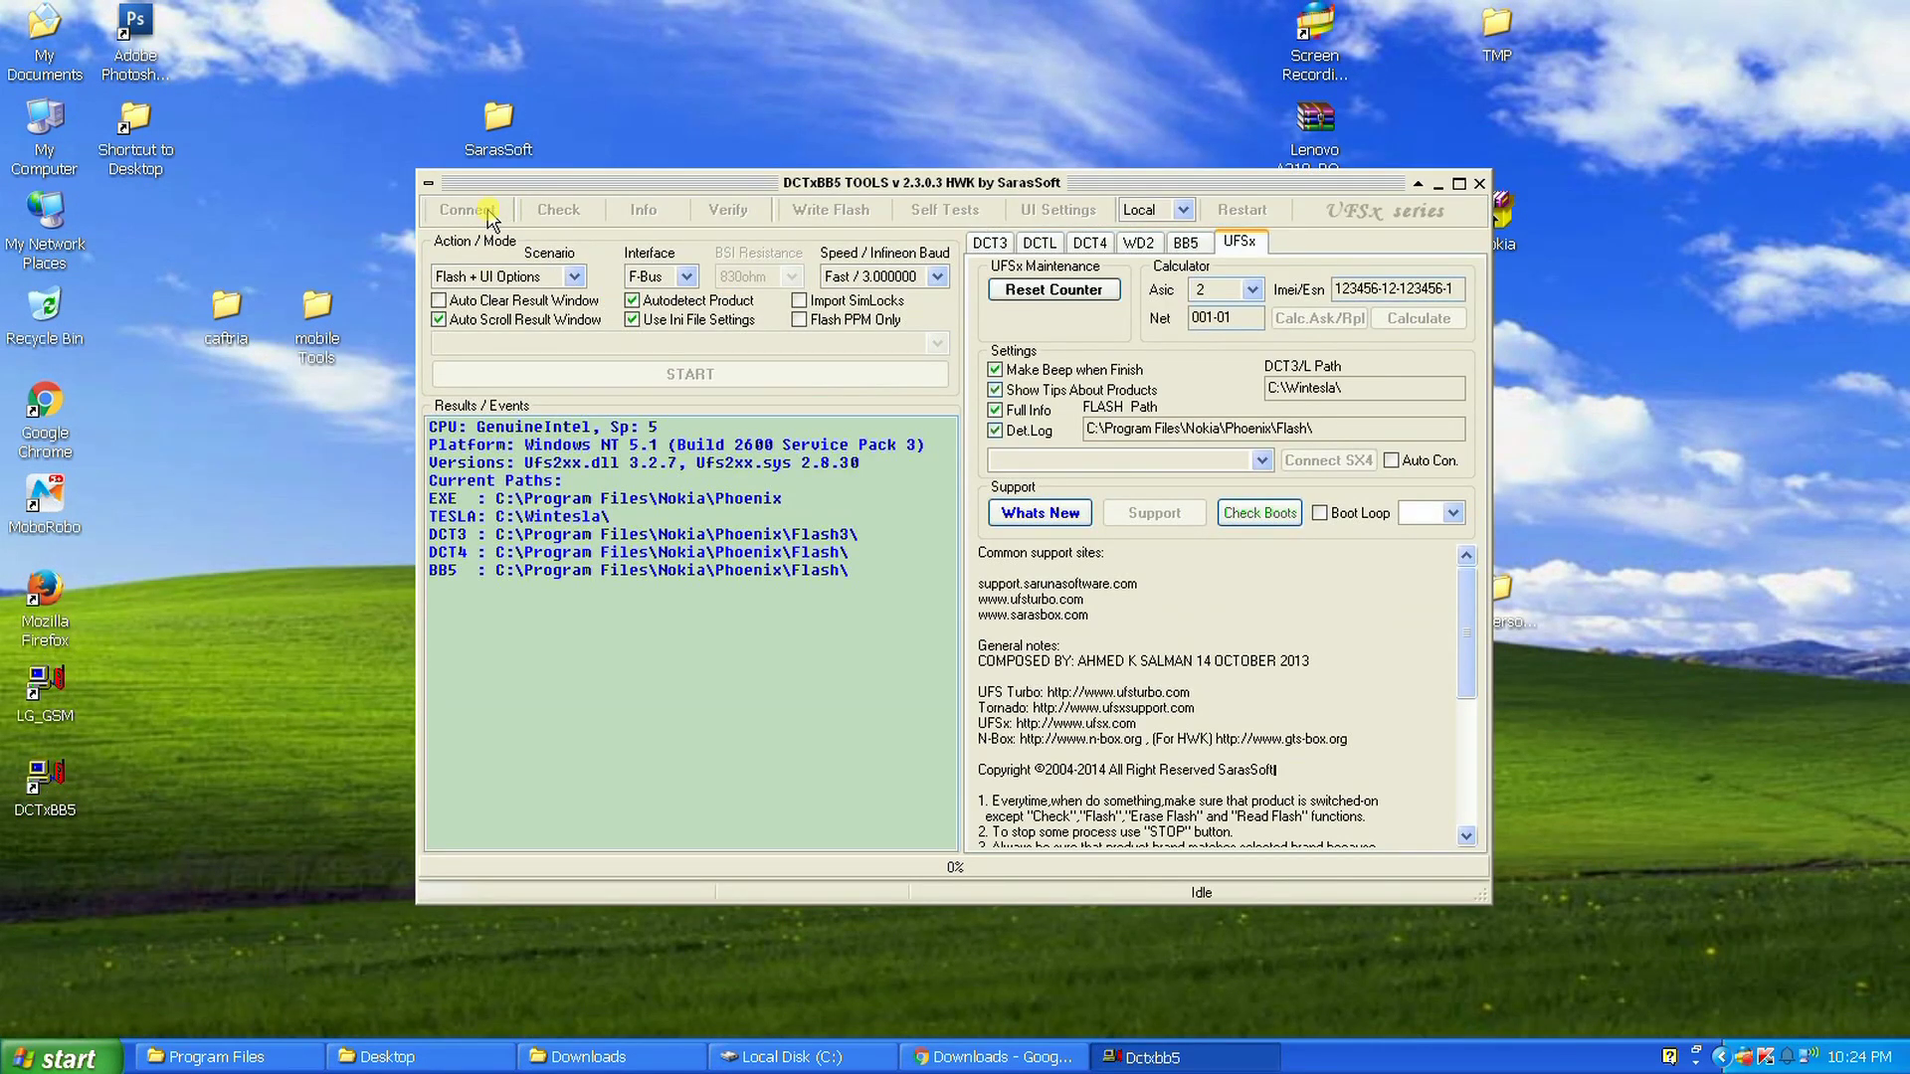
pyautogui.click(489, 212)
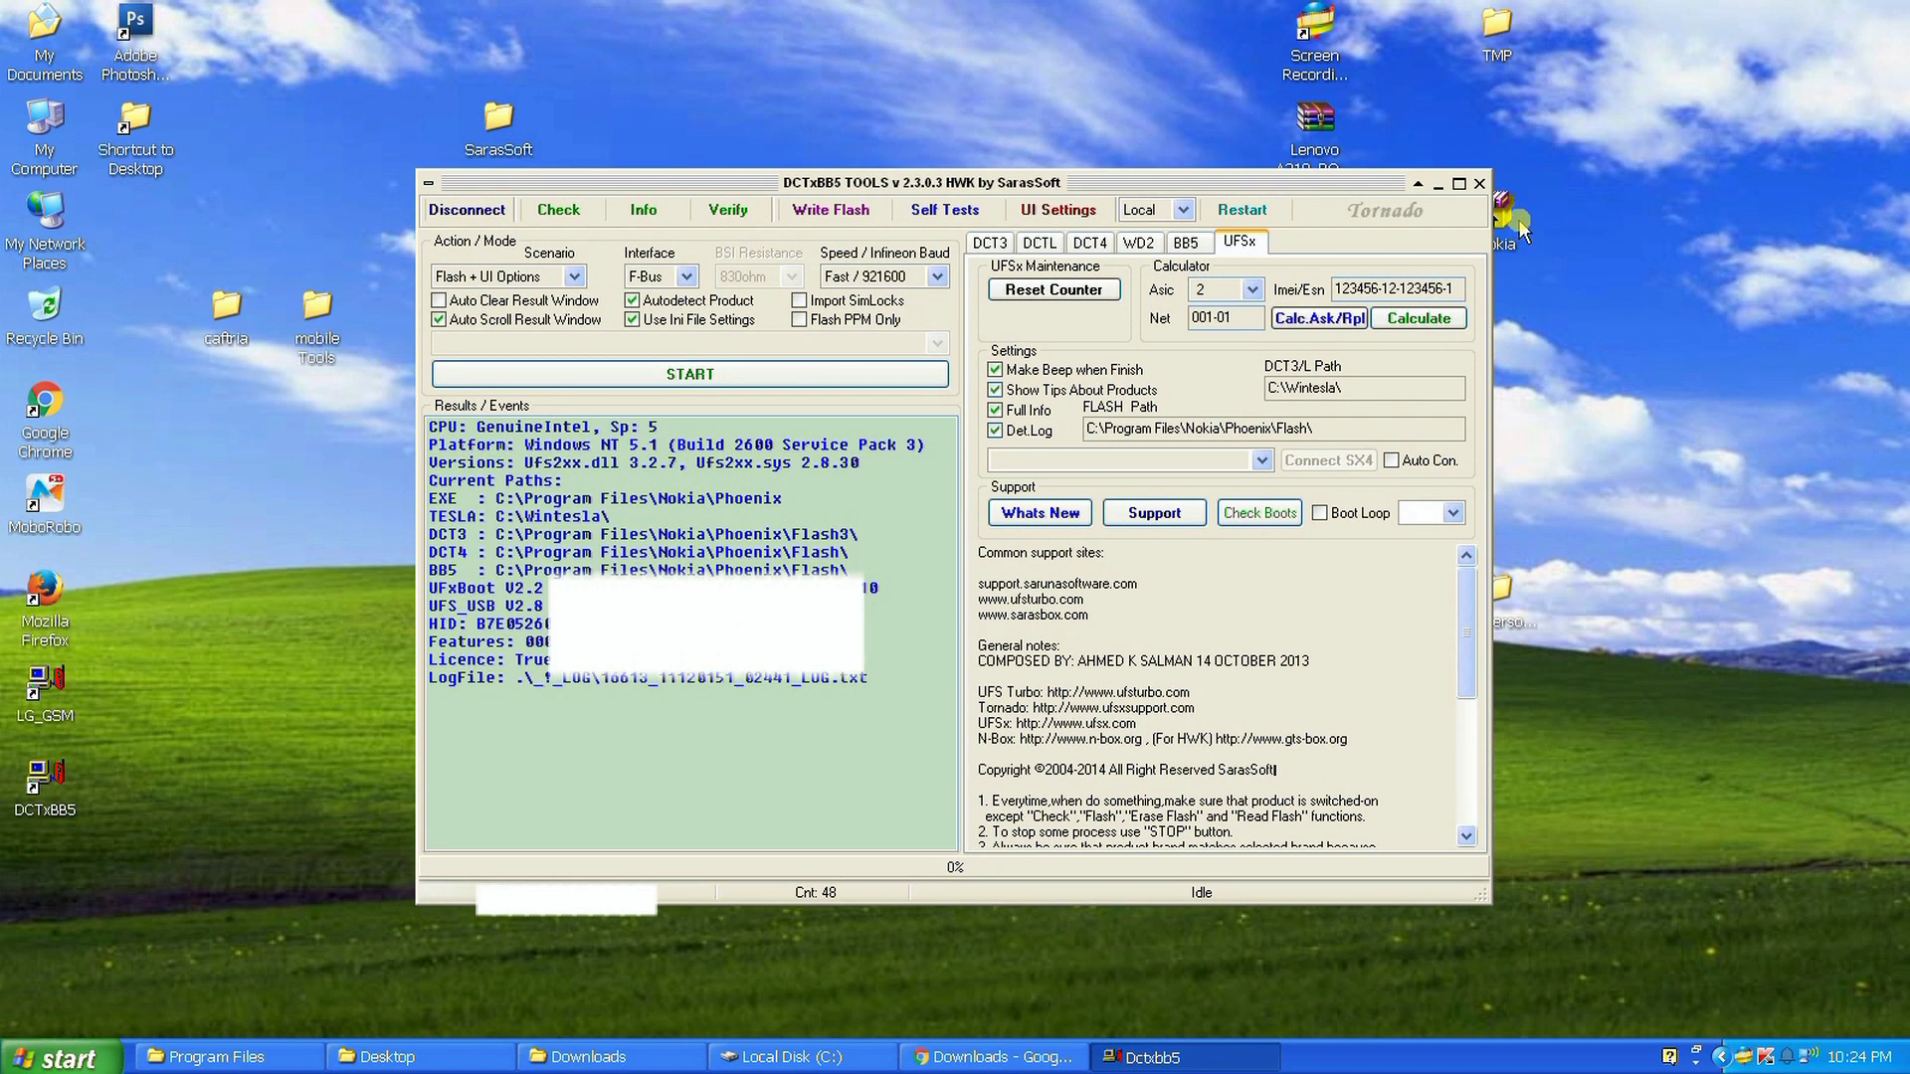
pyautogui.click(1479, 183)
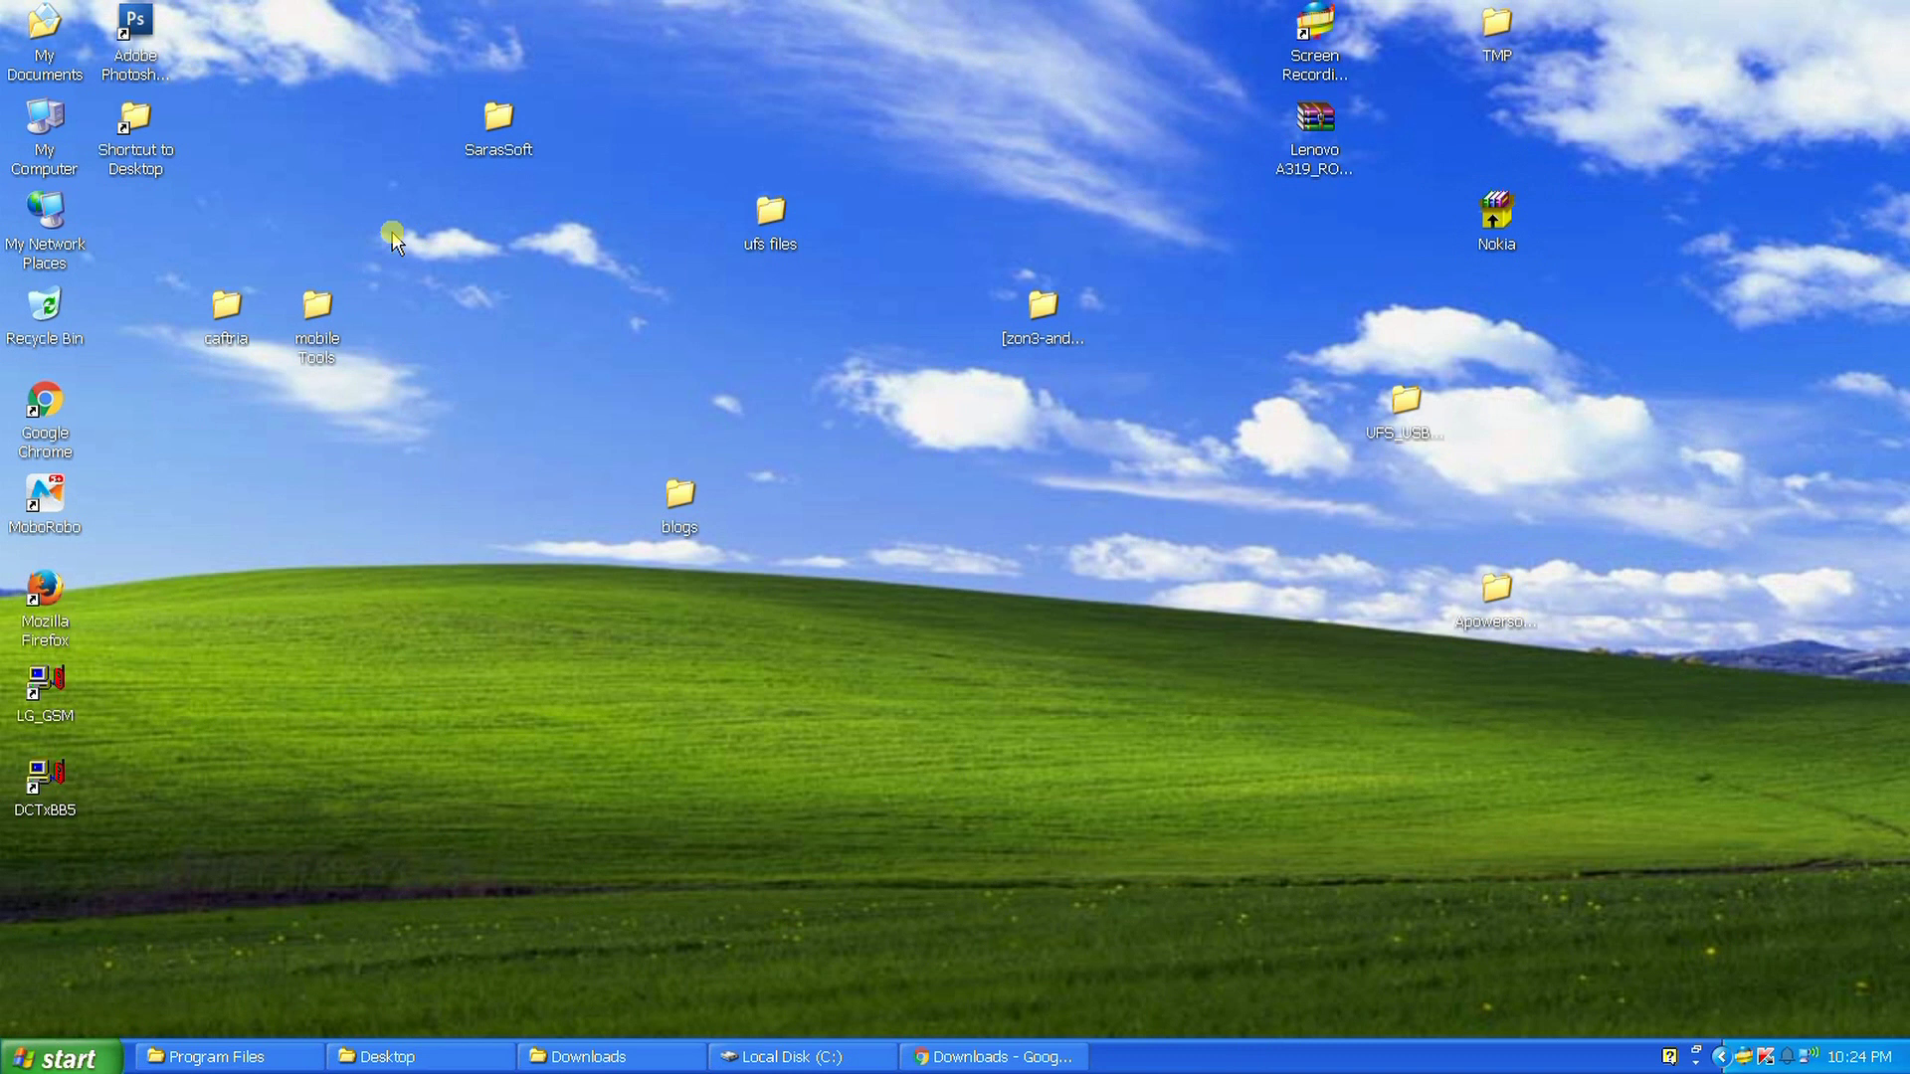
# Open the folder C:\Program Files\SarasSoft\UFS\UFS_SAMs from My Computer.
pyautogui.moveTo(99, 841); pyautogui.dragTo(40, 686)
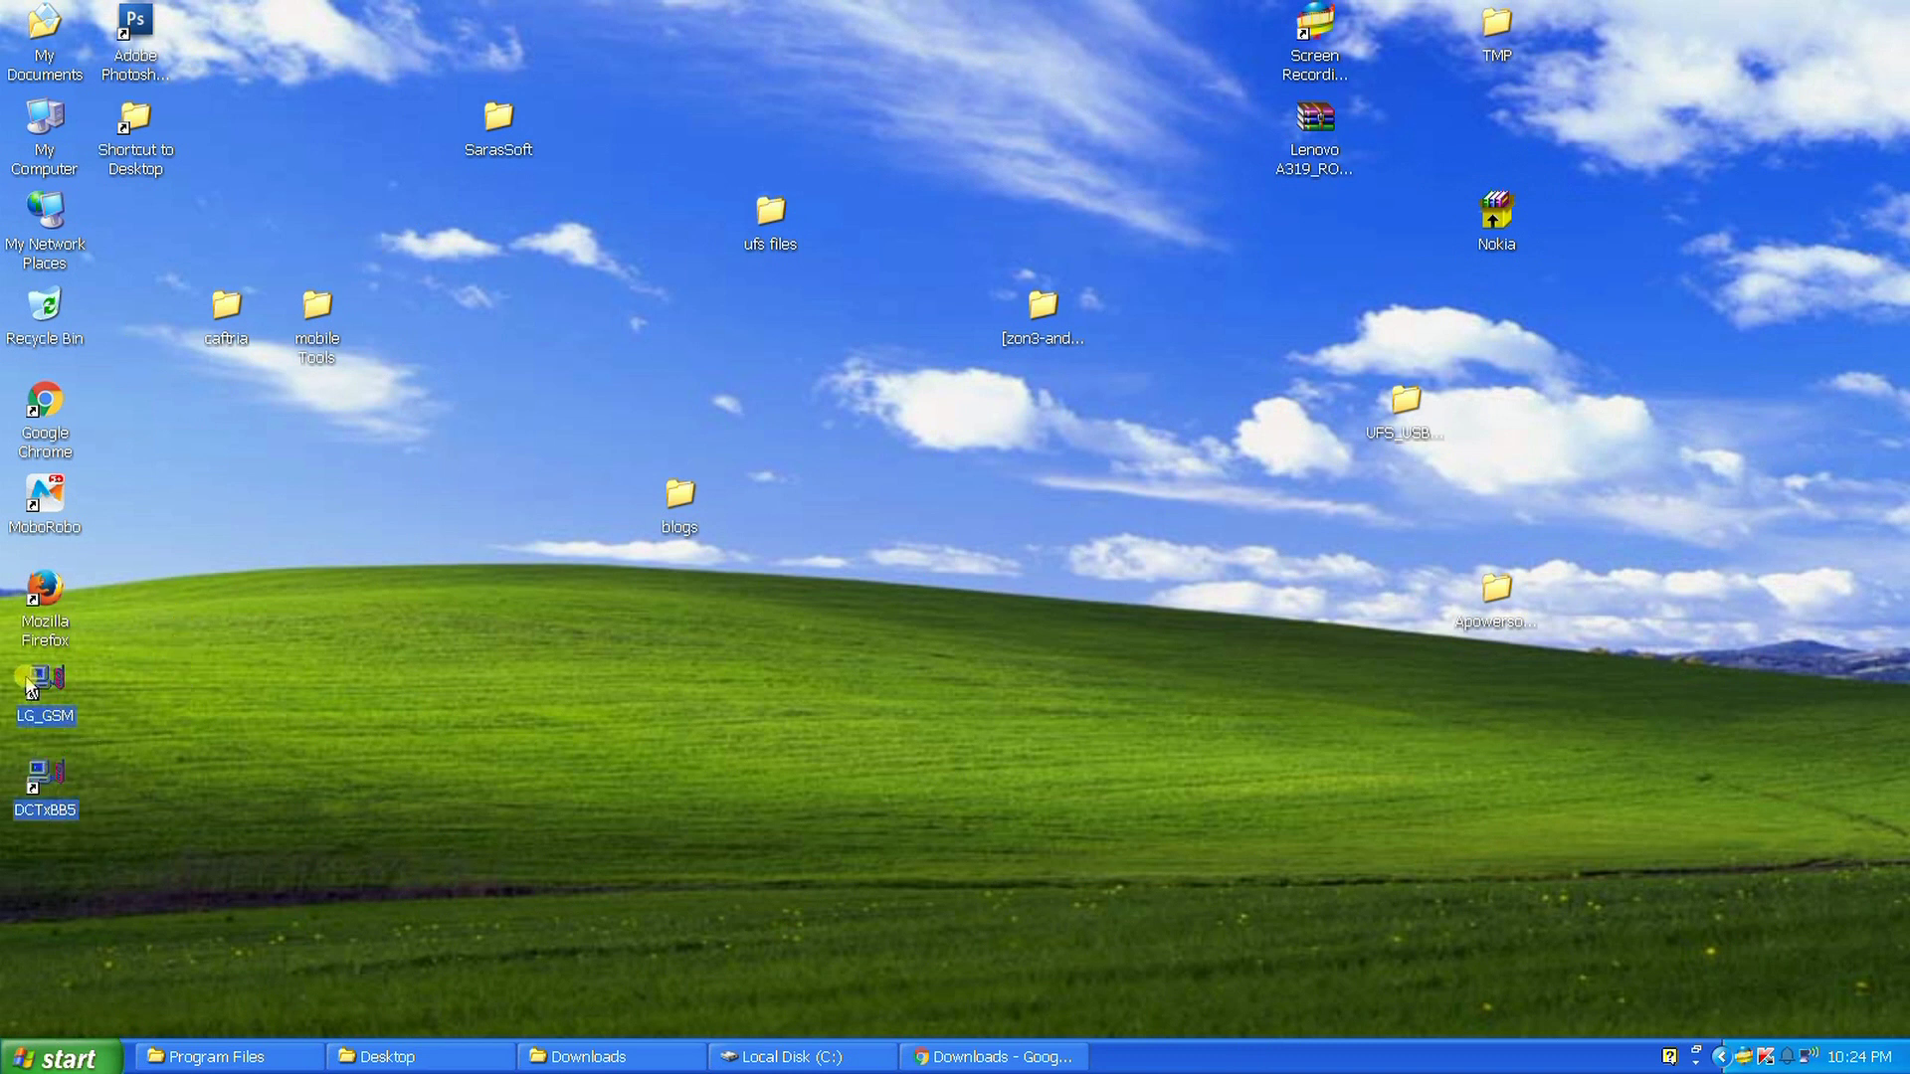
pyautogui.doubleClick(46, 119)
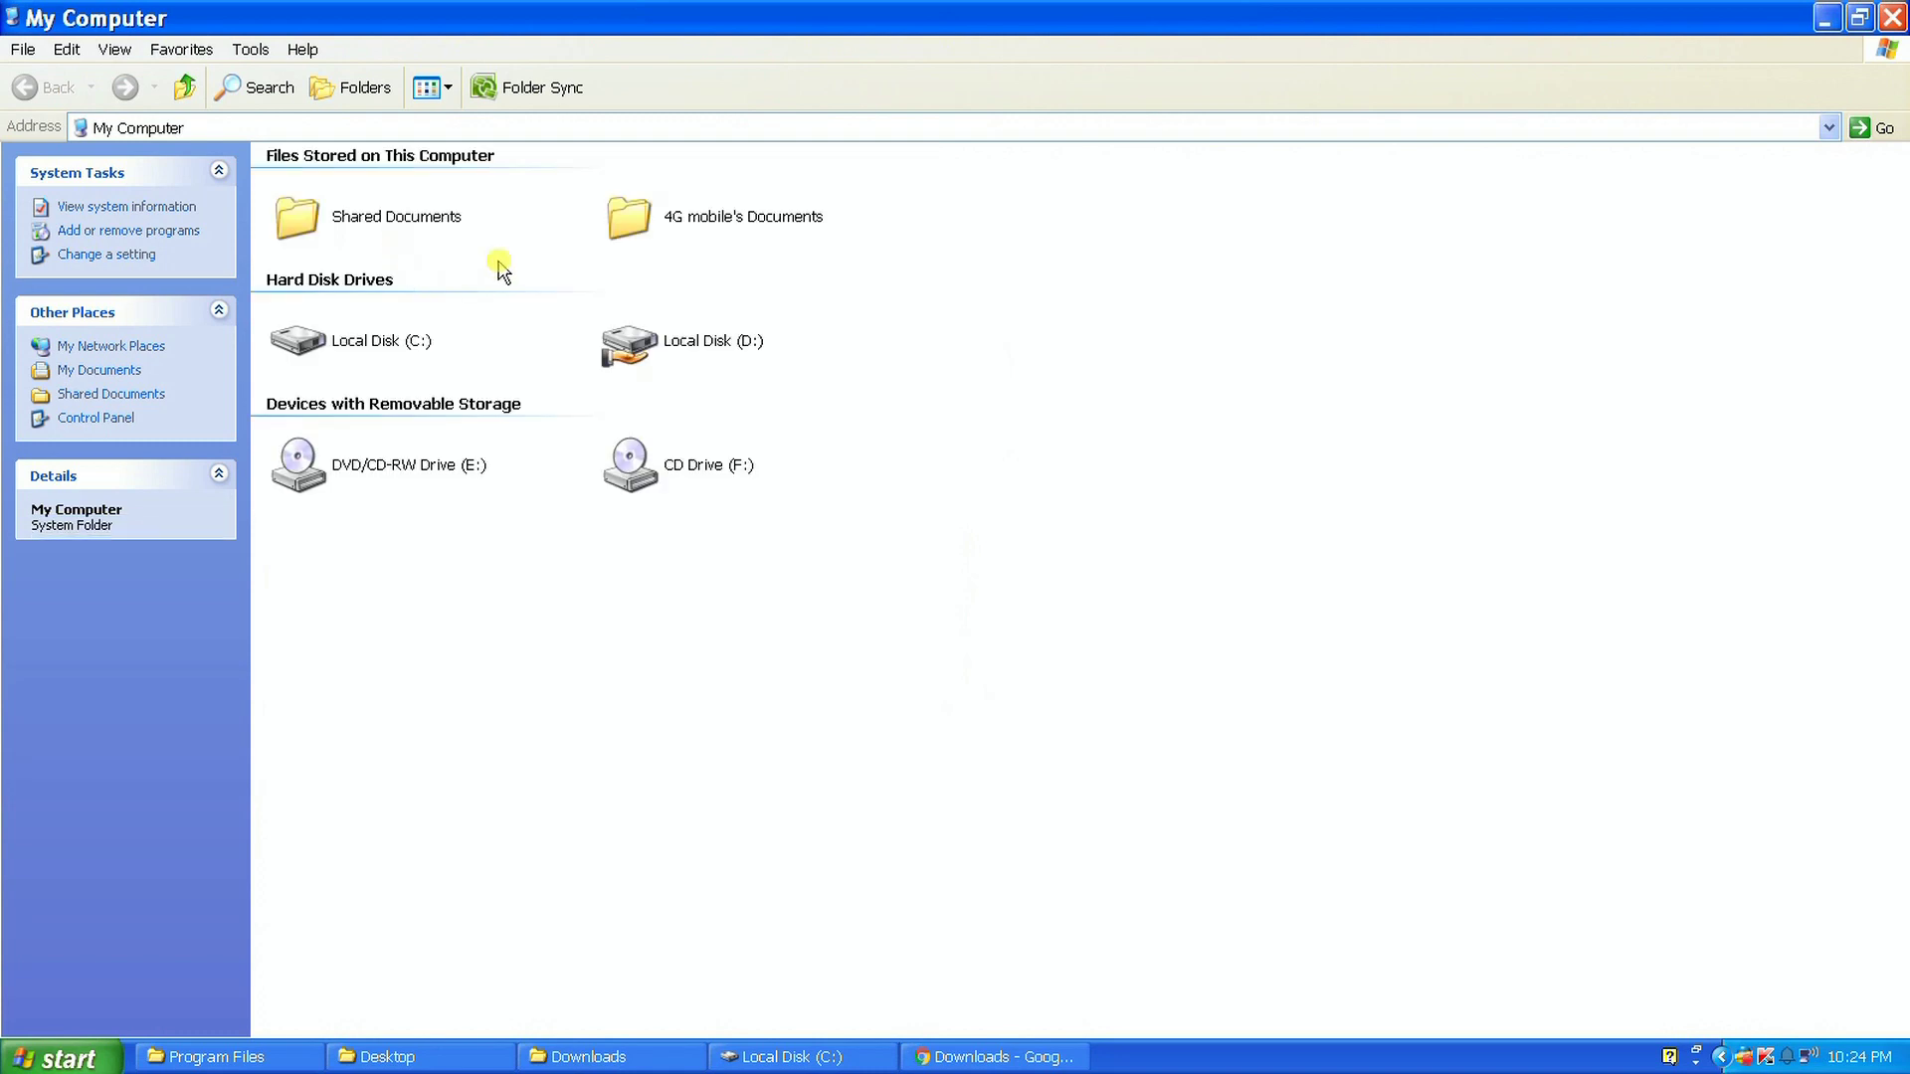
pyautogui.doubleClick(410, 342)
pyautogui.doubleClick(657, 179)
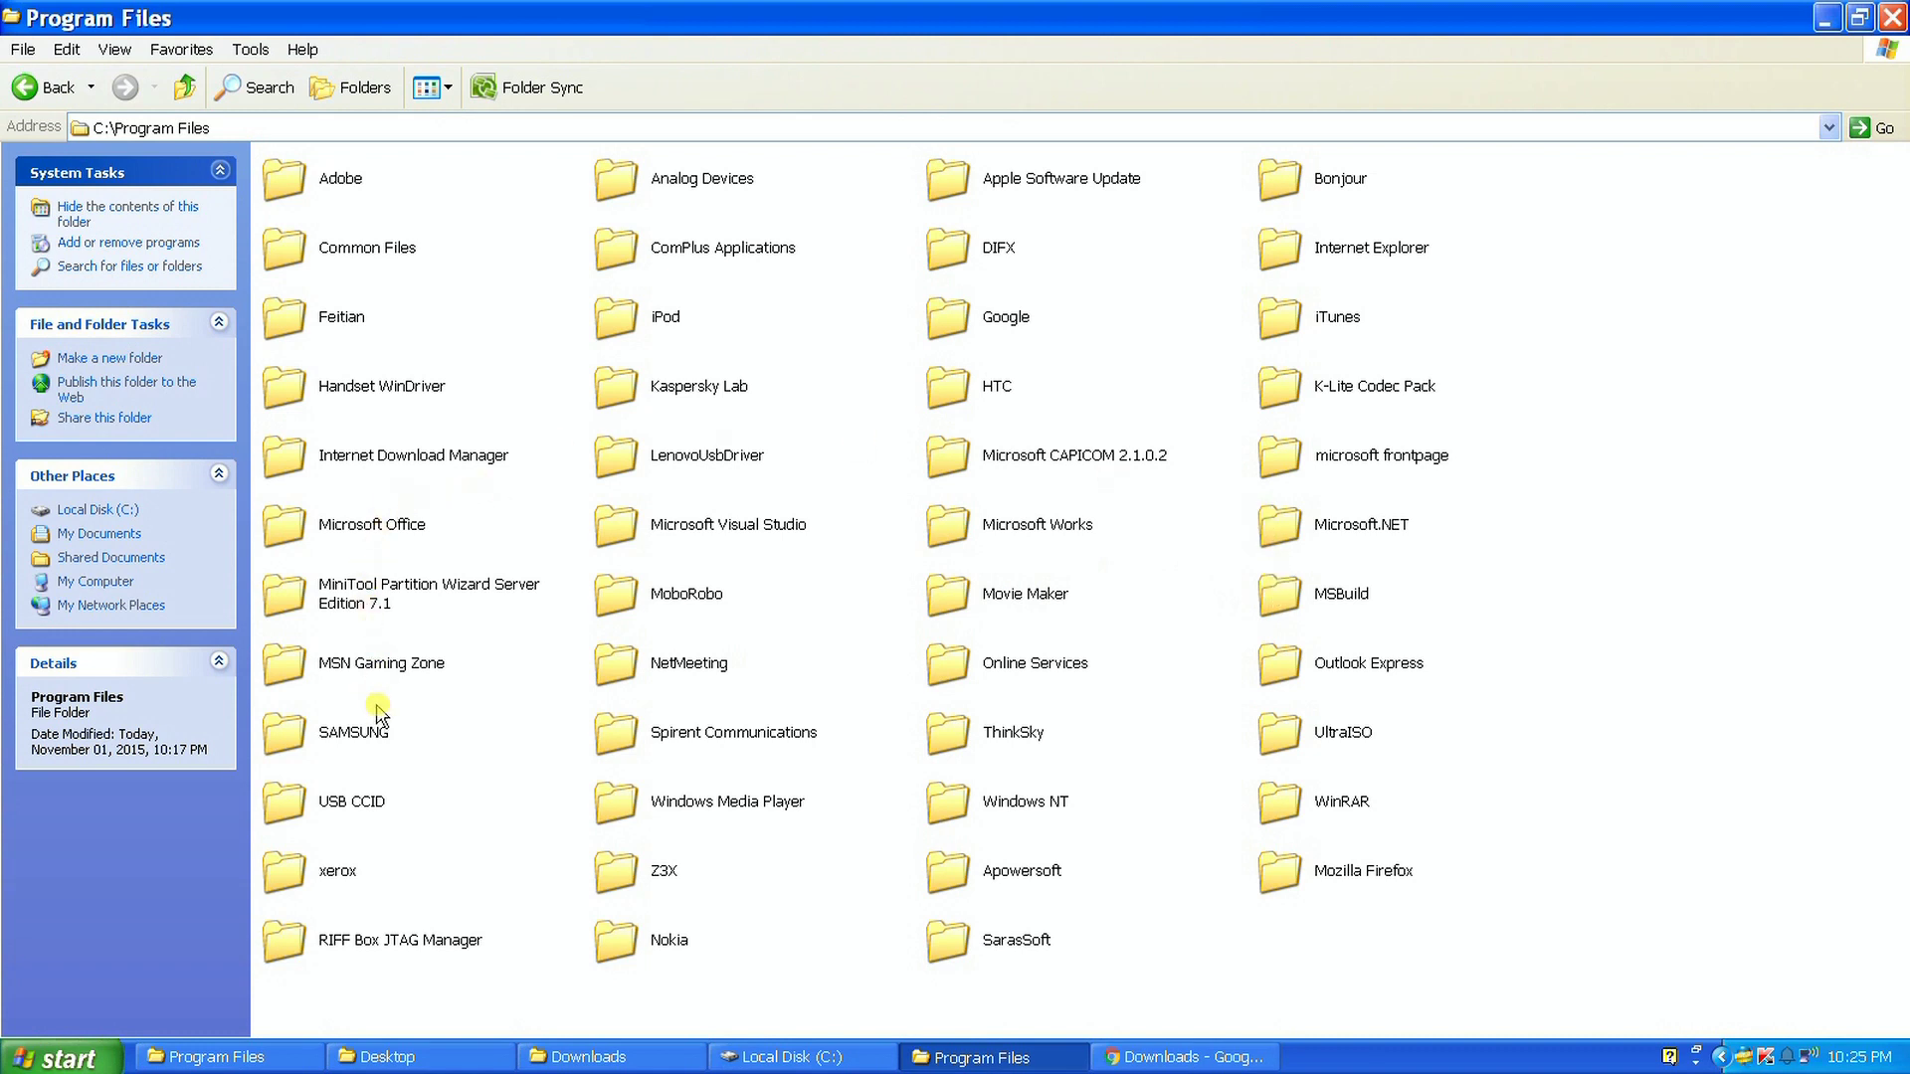
pyautogui.doubleClick(1014, 950)
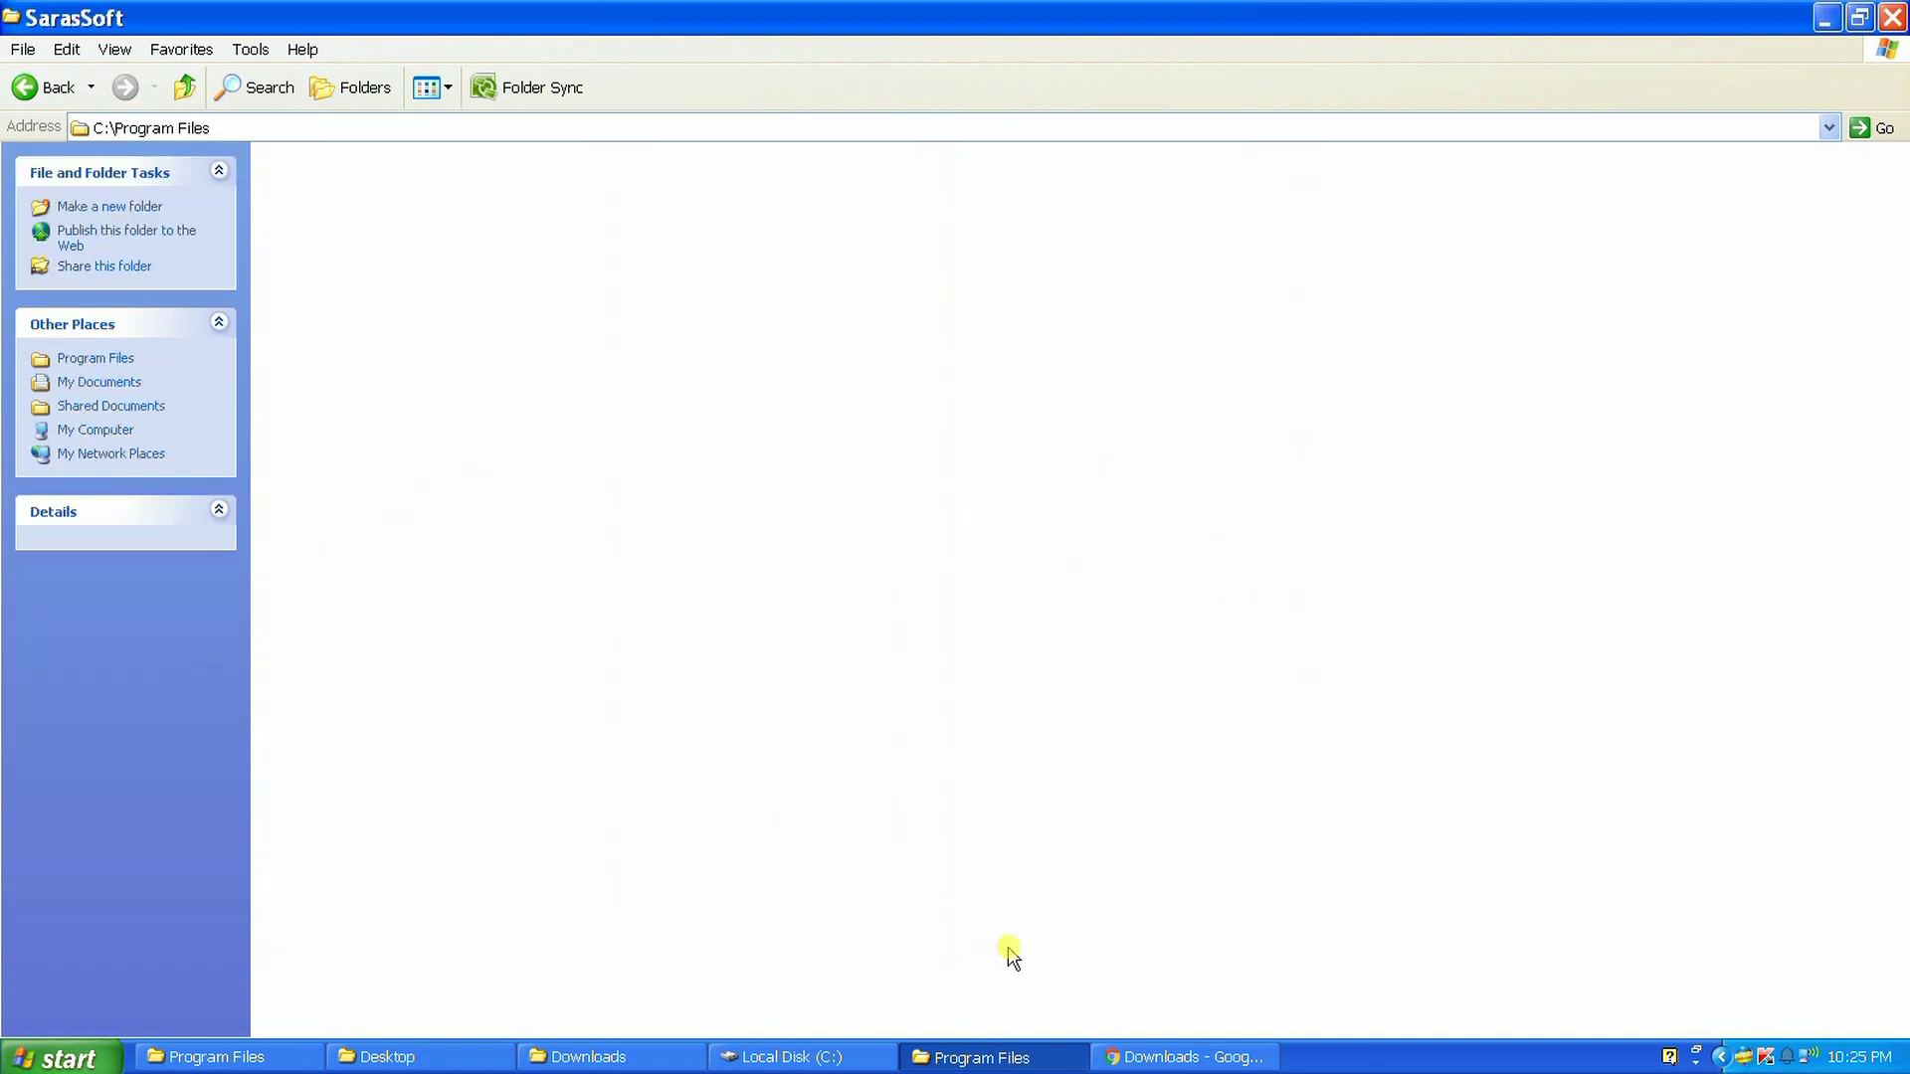
pyautogui.doubleClick(298, 189)
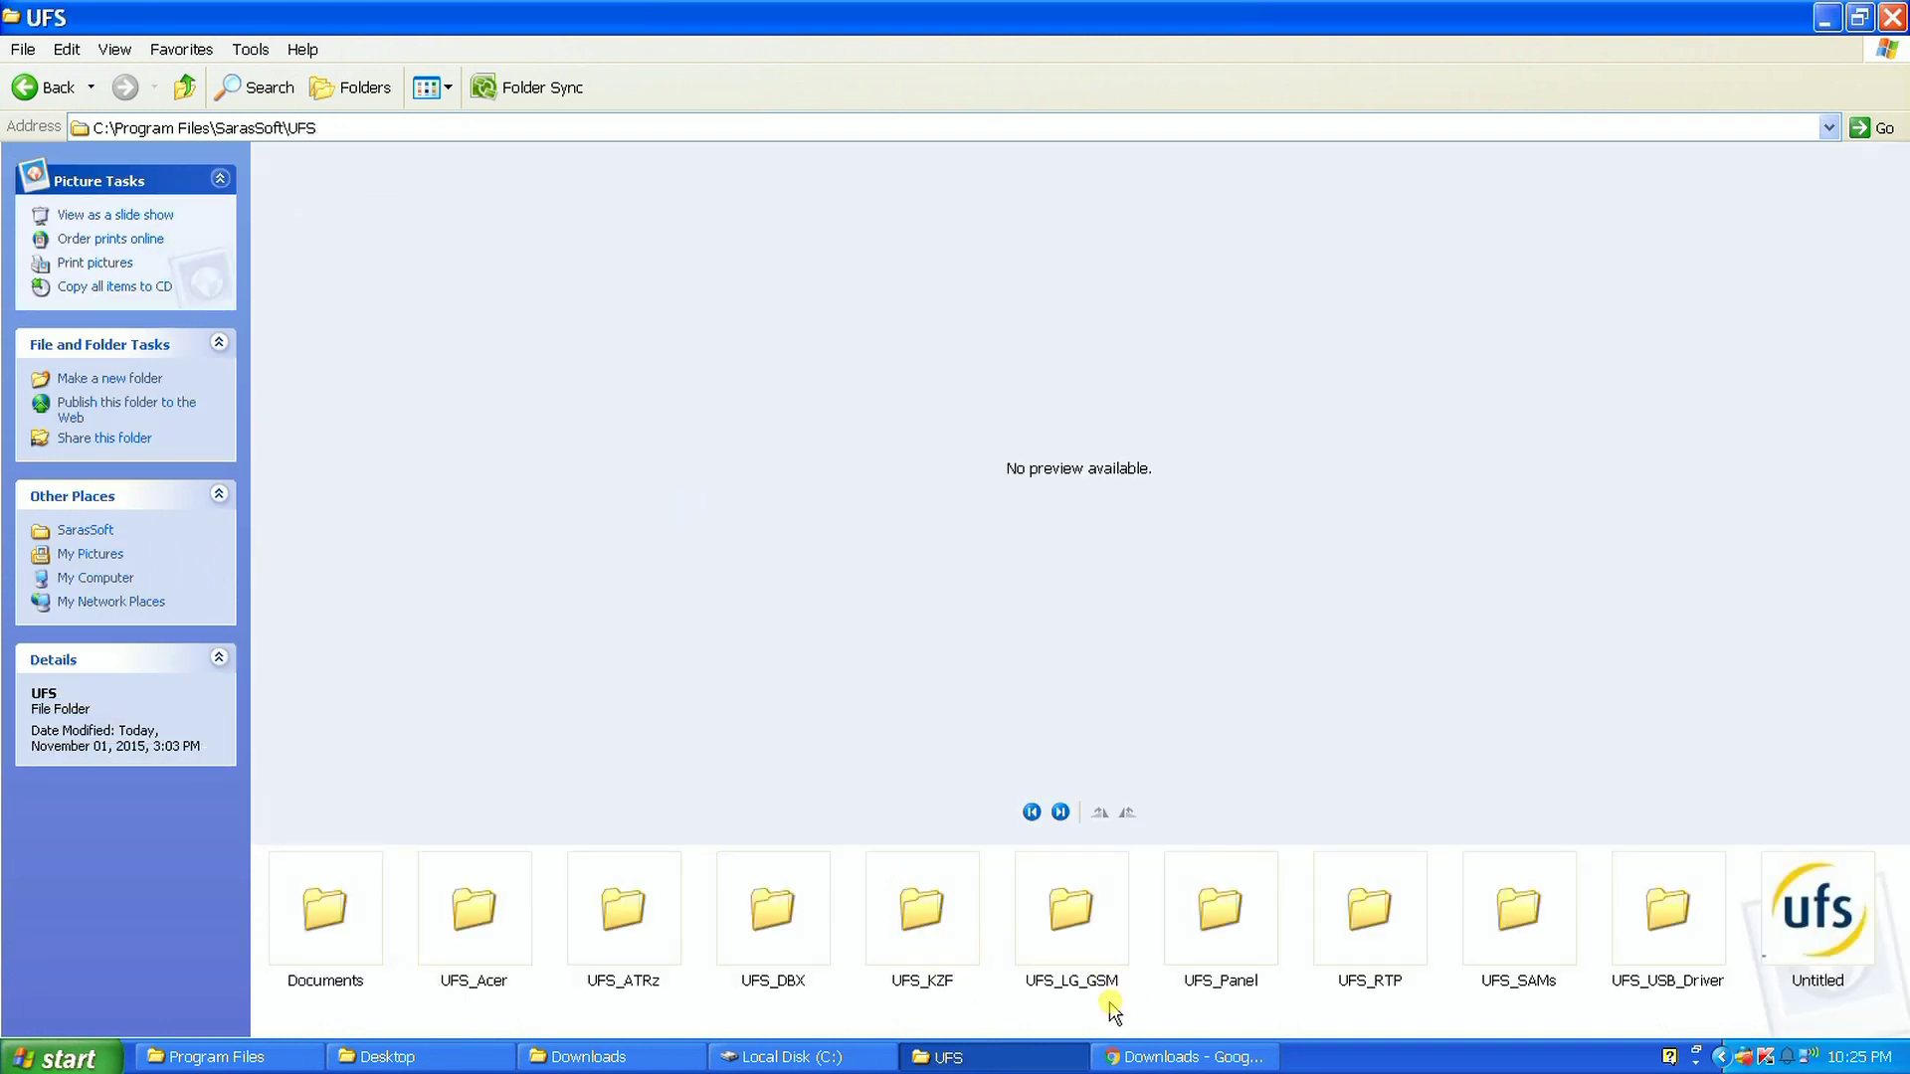
pyautogui.doubleClick(1508, 953)
# Create a desktop shortcut to the SAMs application and close the folder window.
pyautogui.doubleClick(353, 406)
pyautogui.rightClick(353, 406)
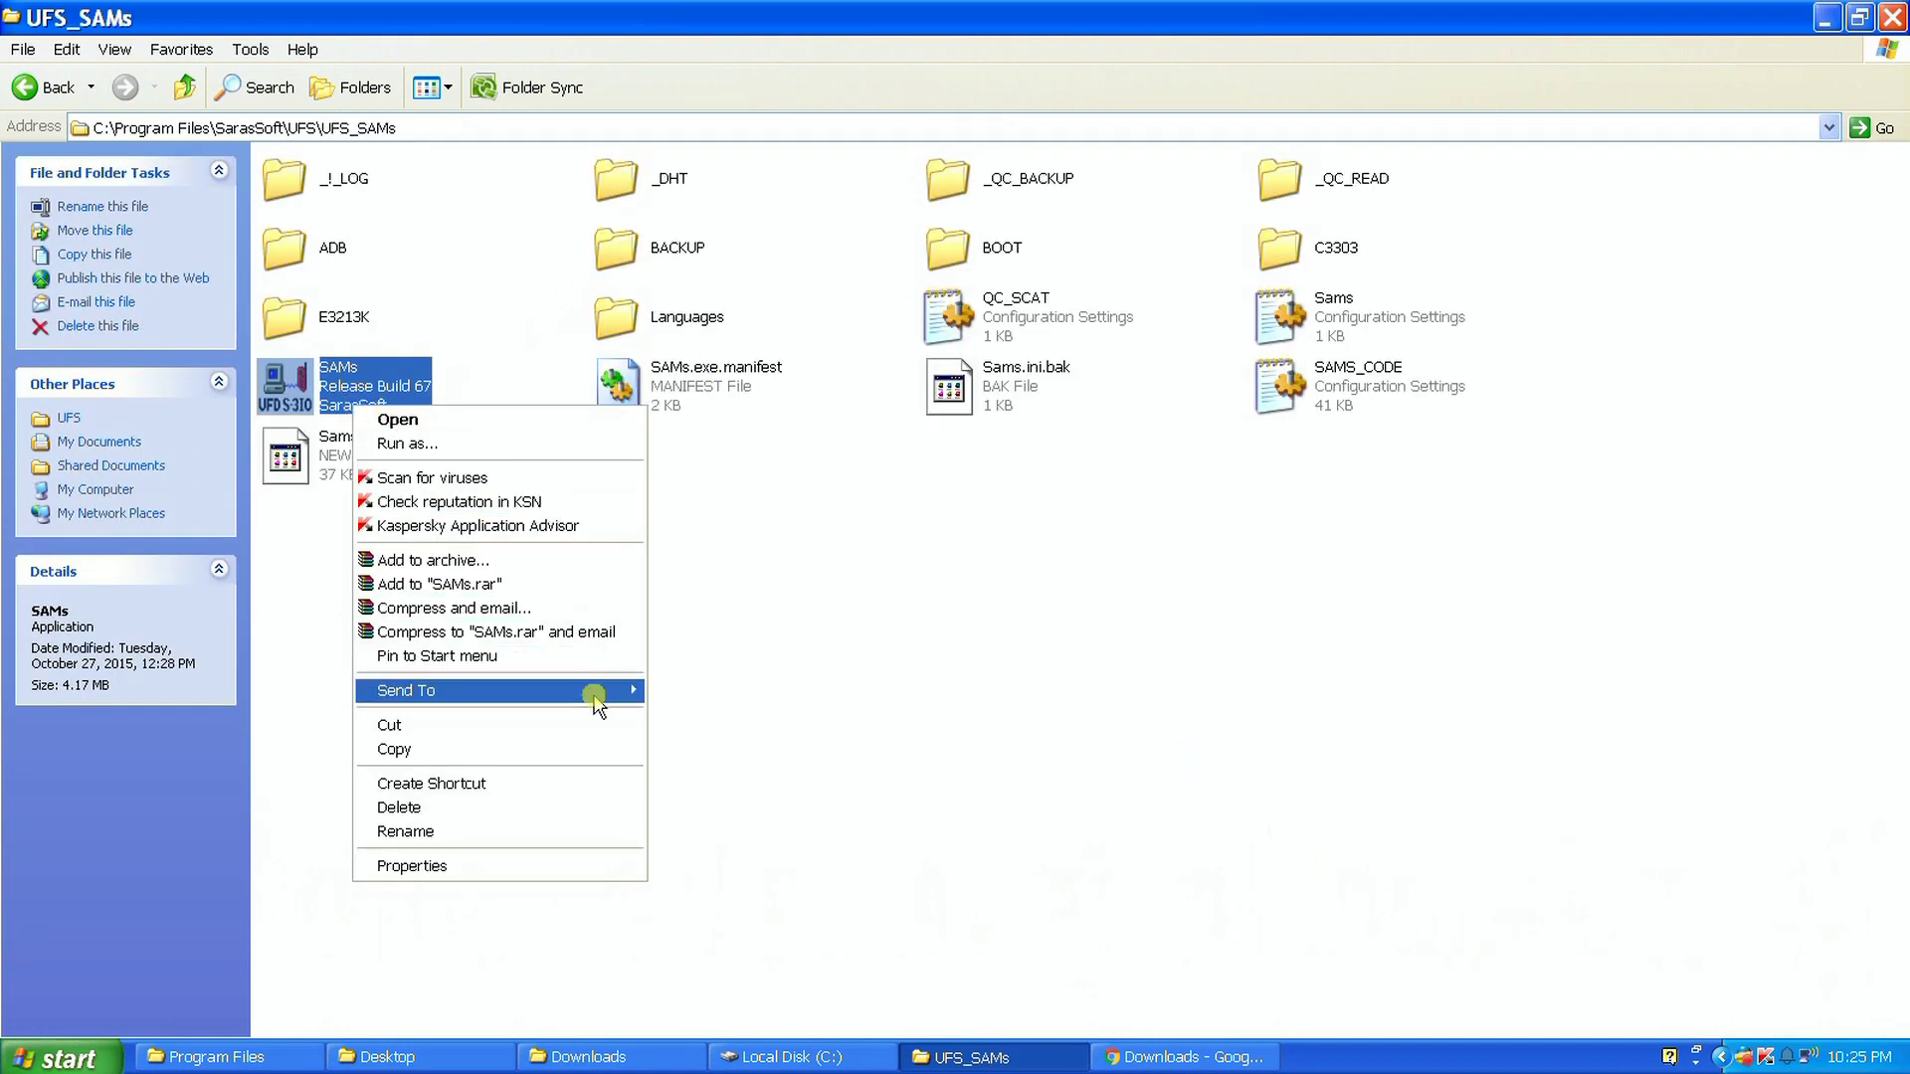
pyautogui.moveTo(595, 701)
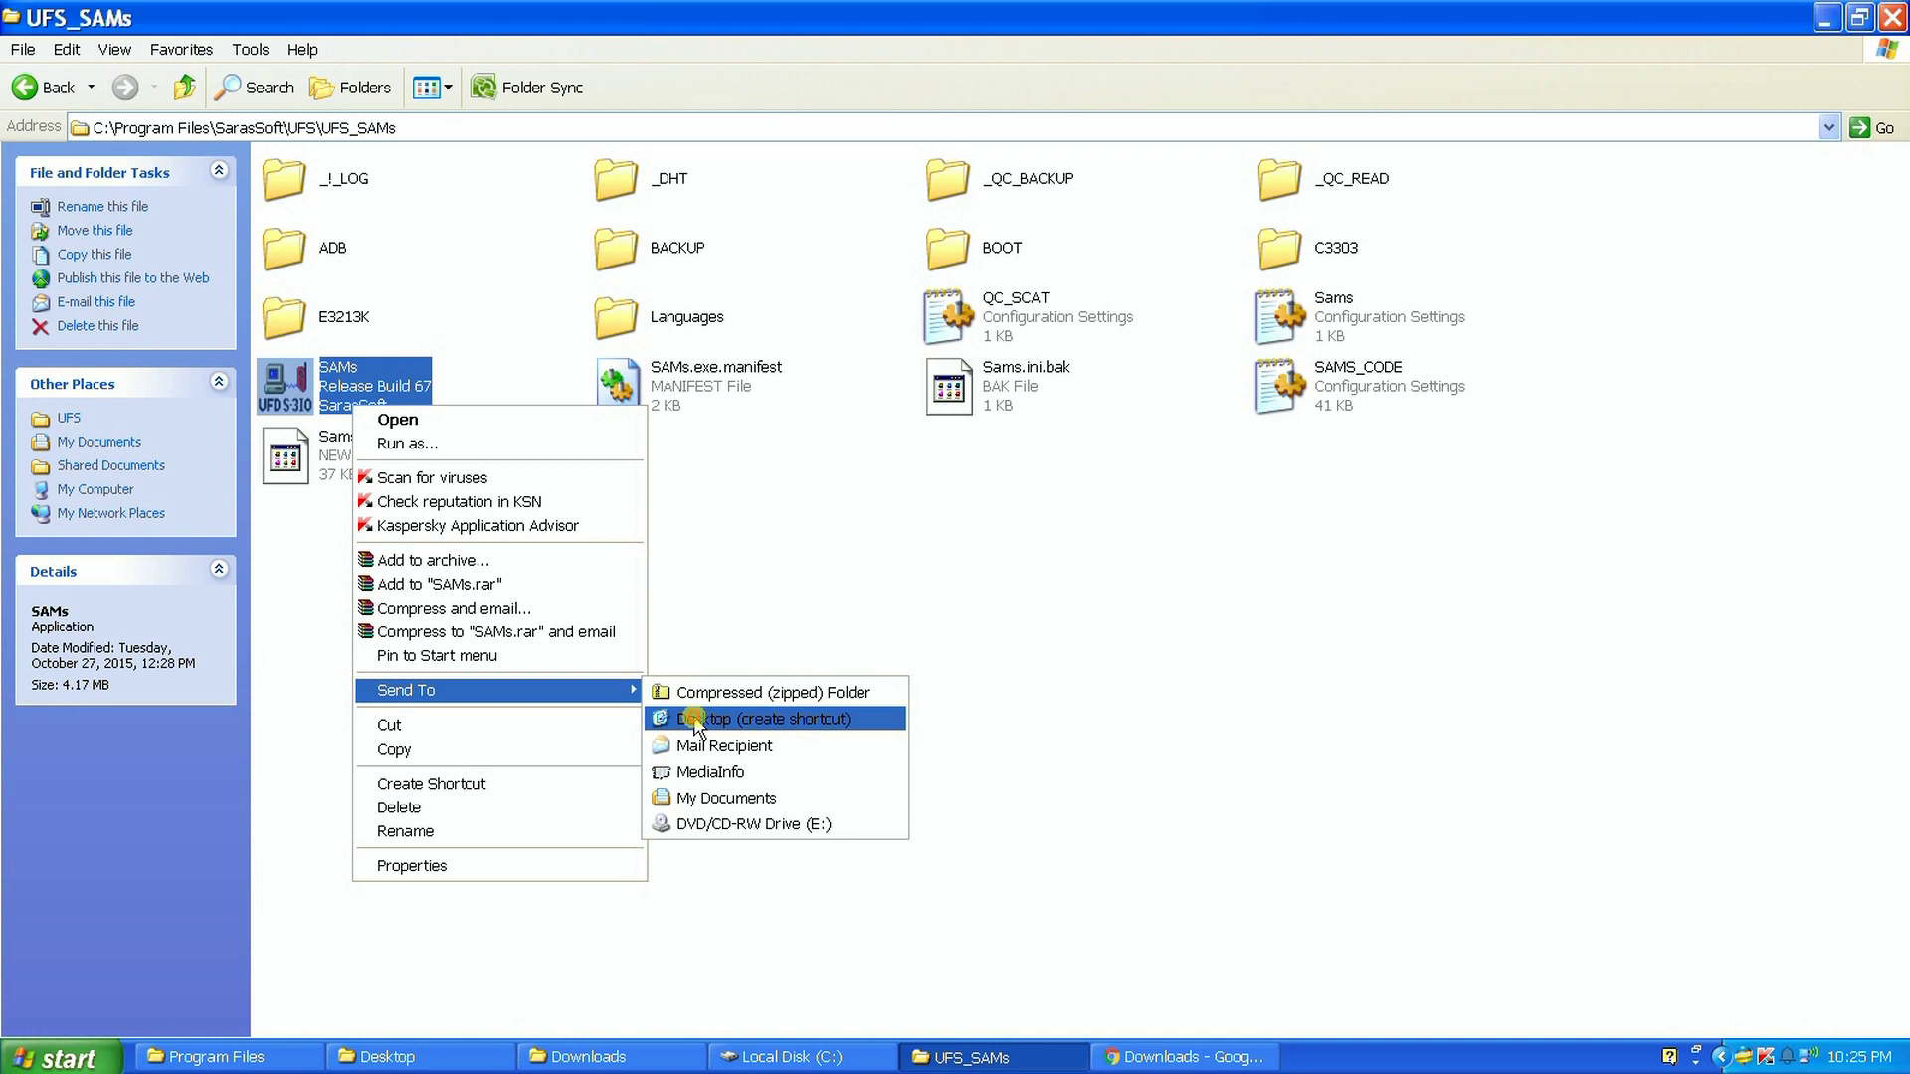
pyautogui.click(696, 719)
pyautogui.click(185, 88)
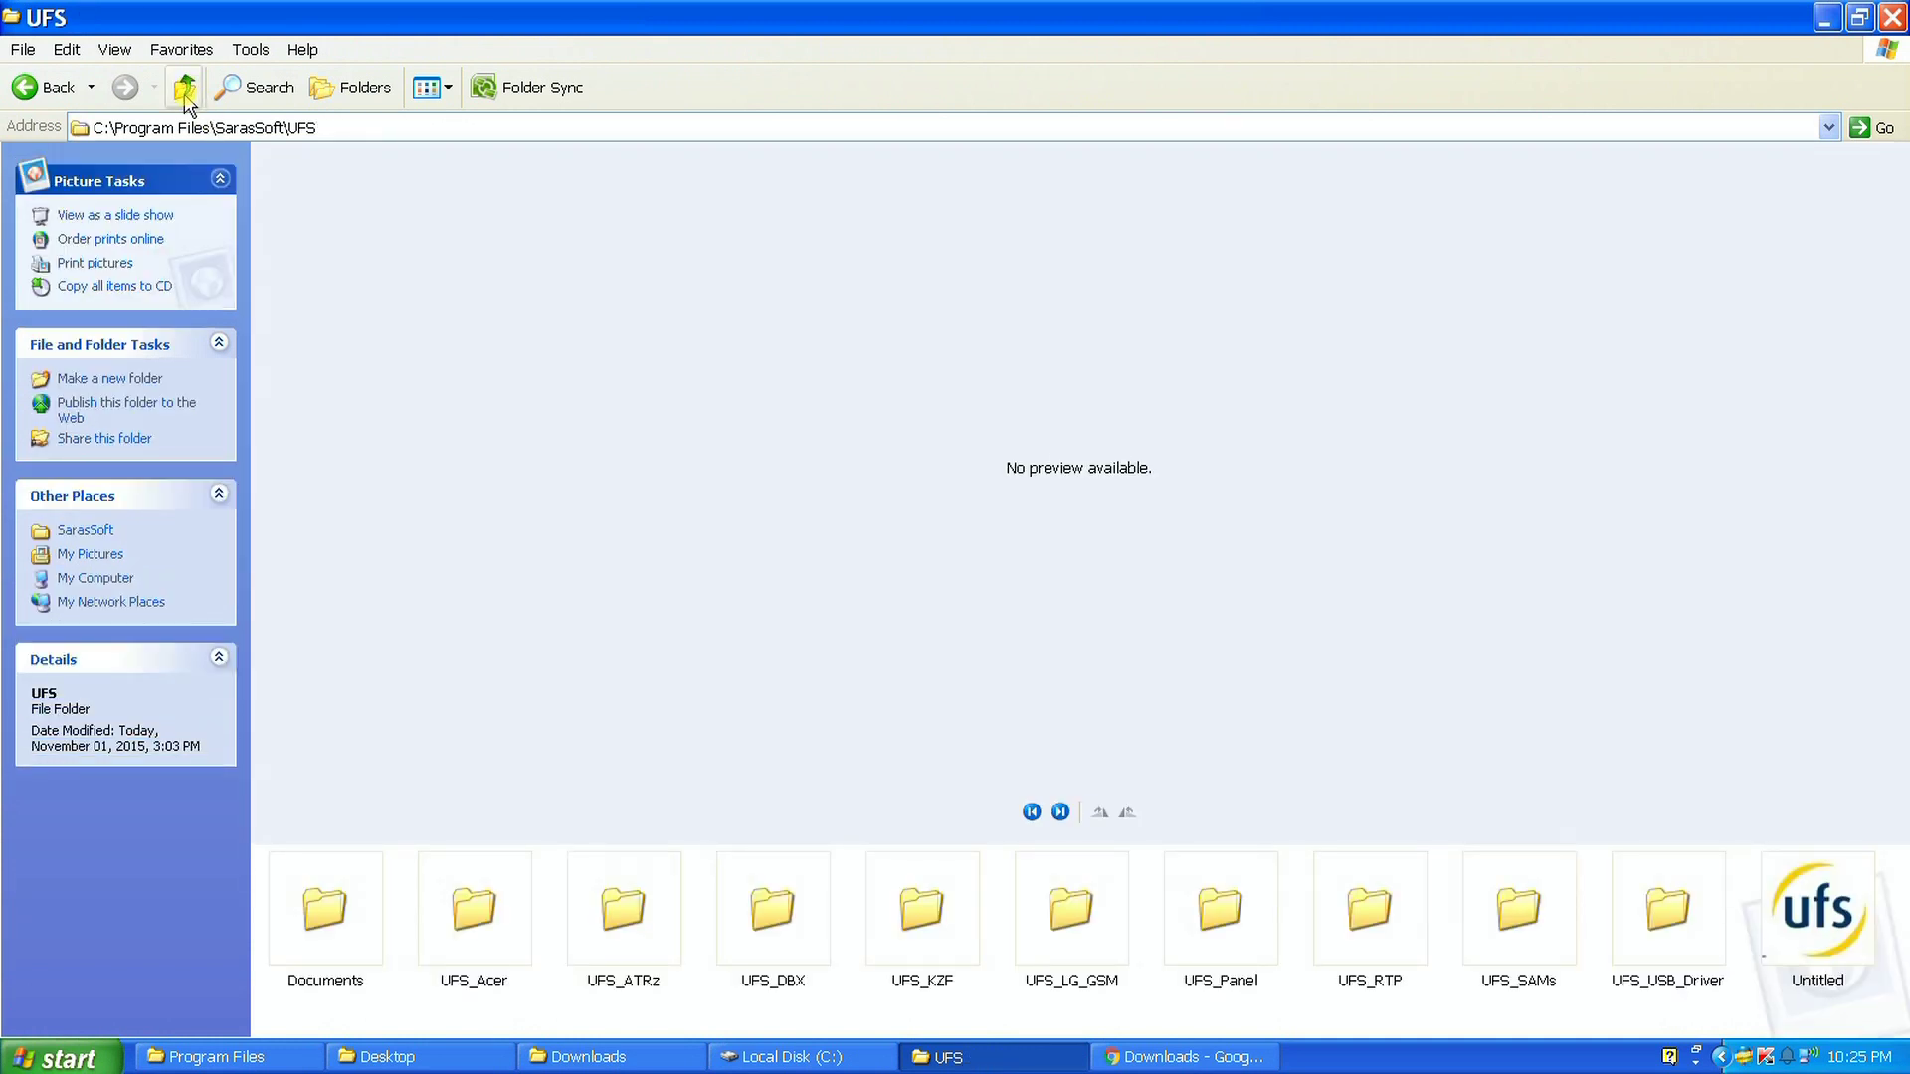
pyautogui.click(1892, 17)
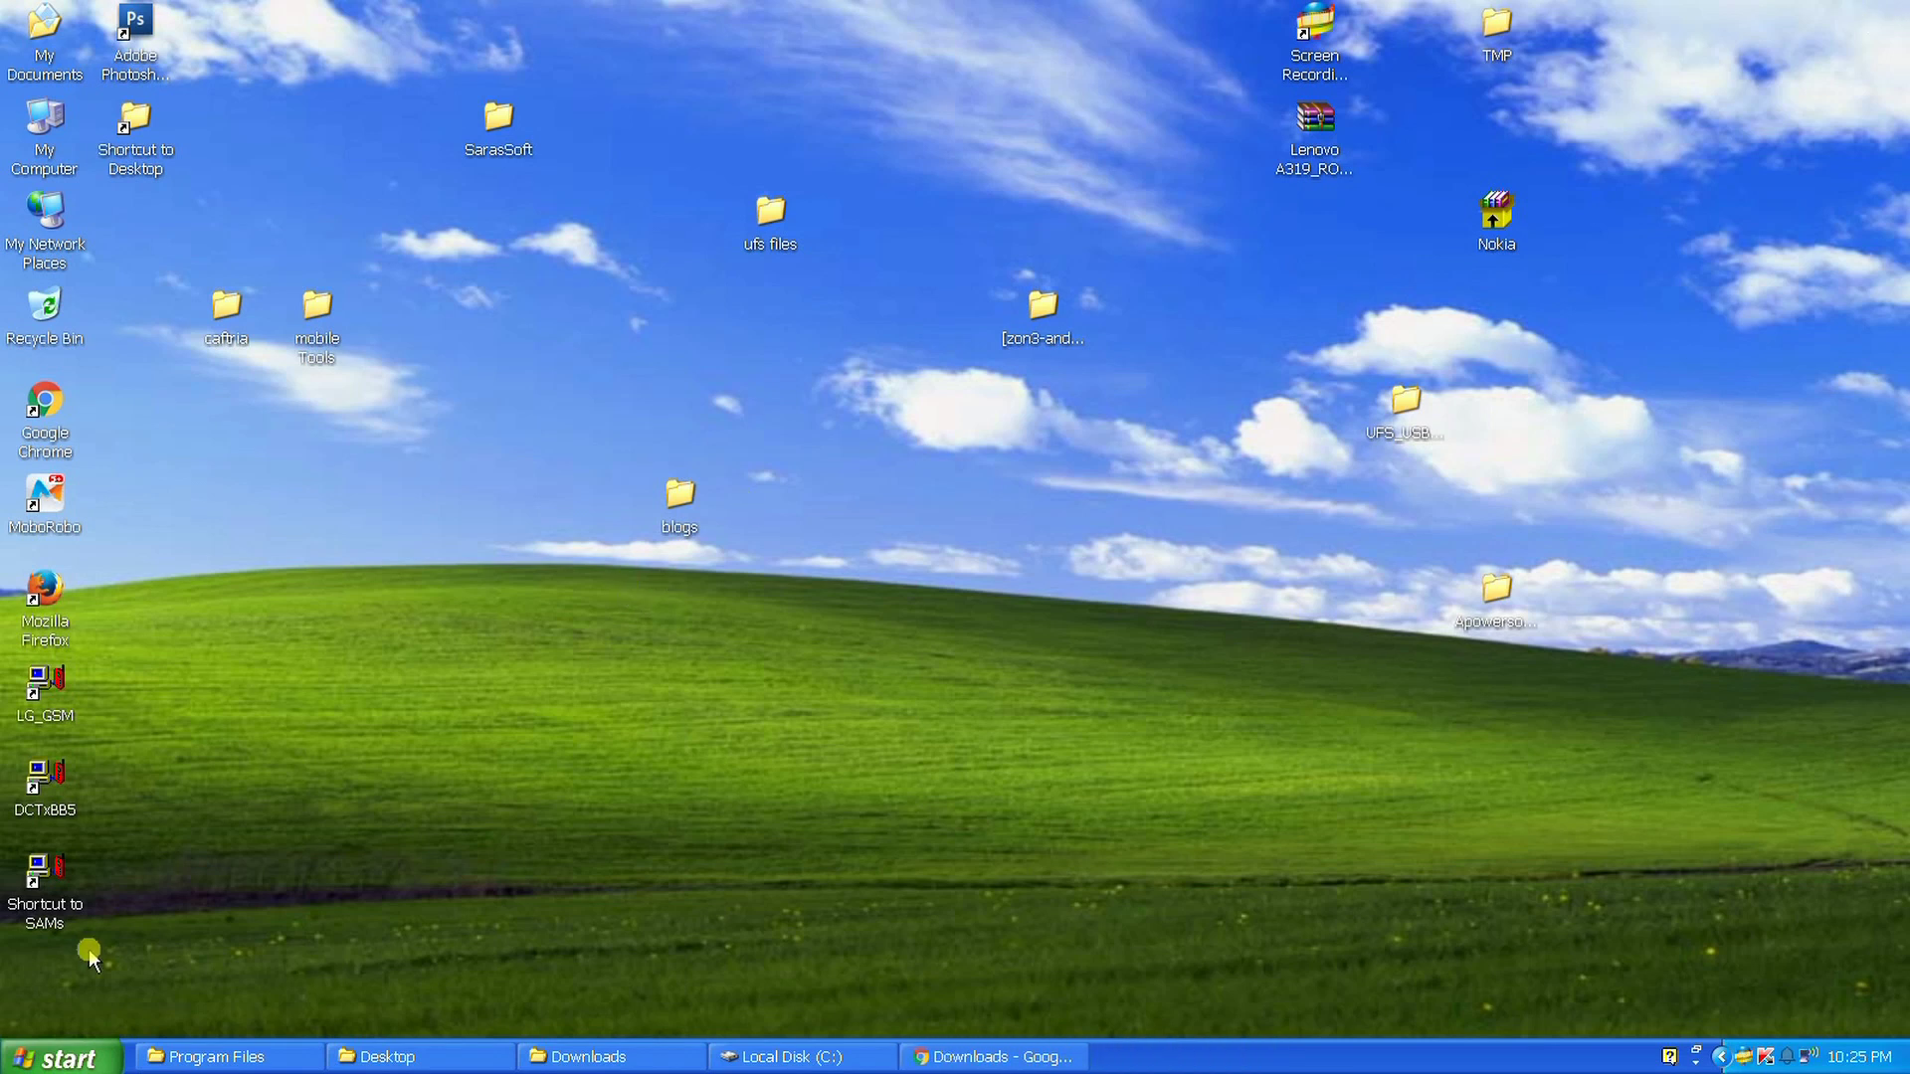
# Move the LG_GSM, DCTxBB5 and SAMs shortcuts together to the upper middle of the desktop, beside the ufs files folder.
pyautogui.moveTo(153, 930); pyautogui.dragTo(25, 696)
pyautogui.moveTo(669, 345); pyautogui.dragTo(913, 90)
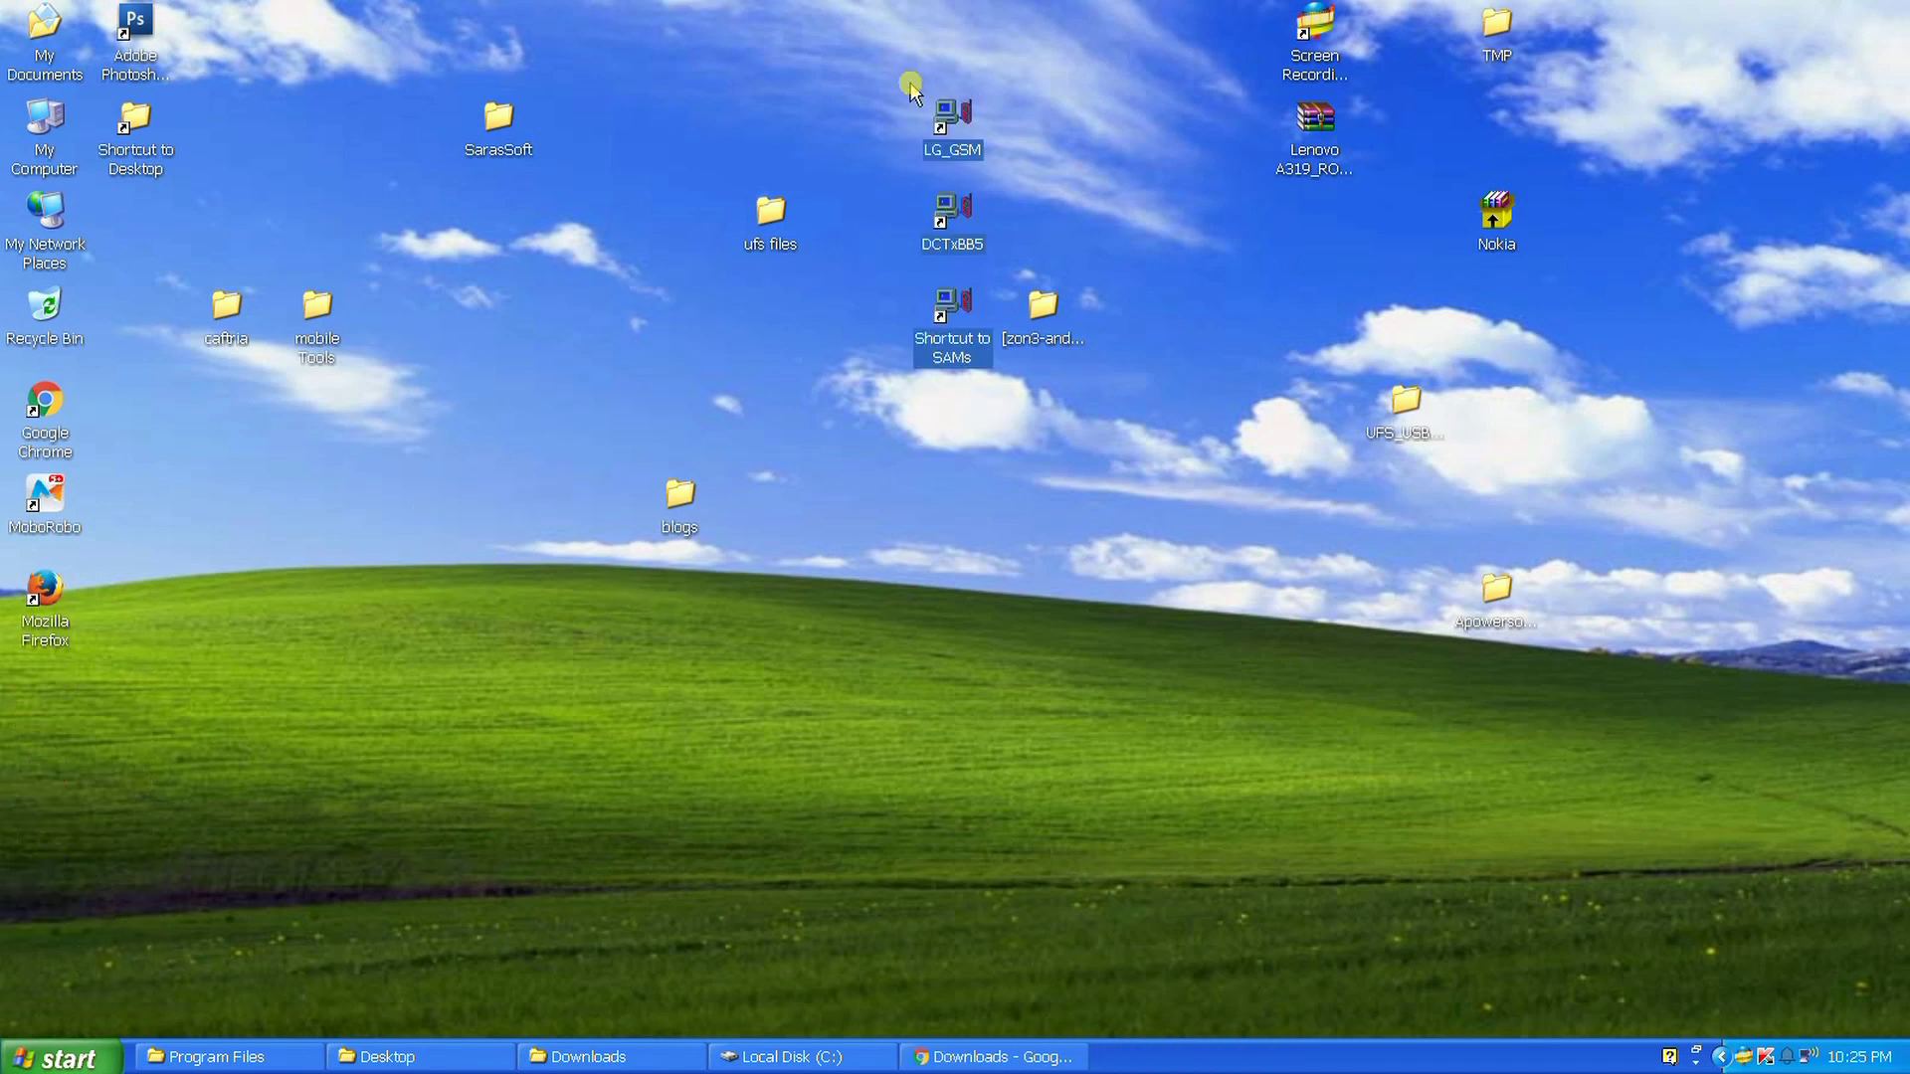
pyautogui.moveTo(977, 169); pyautogui.dragTo(901, 62)
pyautogui.click(898, 323)
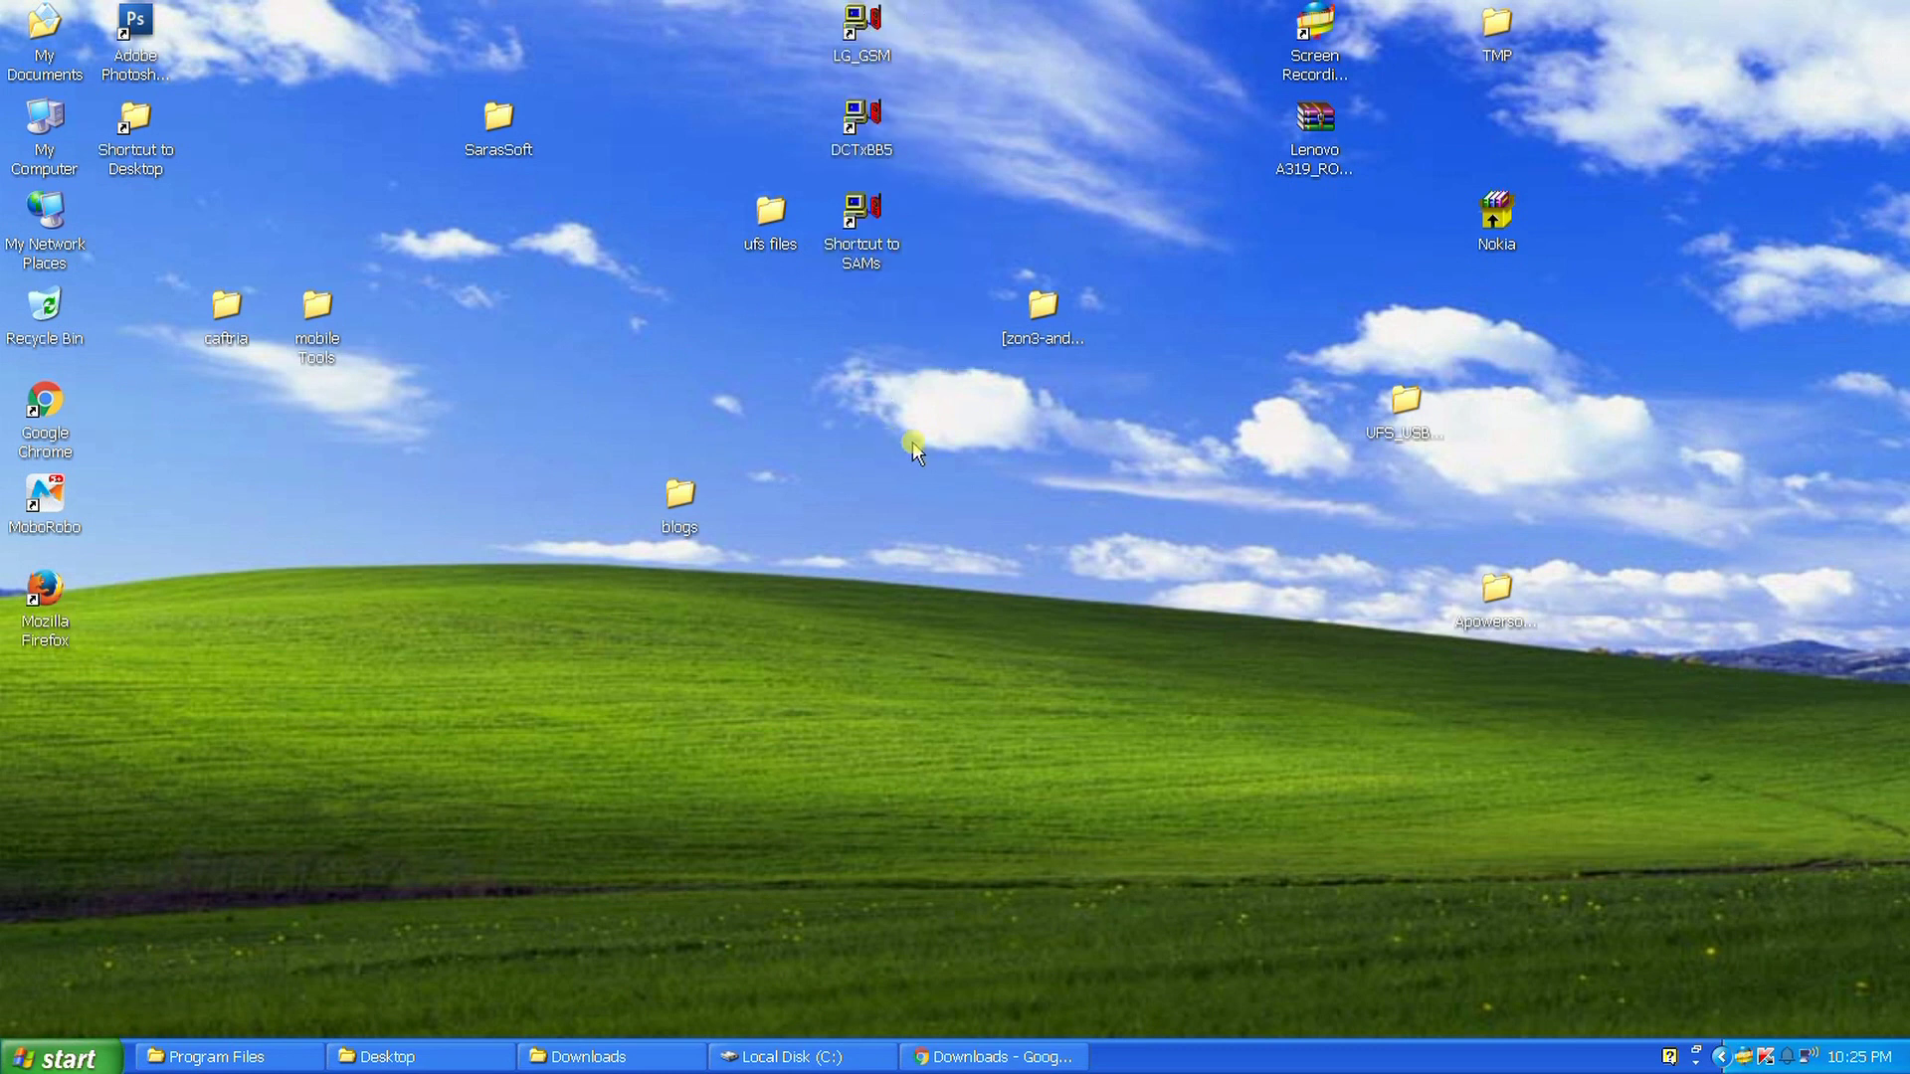
pyautogui.click(1021, 1055)
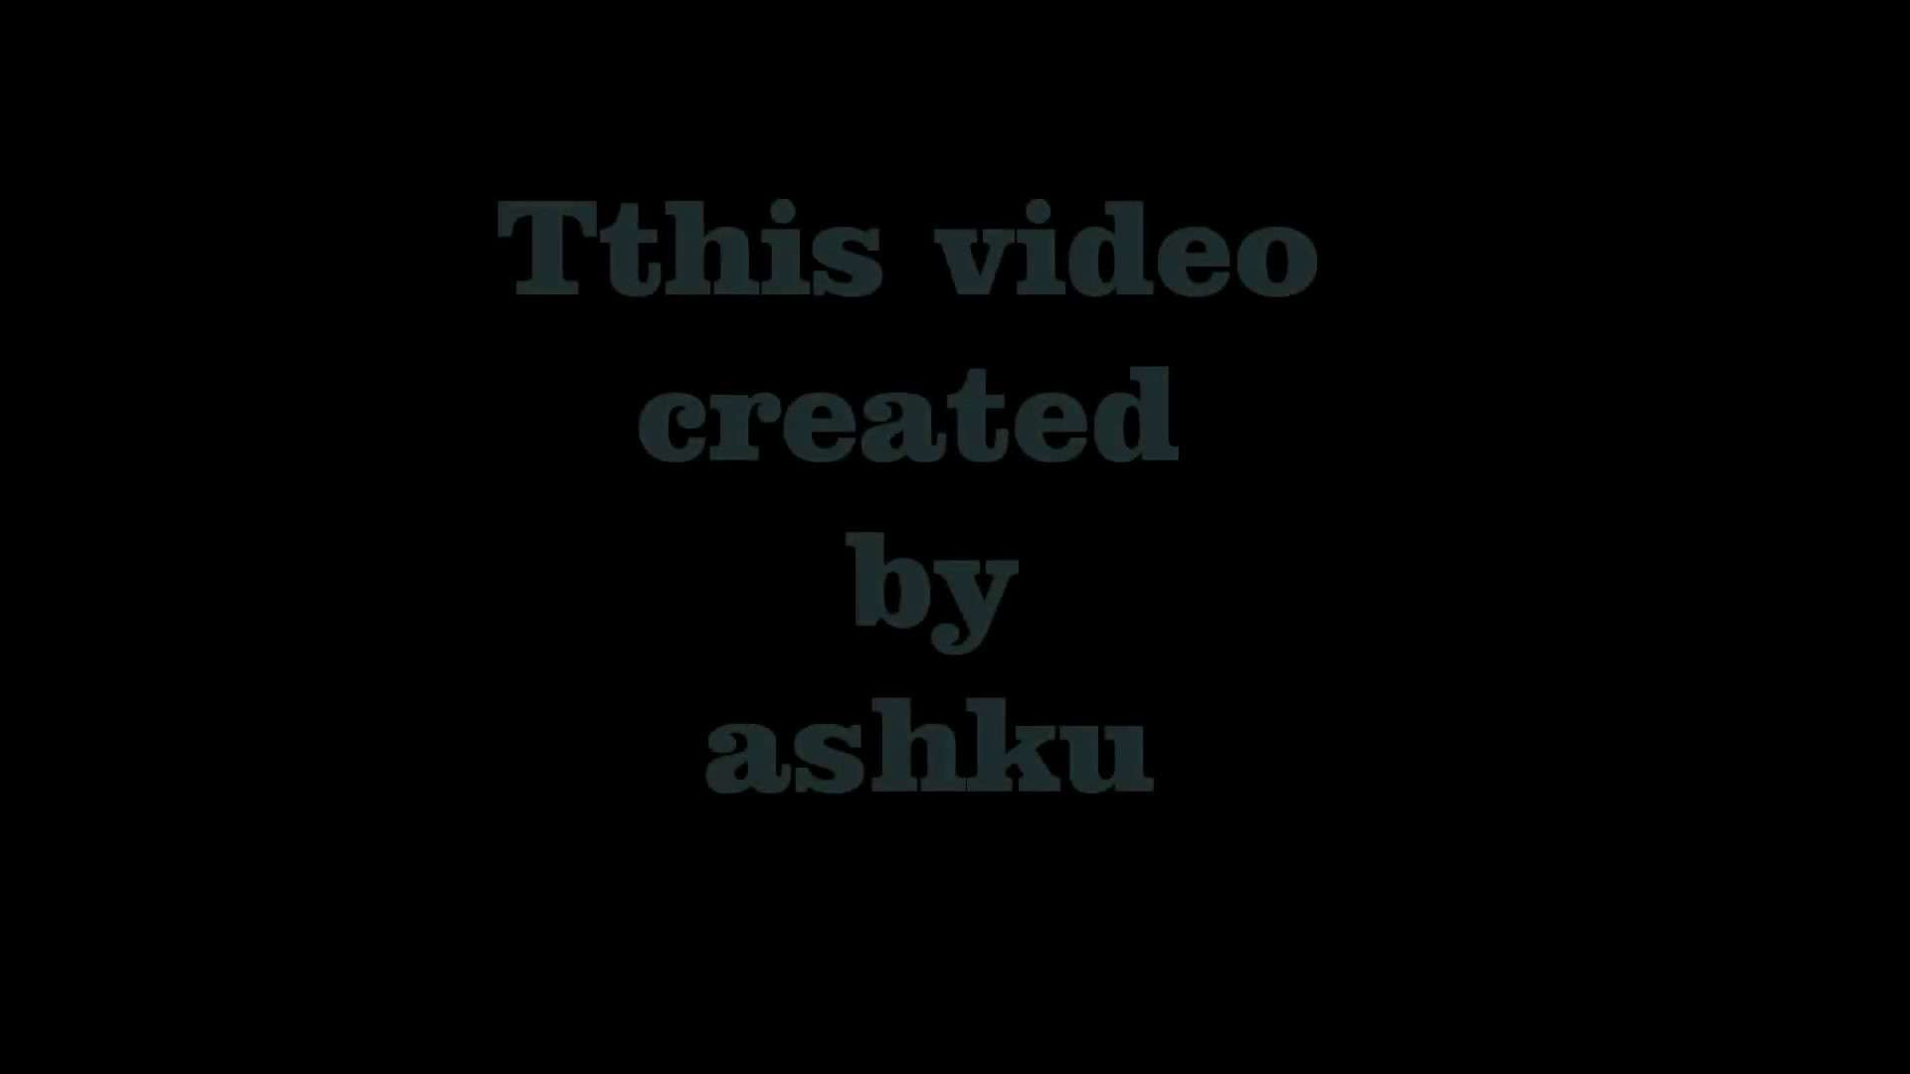